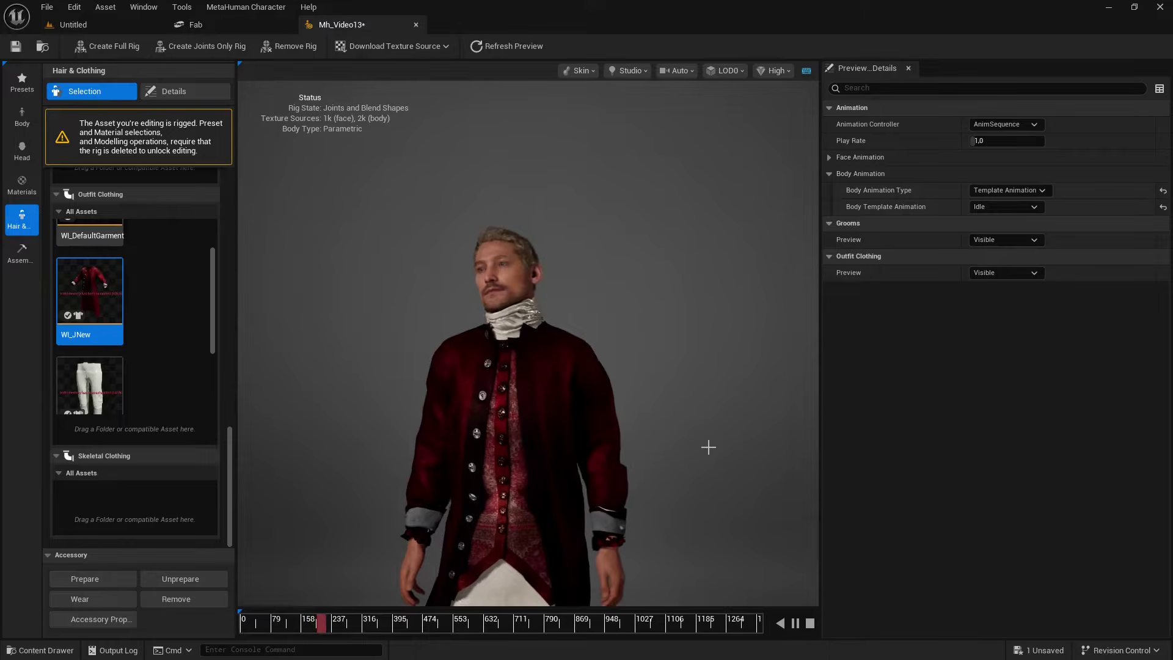
pyautogui.scroll(-5, 708, 447)
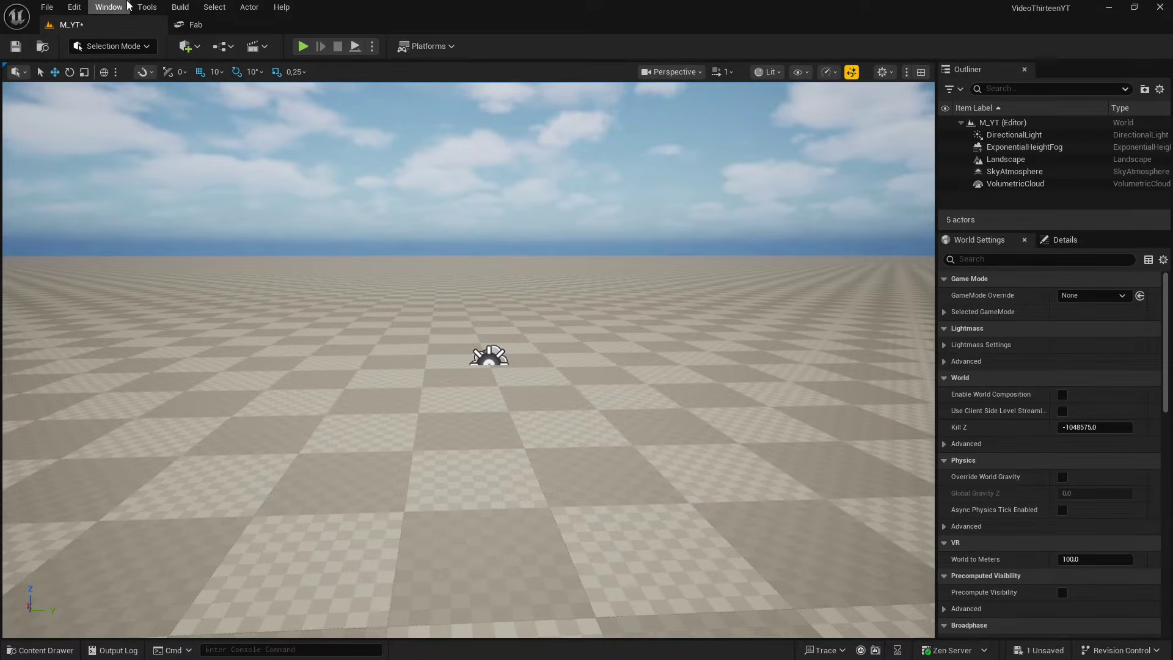
# Find the MetaHuman plugins and enable MetaHuman Animator, Animator Calibration Processing and MetaHuman Creator, accepting the beta plugin
pyautogui.click(74, 6)
pyautogui.click(104, 212)
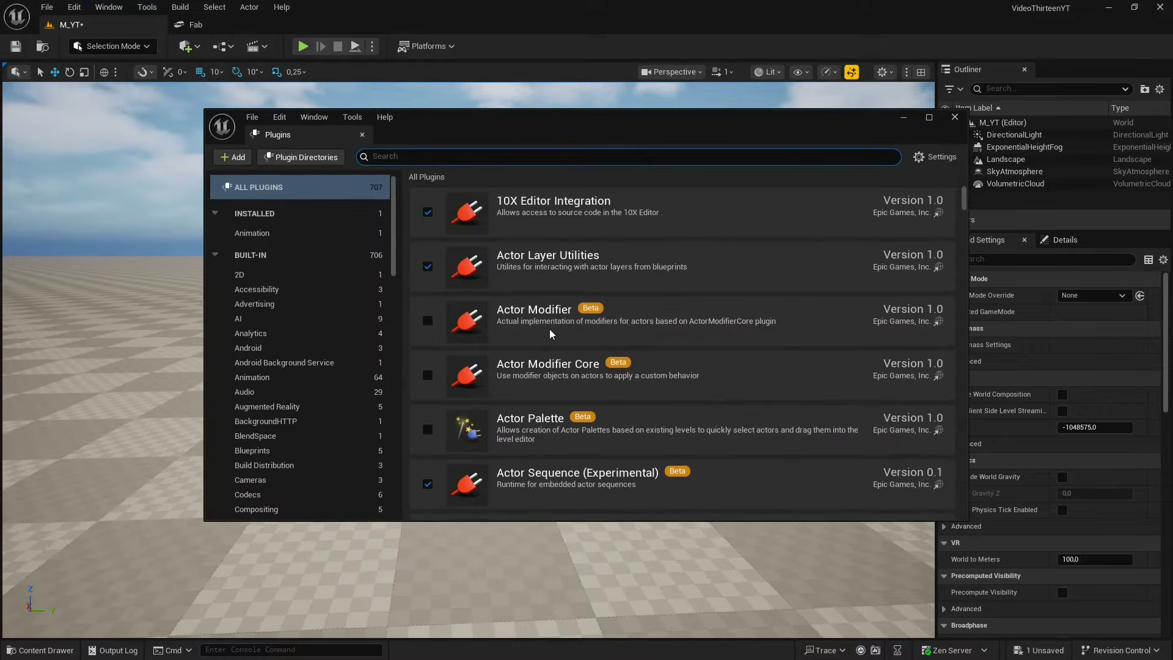
pyautogui.write('metahuman')
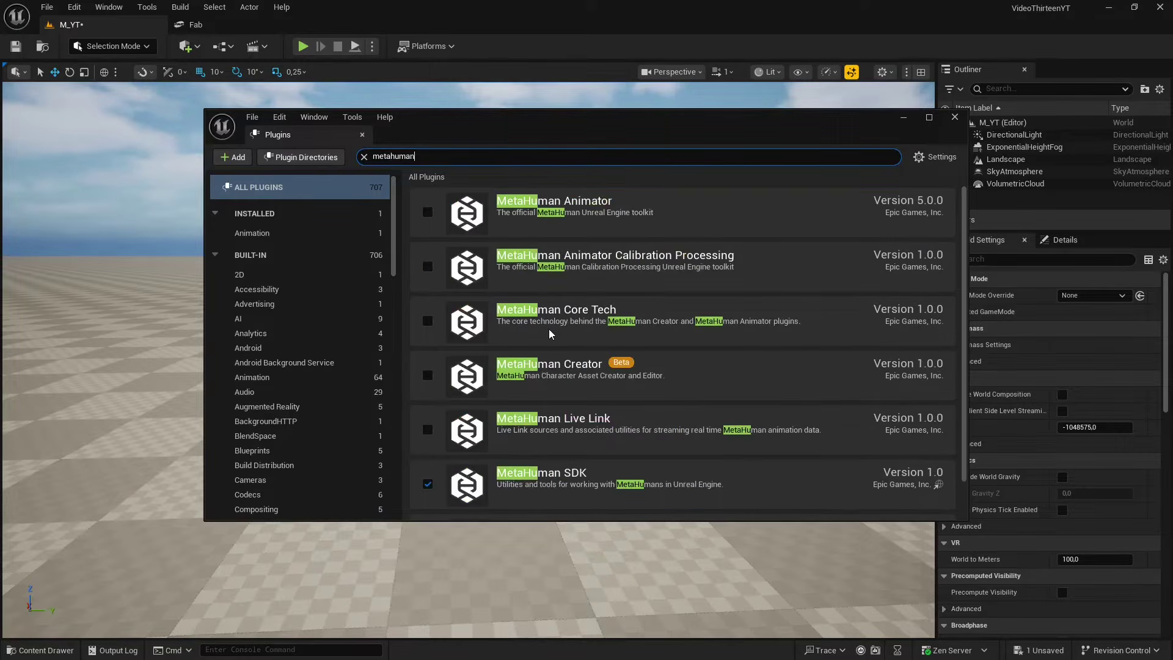
pyautogui.click(428, 212)
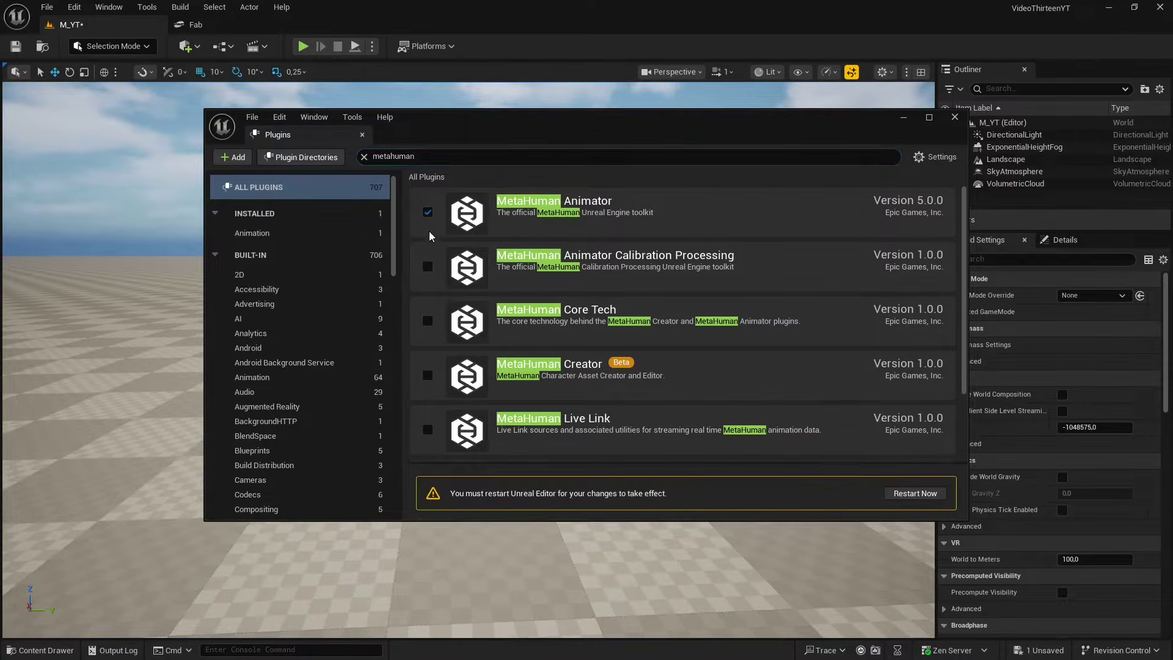
pyautogui.click(428, 376)
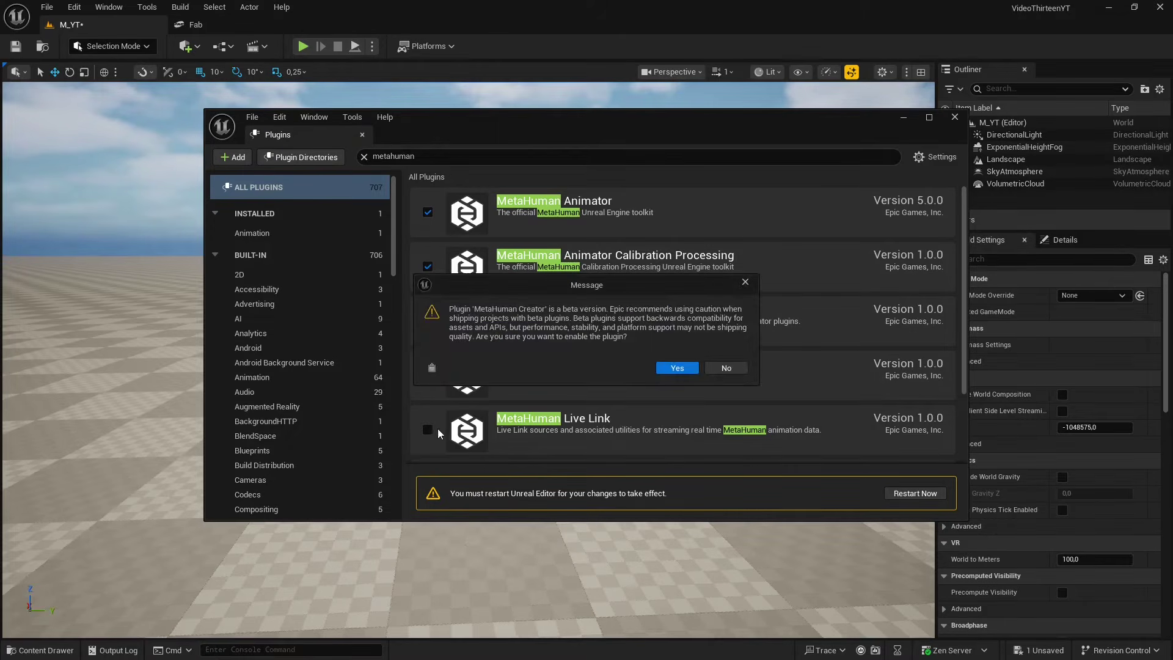
pyautogui.click(677, 368)
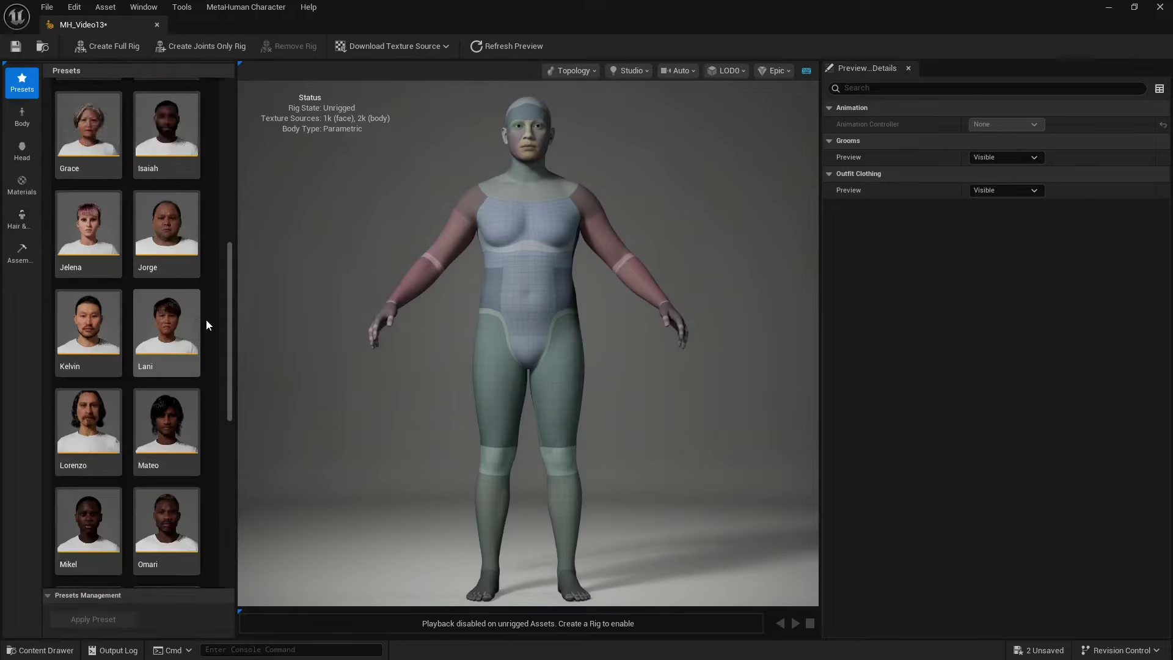
# Apply the Orlando preset to the MH_Video13 character
pyautogui.scroll(-10, 206, 319)
pyautogui.click(85, 410)
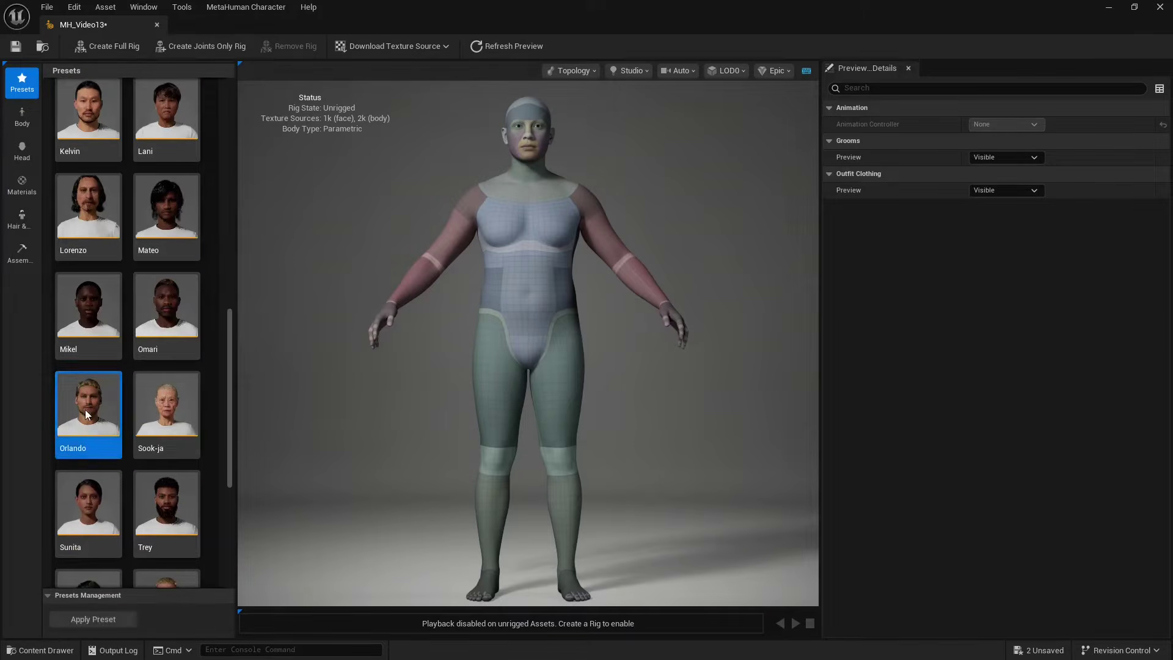
pyautogui.doubleClick(85, 410)
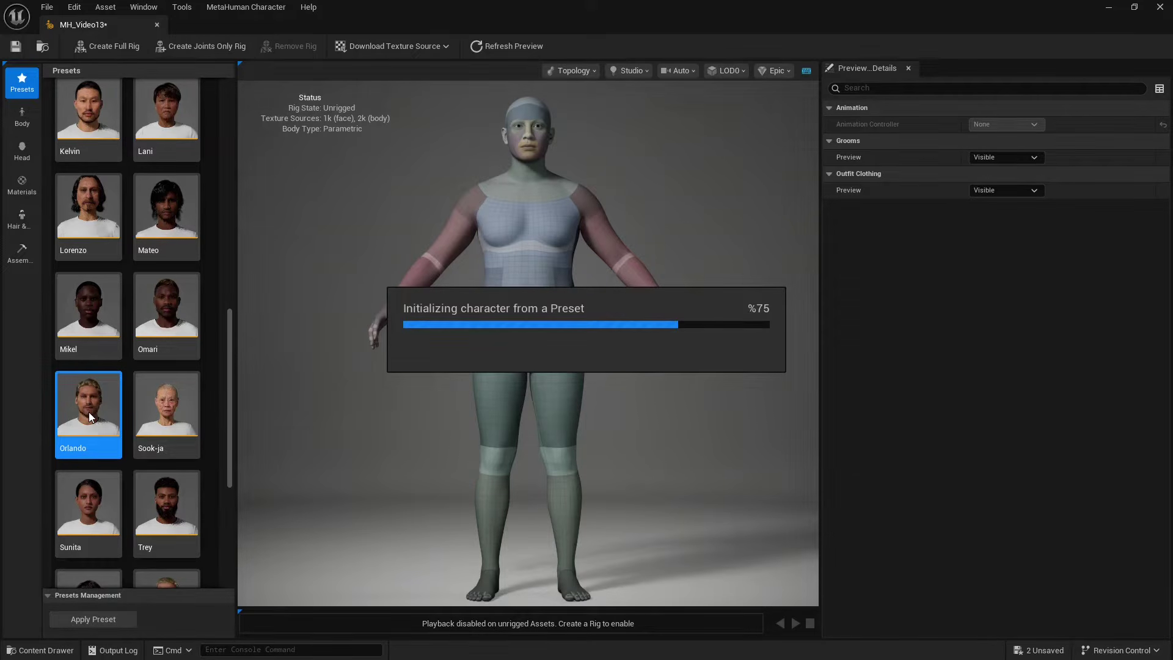
# Take the WI_DefaultGarment outfit clothing off the character
pyautogui.click(22, 216)
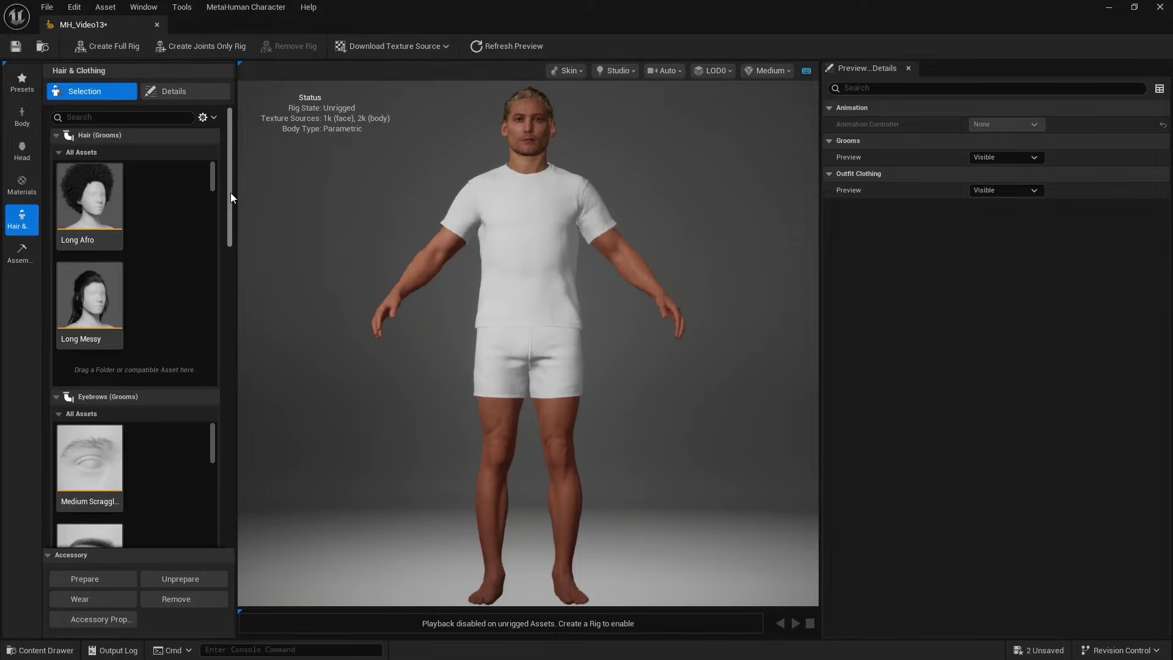
pyautogui.scroll(-15, 214, 321)
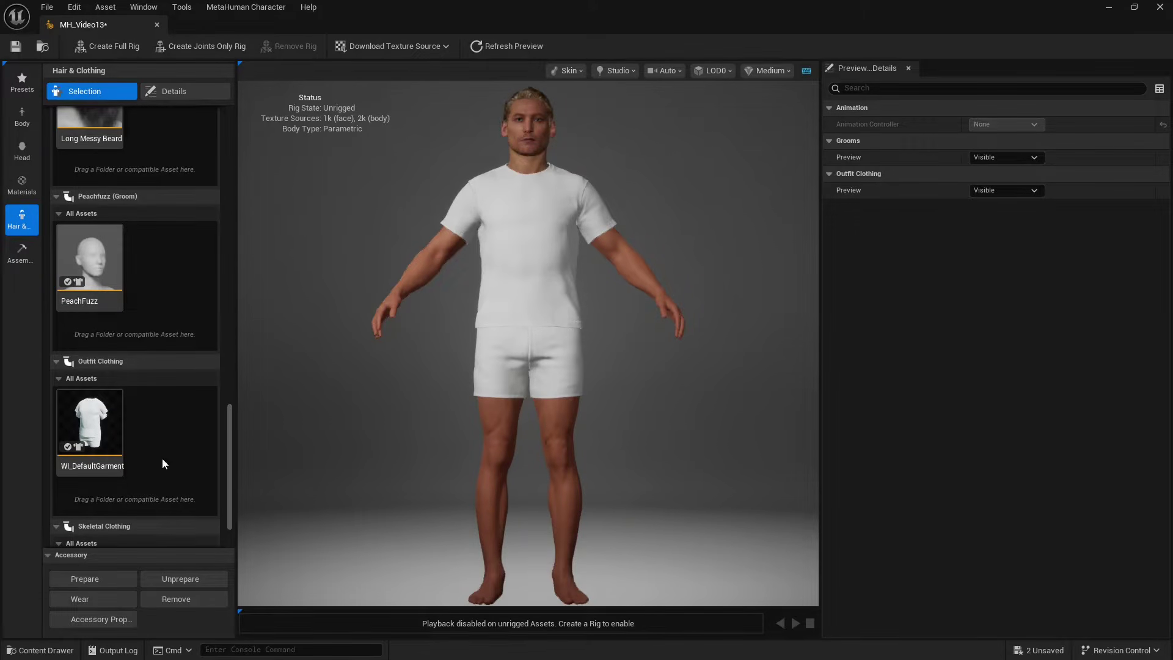
pyautogui.click(90, 416)
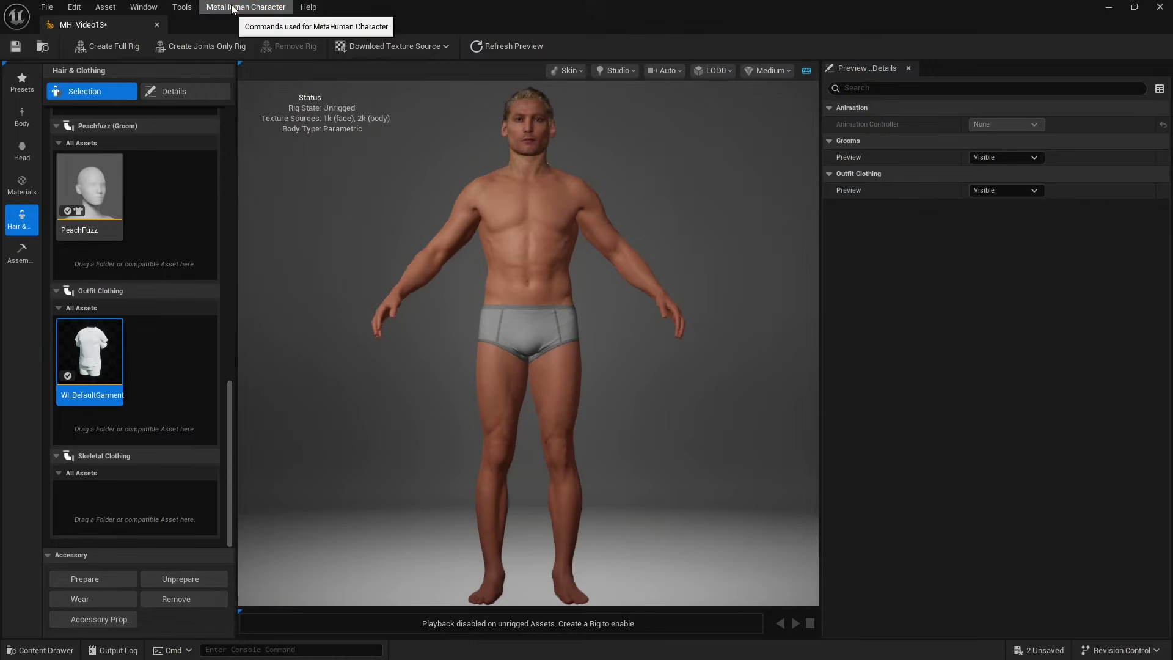
# Export the combined skeletal mesh to the metahuman folder as MH_Video13_CombinedSkelMesh and reset the location of the body placed in the level
pyautogui.click(246, 6)
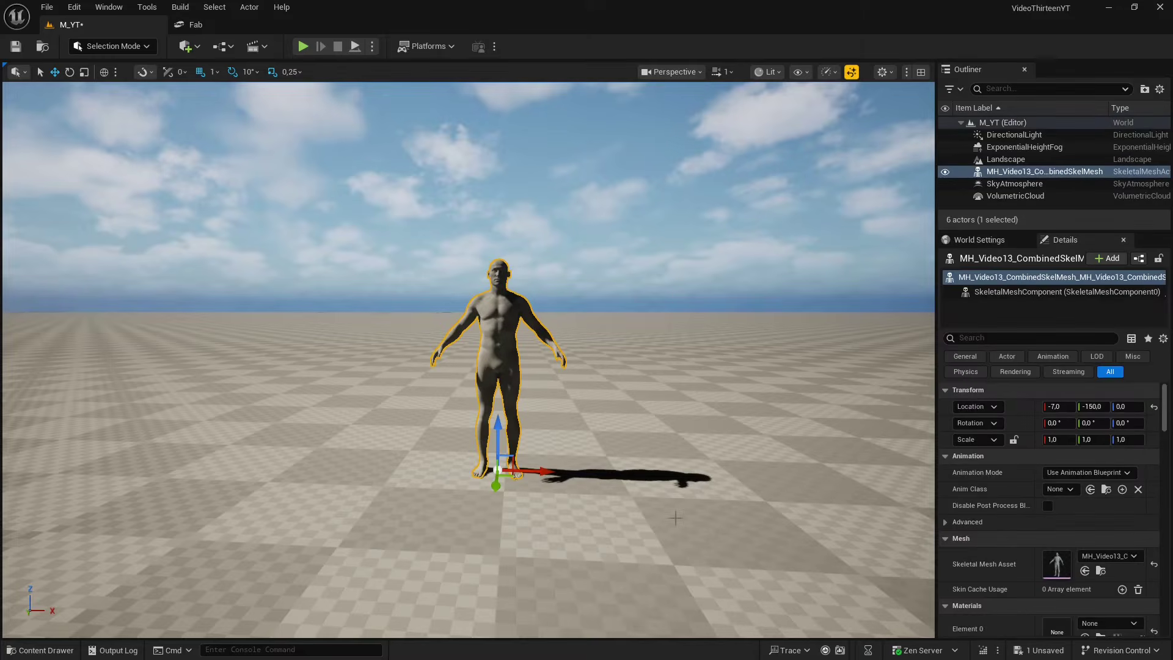
pyautogui.click(1154, 407)
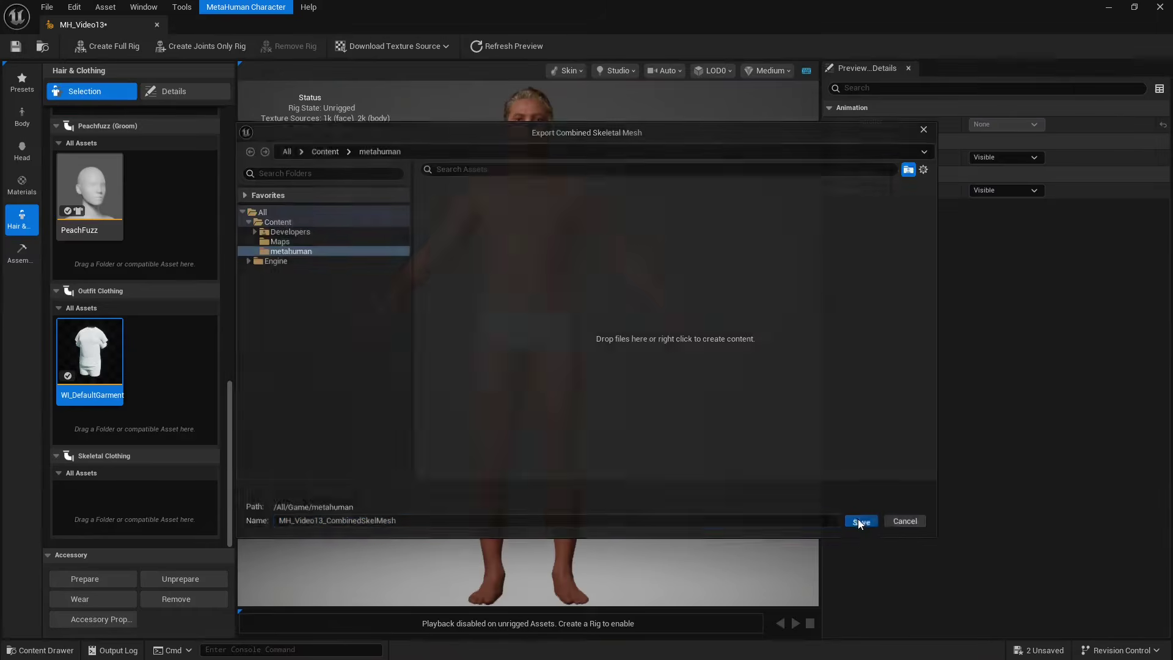
pyautogui.click(859, 522)
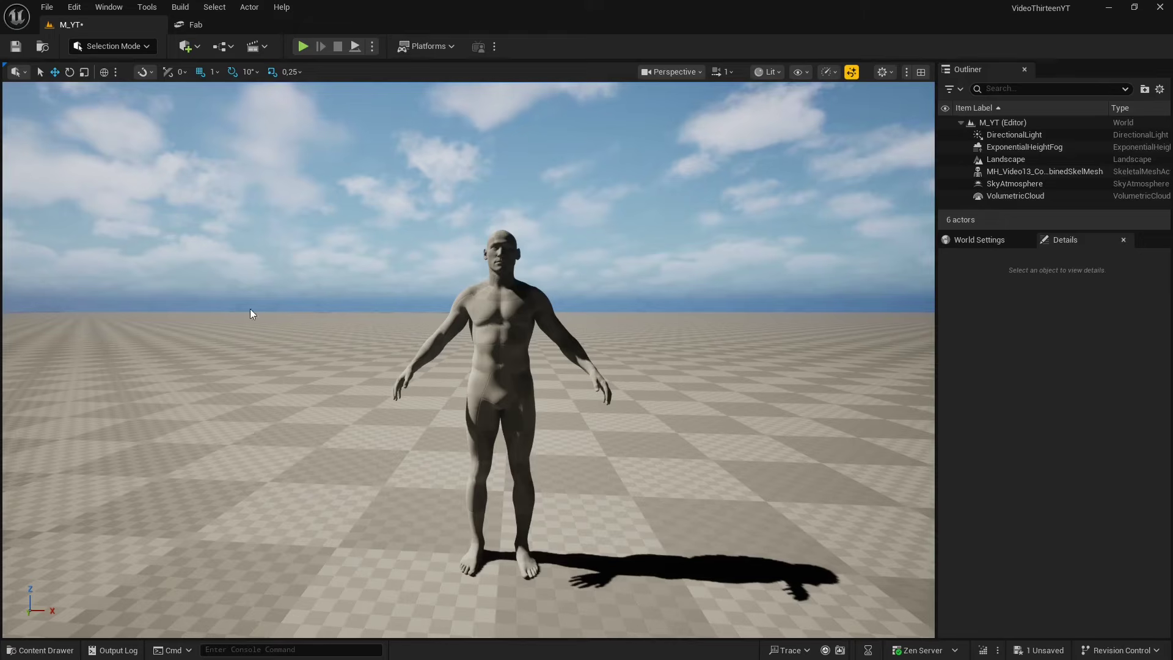
# Rotate the Frock Coat 3D preview on Fab to inspect it and add the asset to the project
pyautogui.click(229, 24)
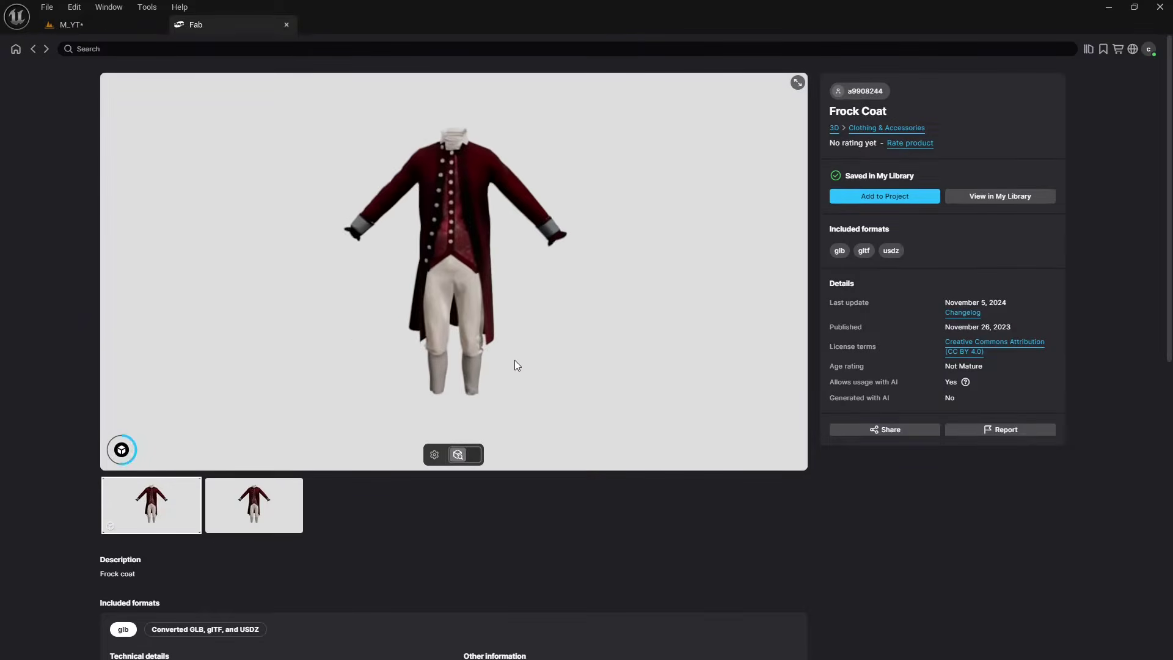
pyautogui.moveTo(485, 283); pyautogui.dragTo(886, 261)
pyautogui.moveTo(632, 333)
pyautogui.mouseDown()
pyautogui.moveTo(767, 353)
pyautogui.moveTo(654, 330)
pyautogui.mouseUp()
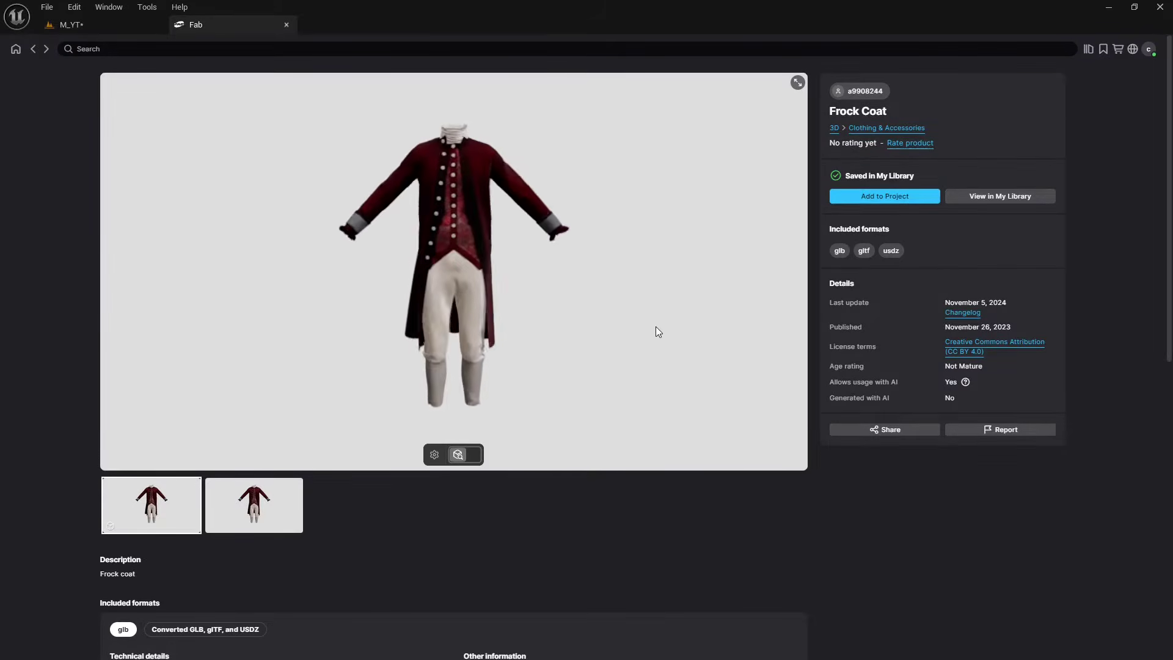
pyautogui.click(900, 198)
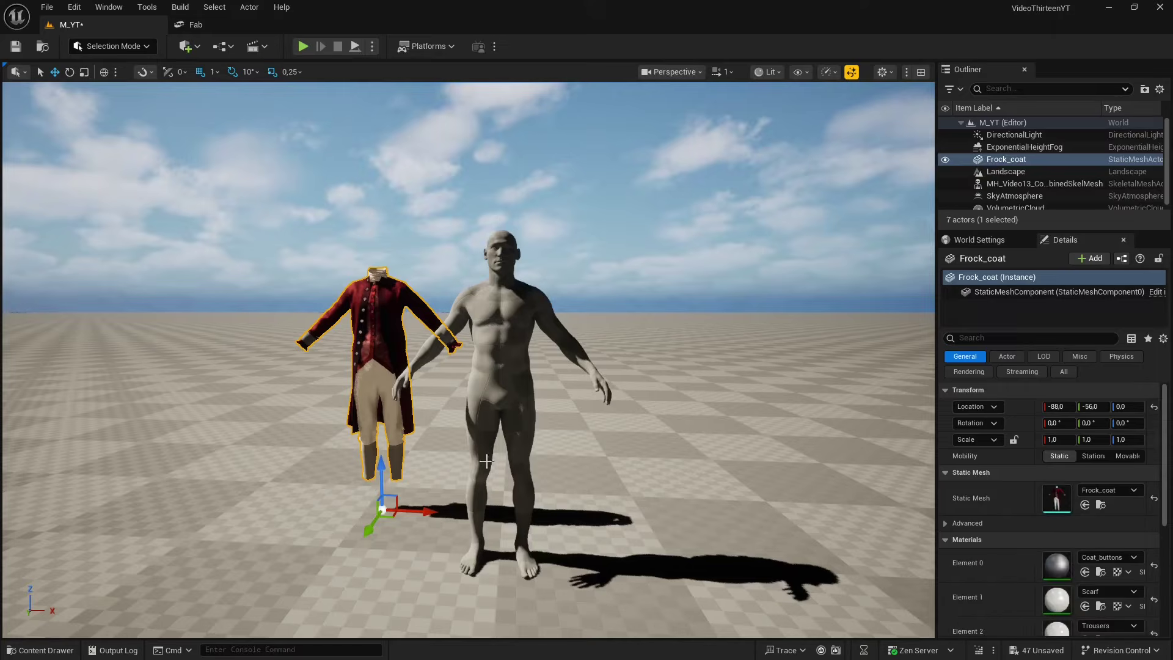
# Set the frock coat's location to 0, 0, 0 over the body and switch the viewport to Unlit shading
pyautogui.click(1117, 408)
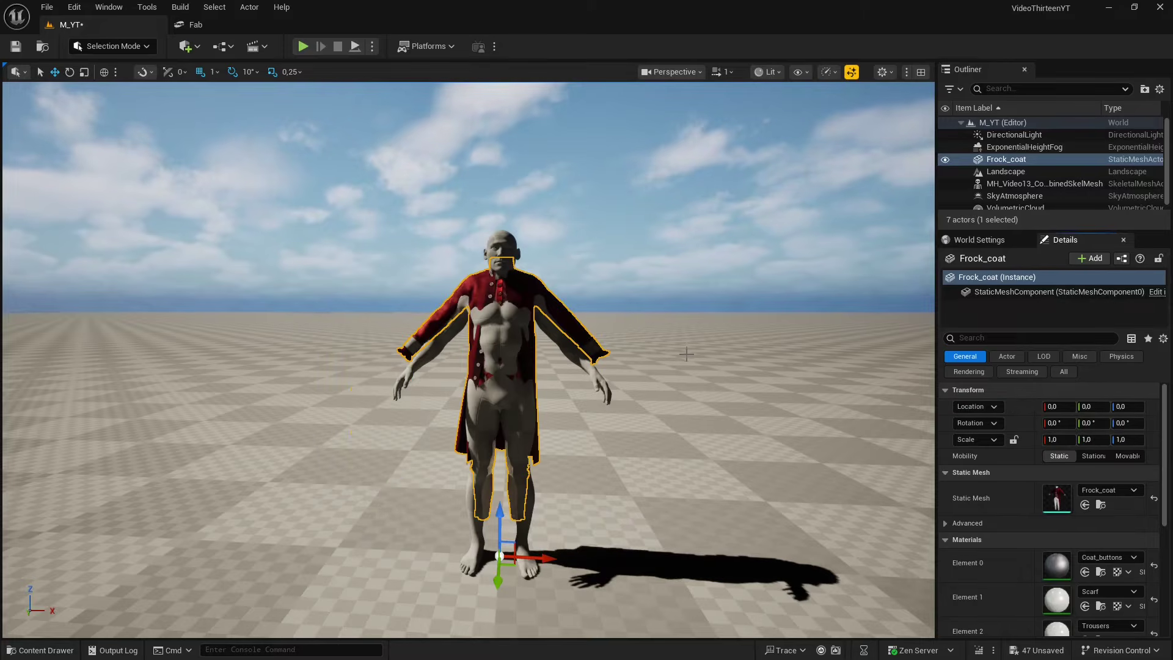
pyautogui.moveTo(687, 354); pyautogui.dragTo(636, 336, button='right')
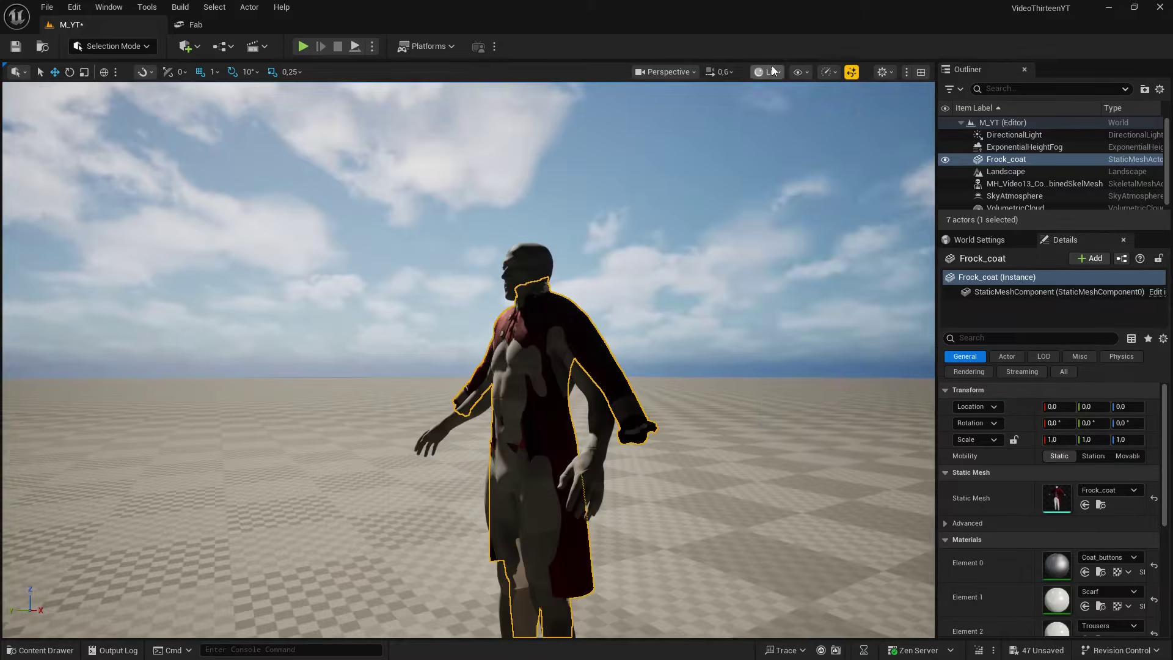
pyautogui.click(768, 72)
pyautogui.click(797, 128)
pyautogui.moveTo(611, 354); pyautogui.dragTo(538, 354, button='right')
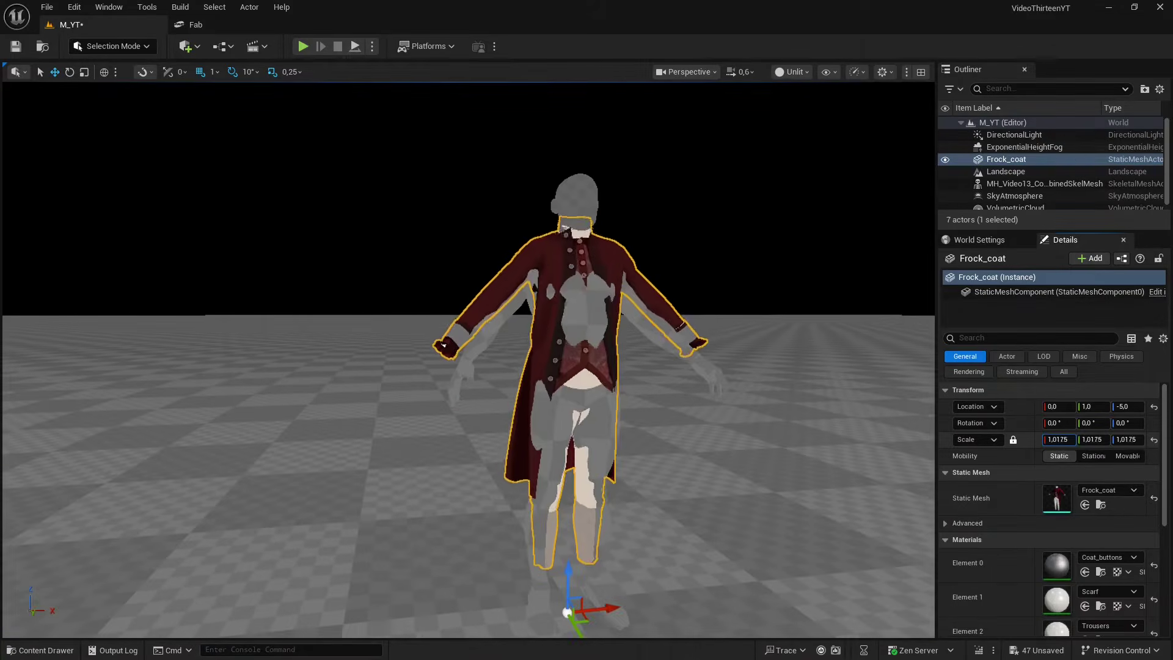
# Scale the frock coat uniformly to 1.21 and move it to about Y 2, Z -41 to fit the body
pyautogui.moveTo(1059, 439); pyautogui.dragTo(1112, 439)
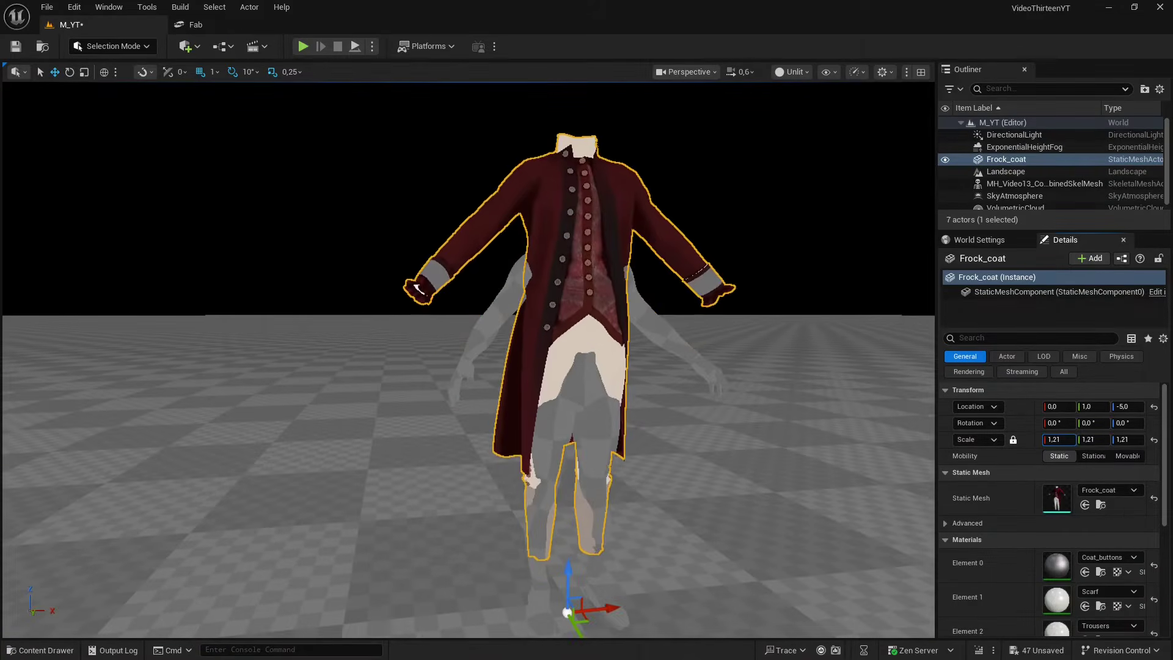
pyautogui.scroll(-2, 790, 478)
pyautogui.moveTo(555, 545); pyautogui.dragTo(555, 605)
pyautogui.moveTo(413, 615); pyautogui.dragTo(549, 615, button='right')
pyautogui.moveTo(480, 566); pyautogui.dragTo(483, 566)
pyautogui.moveTo(483, 565)
pyautogui.mouseDown(button='right')
pyautogui.moveTo(537, 588)
pyautogui.moveTo(452, 565)
pyautogui.moveTo(525, 562)
pyautogui.moveTo(597, 519)
pyautogui.moveTo(550, 558)
pyautogui.moveTo(464, 559)
pyautogui.mouseUp(button='right')
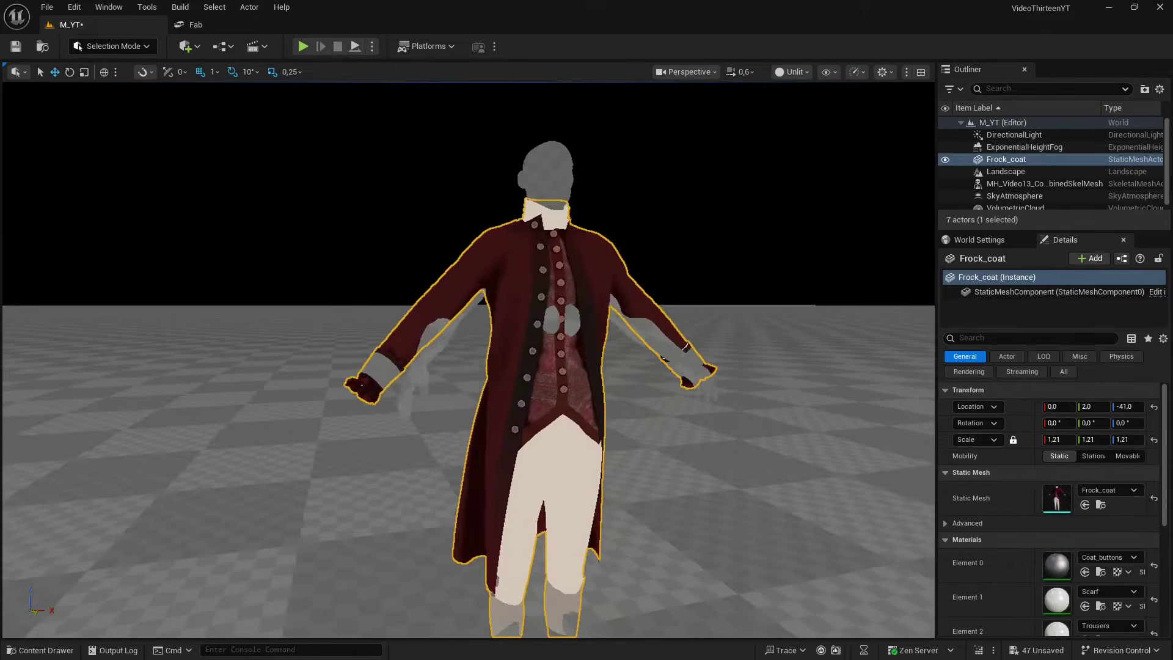
# Restore Lit shading and export the coat together with the body mesh as UnrealFrock.fbx with FBX 2018 compatibility
pyautogui.hotkey('alt', '4')
pyautogui.keyDown('ctrl'); pyautogui.click(515, 250); pyautogui.keyUp('ctrl')
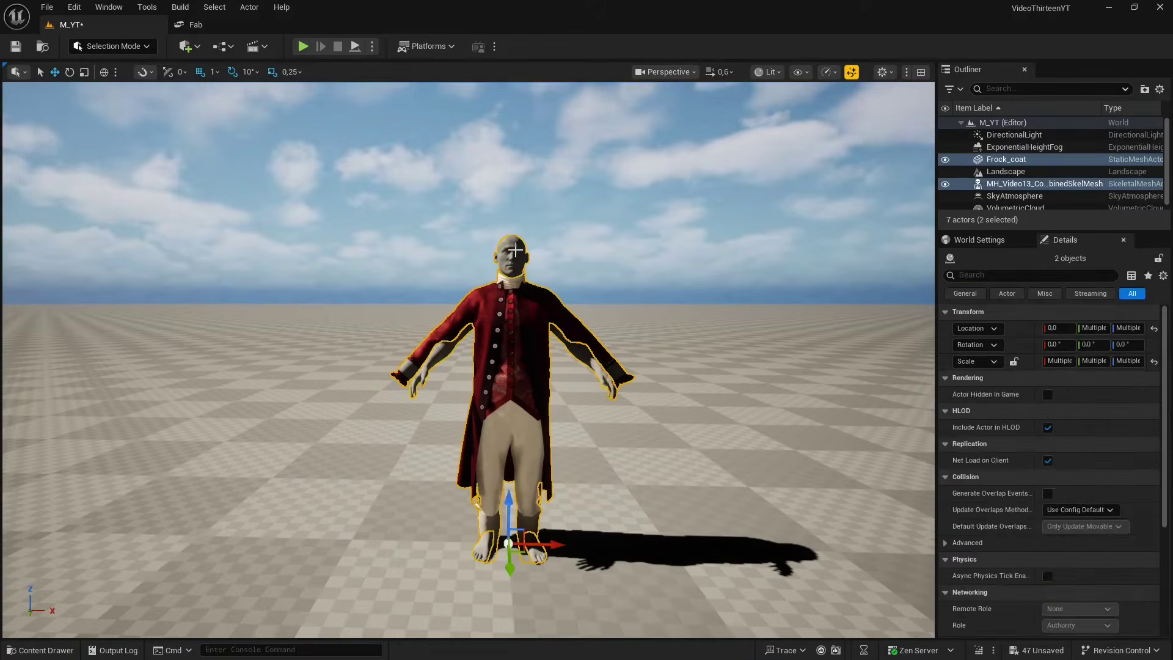
pyautogui.click(47, 6)
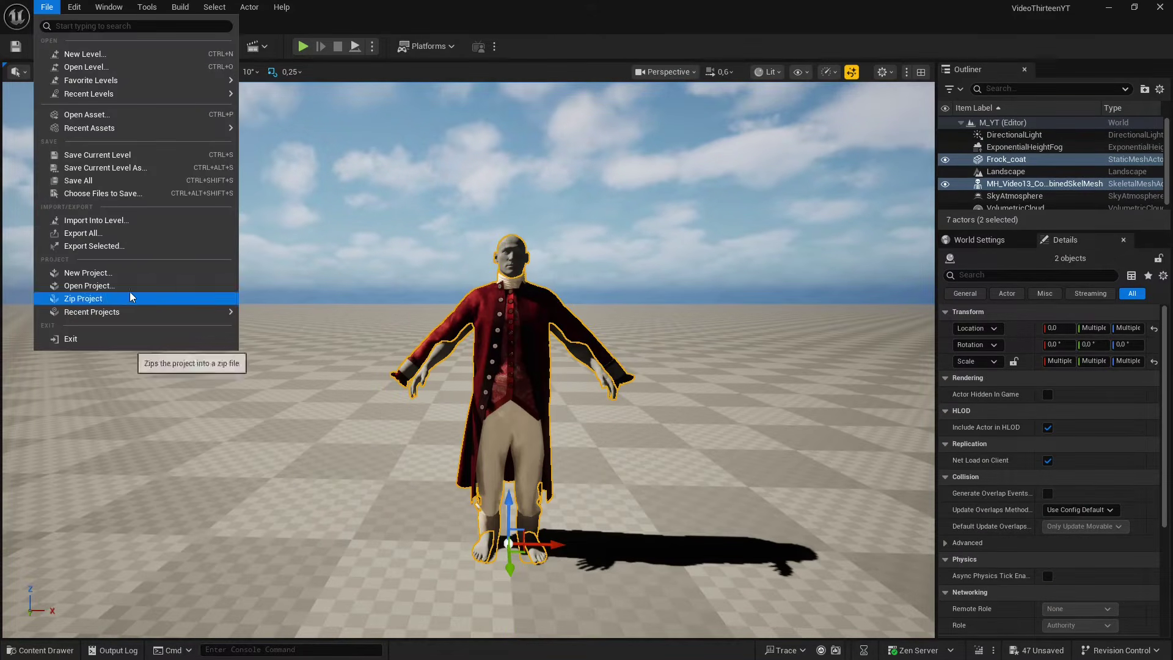
pyautogui.click(116, 248)
pyautogui.click(623, 259)
pyautogui.click(591, 332)
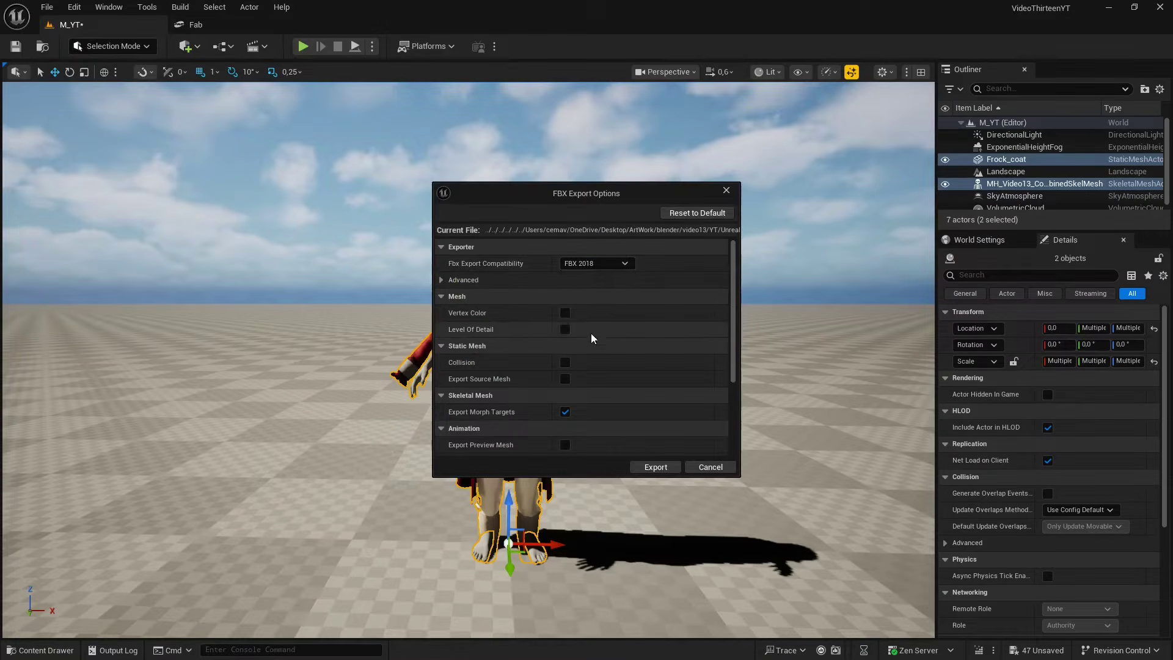
pyautogui.scroll(-3, 556, 288)
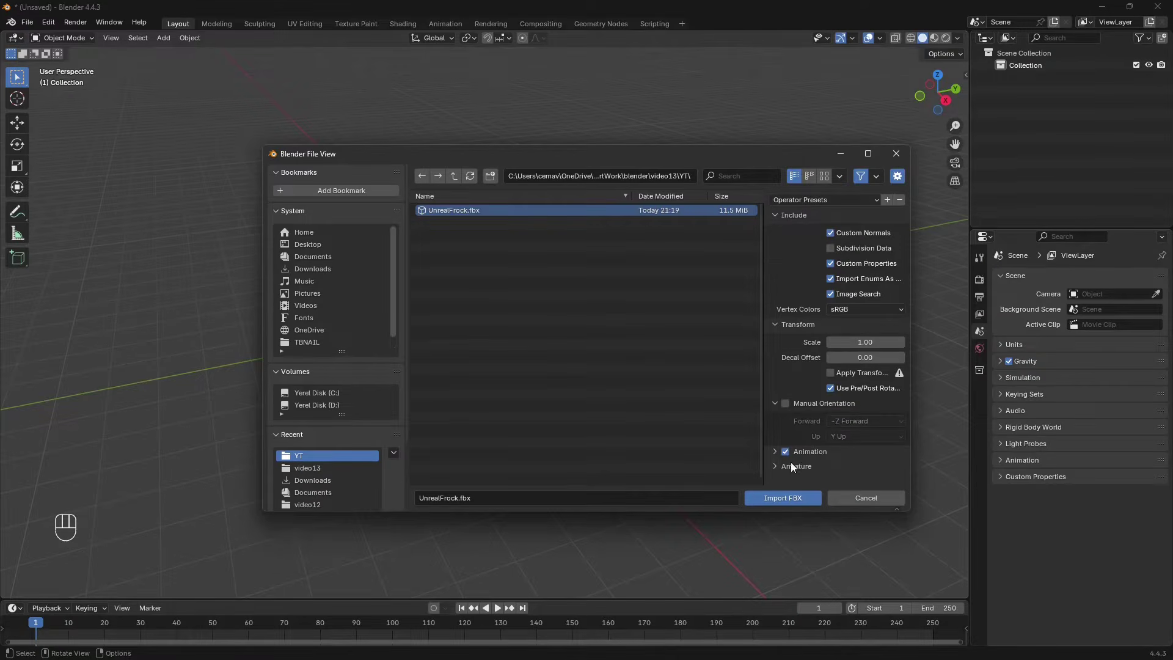
# In Blender, import UnrealFrock.fbx with Animation disabled and Automatic Bone Orientation enabled
pyautogui.click(791, 464)
pyautogui.click(786, 451)
pyautogui.scroll(-3, 823, 446)
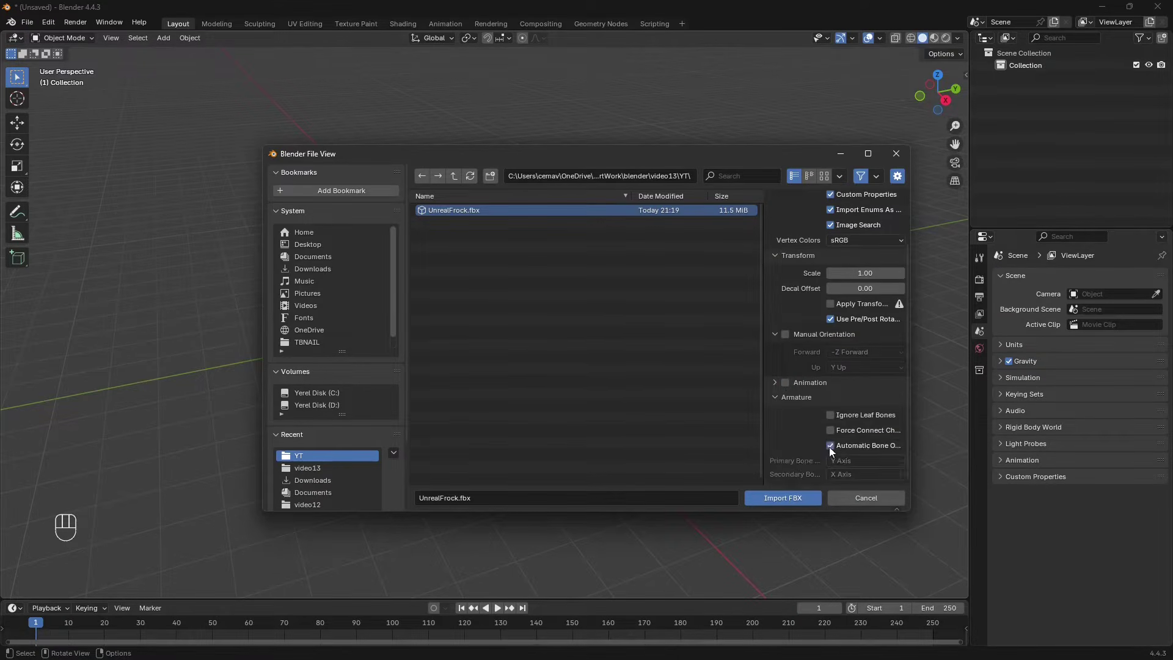
pyautogui.scroll(3, 813, 431)
pyautogui.scroll(-3, 834, 427)
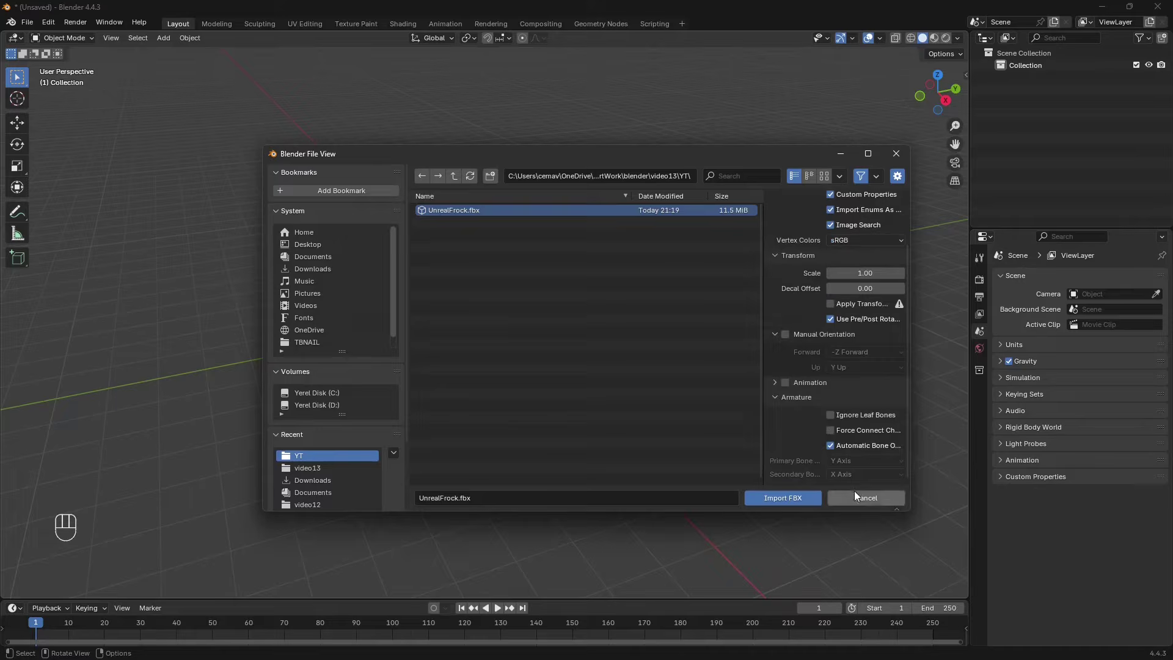
pyautogui.click(784, 498)
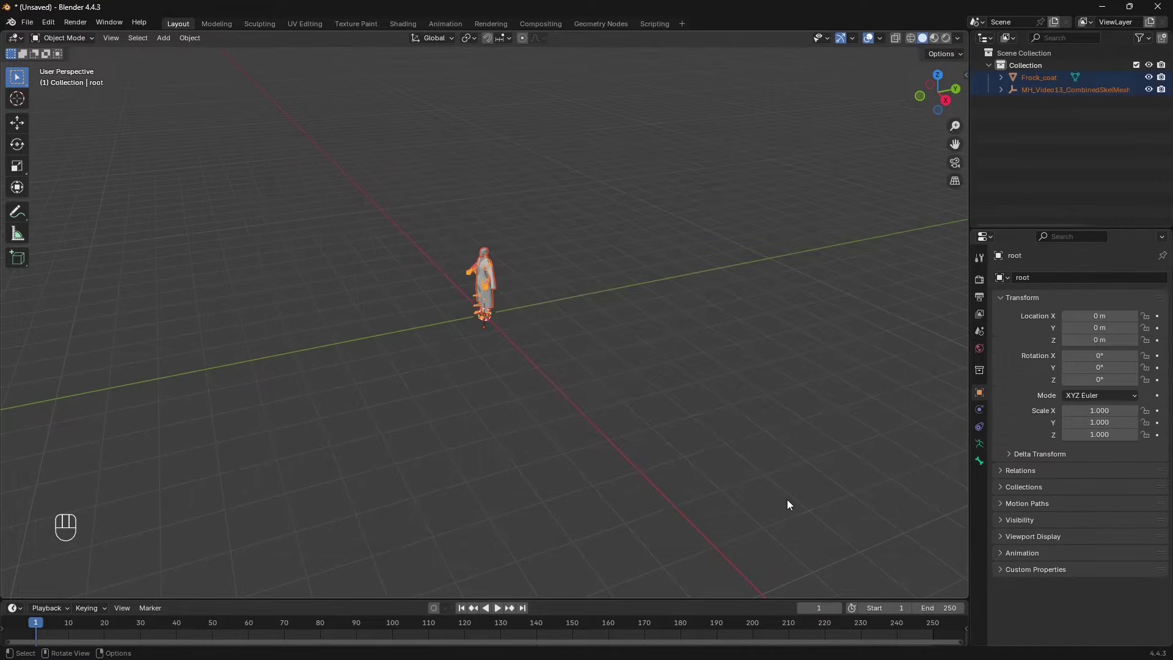
# Select both the frock coat and the body with its armature, and apply all their transforms
pyautogui.press('KP_Decimal')
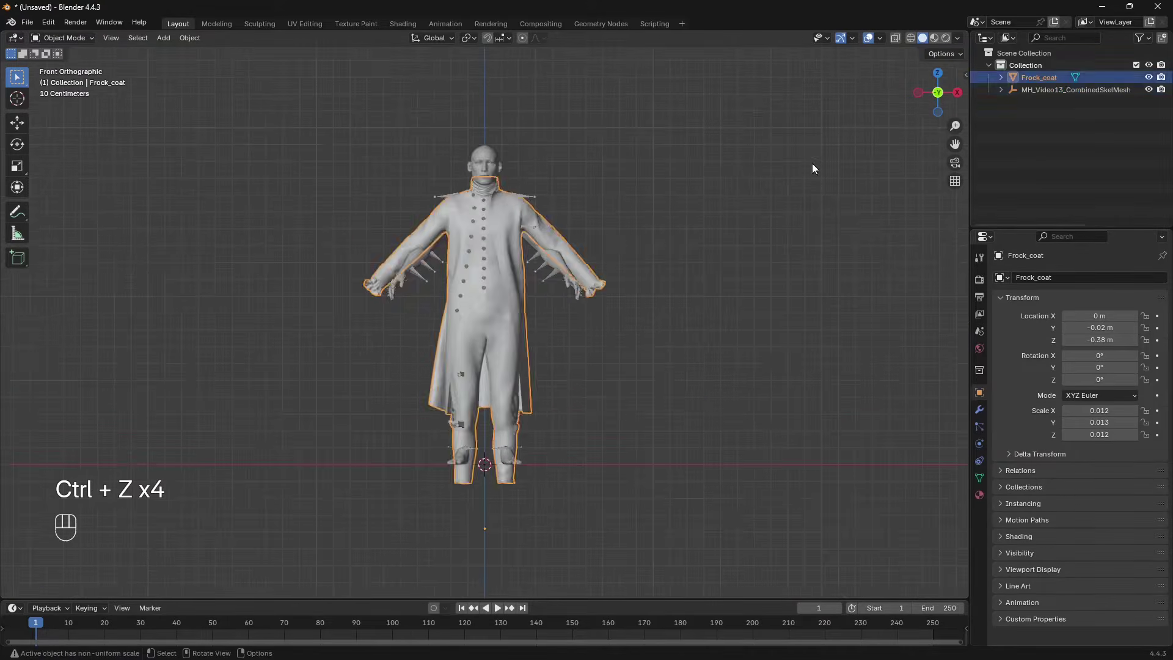
pyautogui.click(812, 163)
pyautogui.scroll(-2, 651, 229)
pyautogui.moveTo(356, 142); pyautogui.dragTo(649, 322)
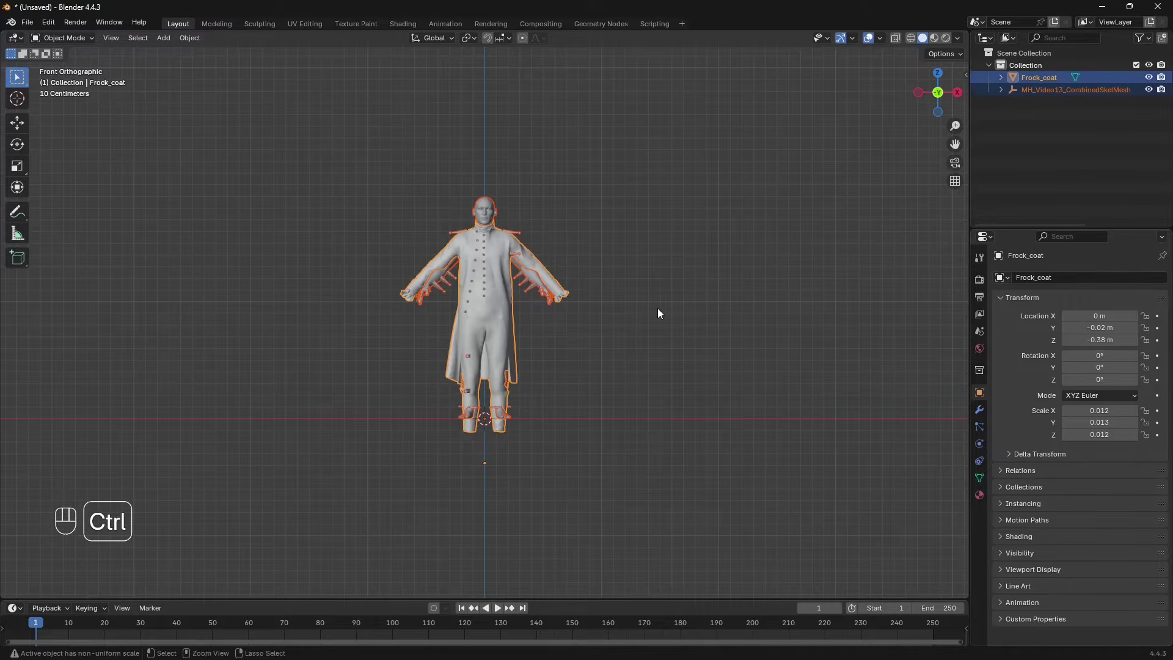
pyautogui.hotkey('ctrl', 'a')
pyautogui.click(619, 346)
pyautogui.click(627, 276)
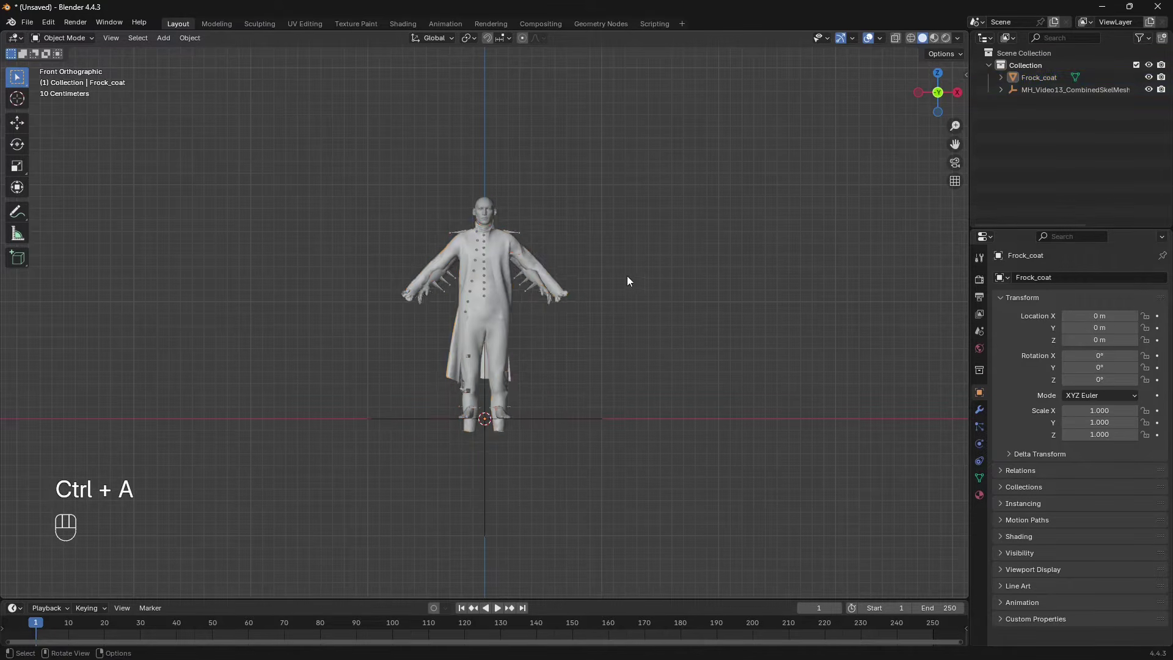
# Move the frock coat away from the body and clear its location to bring it back to the origin
pyautogui.click(507, 245)
pyautogui.press('g')
pyautogui.click(784, 420)
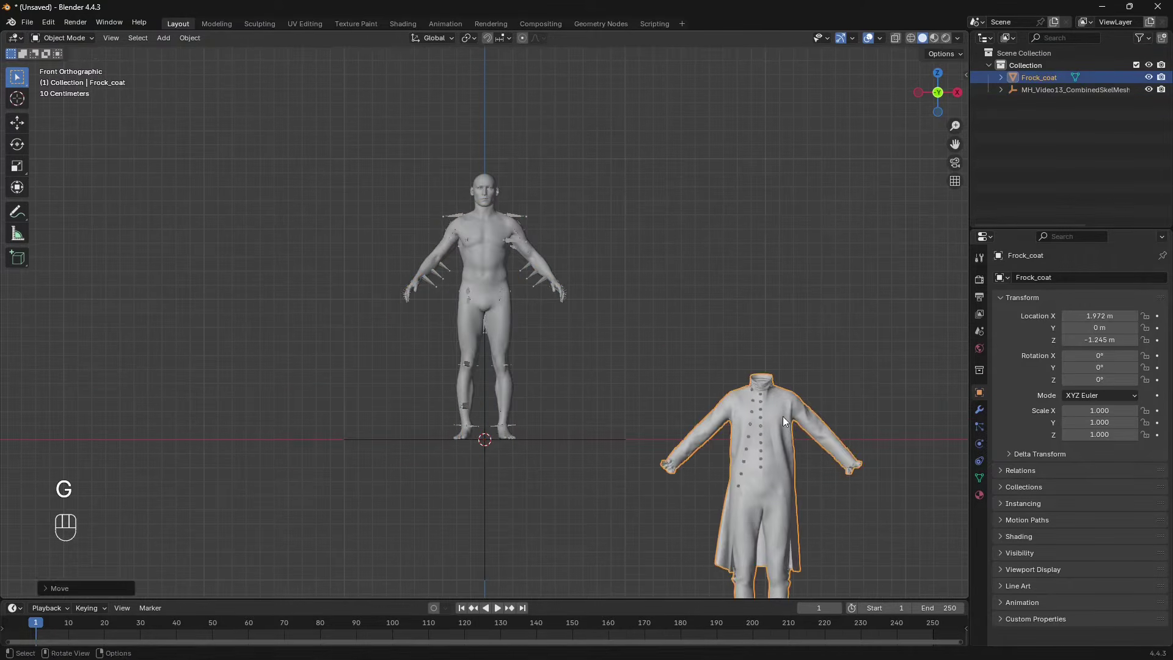
pyautogui.hotkey('alt', 'g')
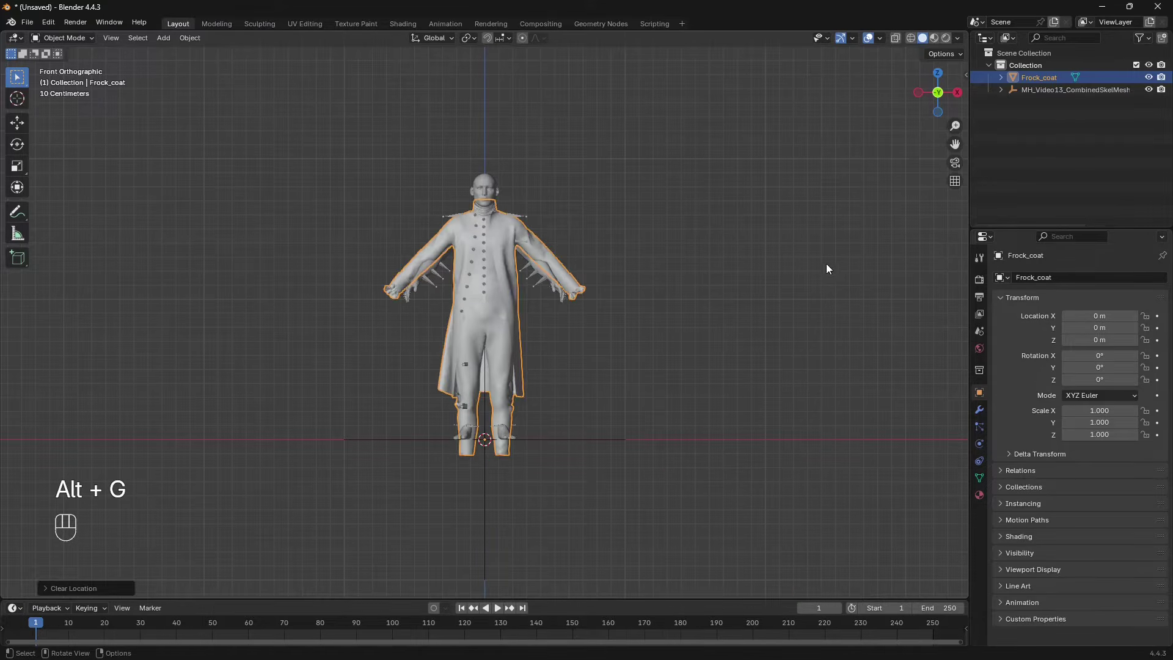
# Display the scene in wireframe and examine how the coat's sleeves line up with the body's arms
pyautogui.scroll(2, 626, 208)
pyautogui.scroll(1, 627, 193)
pyautogui.hotkey('shift', 'z')
pyautogui.scroll(2, 690, 261)
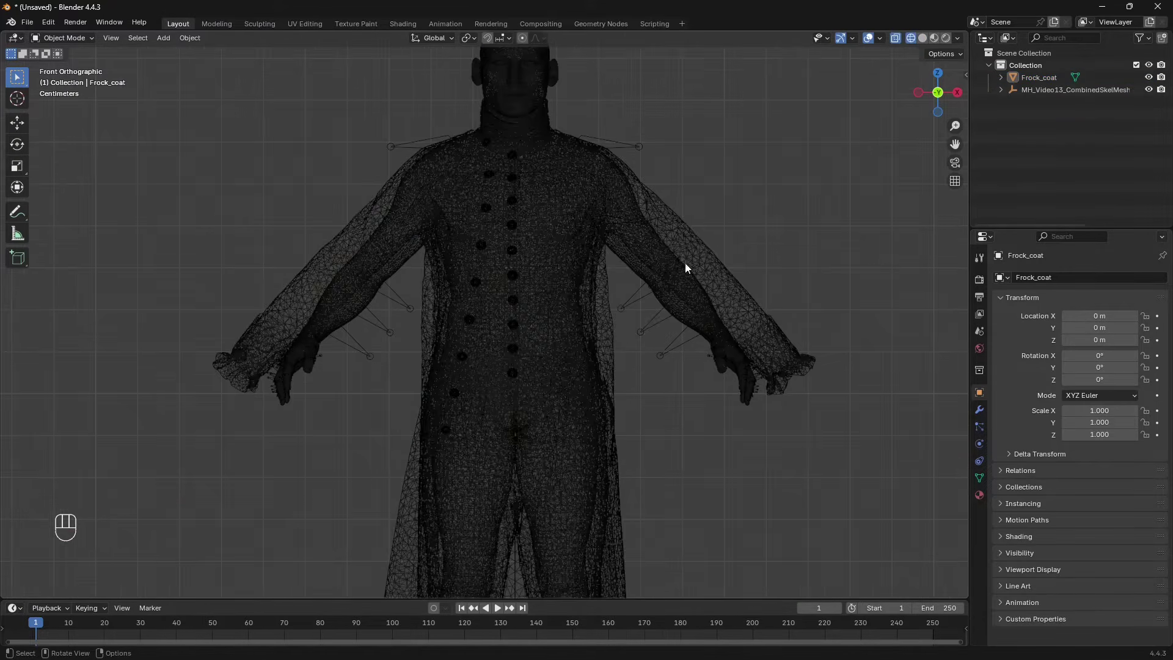
pyautogui.click(667, 278)
pyautogui.click(694, 332)
pyautogui.click(697, 327)
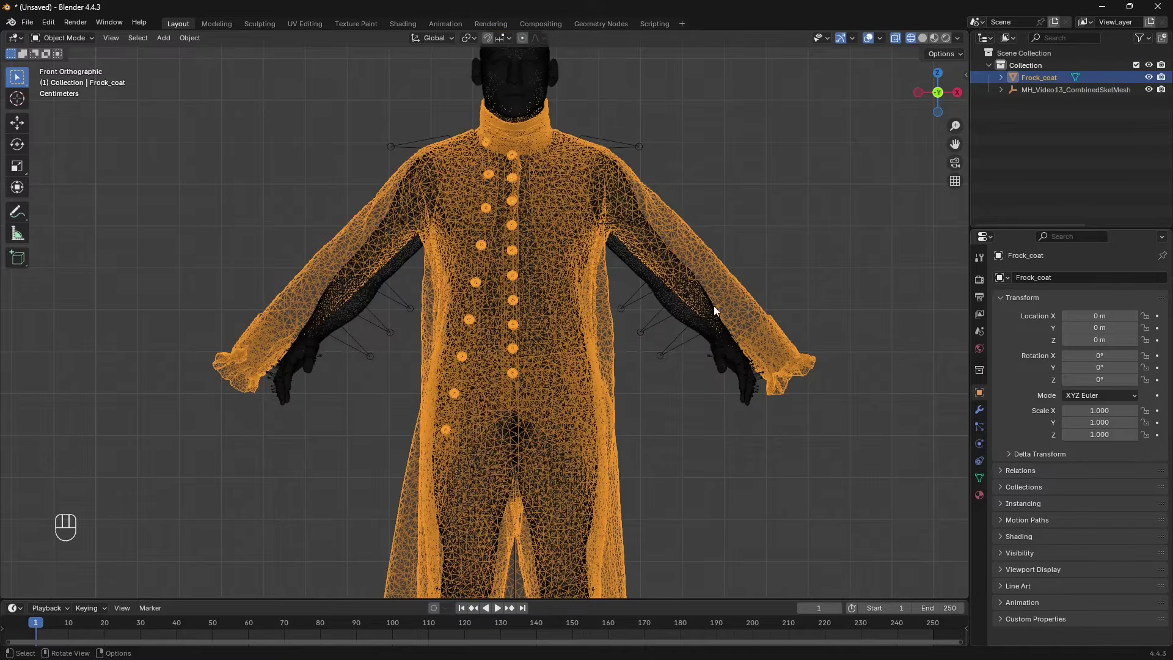
pyautogui.click(831, 254)
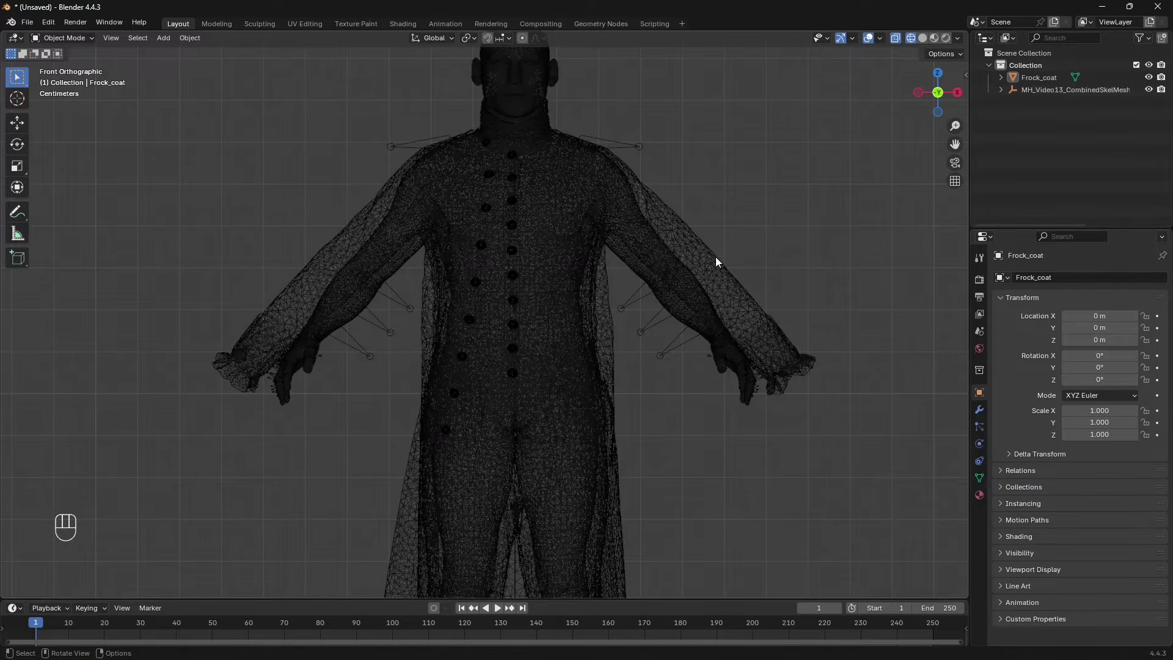
# Prepare to sculpt the frock coat in front view using the Elastic Grab brush with X symmetry and a 109 px radius
pyautogui.click(259, 23)
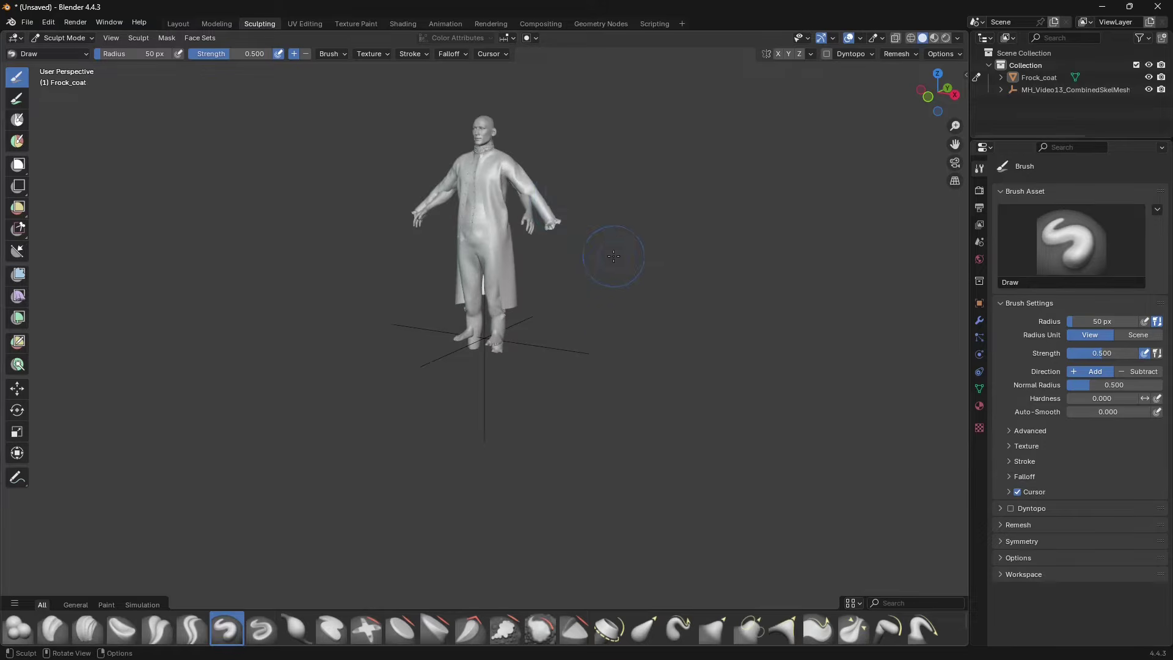
pyautogui.press('KP_Decimal')
pyautogui.click(643, 626)
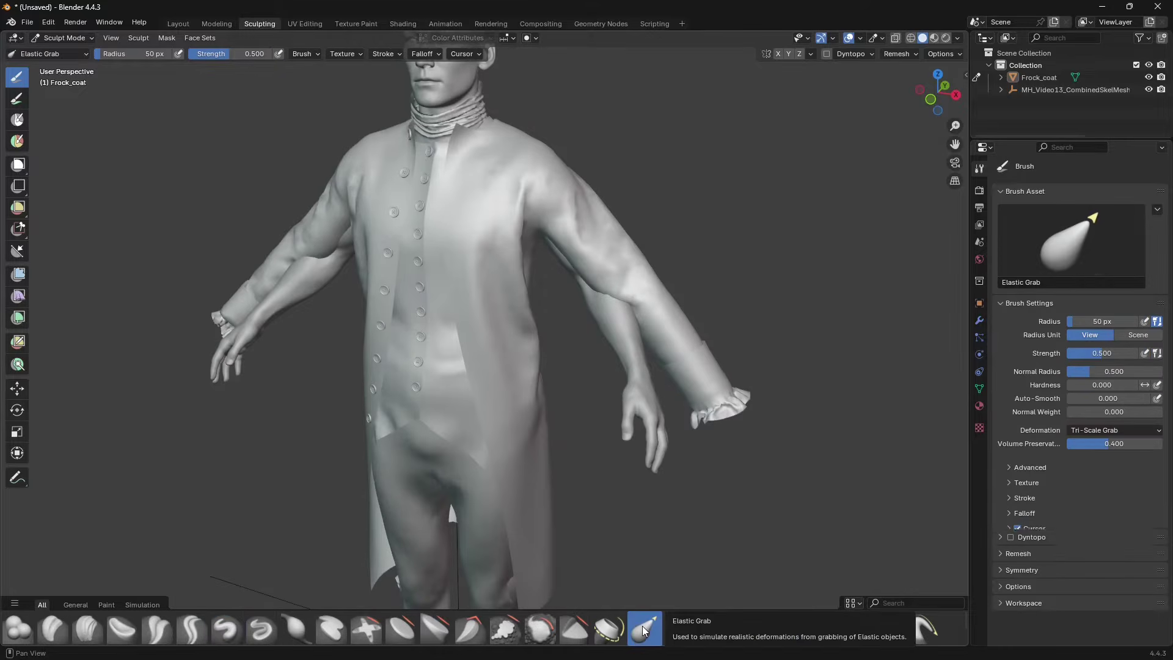
pyautogui.press('KP_1')
pyautogui.moveTo(1092, 322); pyautogui.dragTo(1118, 321)
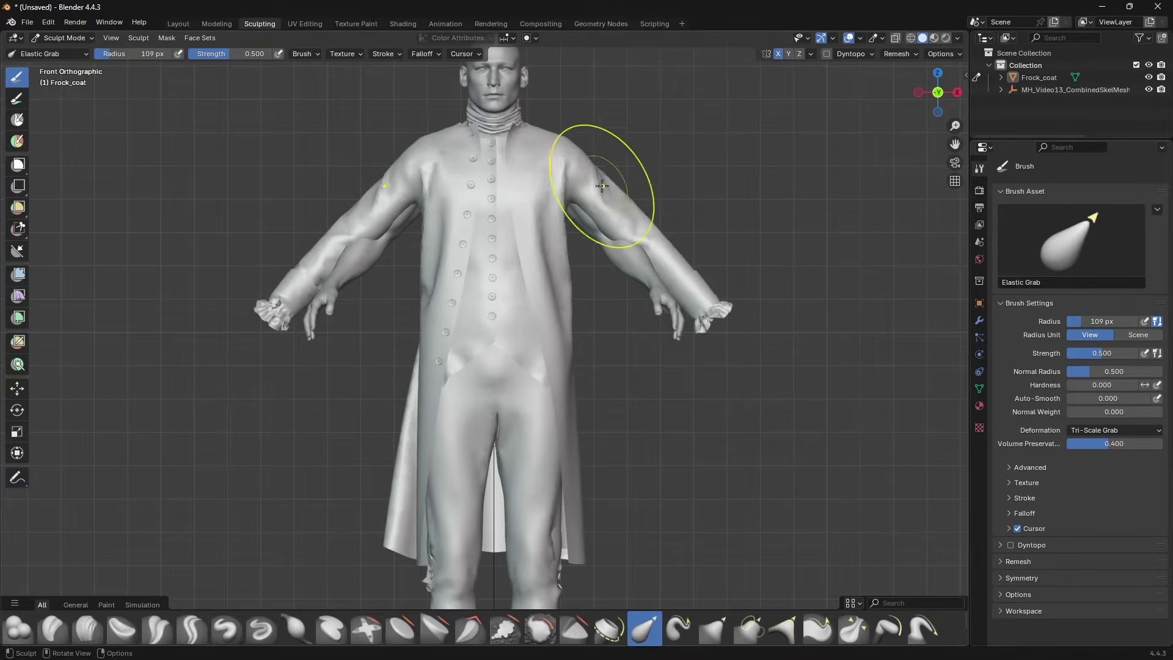
# Pull the coat's sleeves down over the arms, reshape its front with Elastic Snake Hook, and adjust the collar around the neck with Elastic Grab
pyautogui.moveTo(602, 186); pyautogui.dragTo(590, 209)
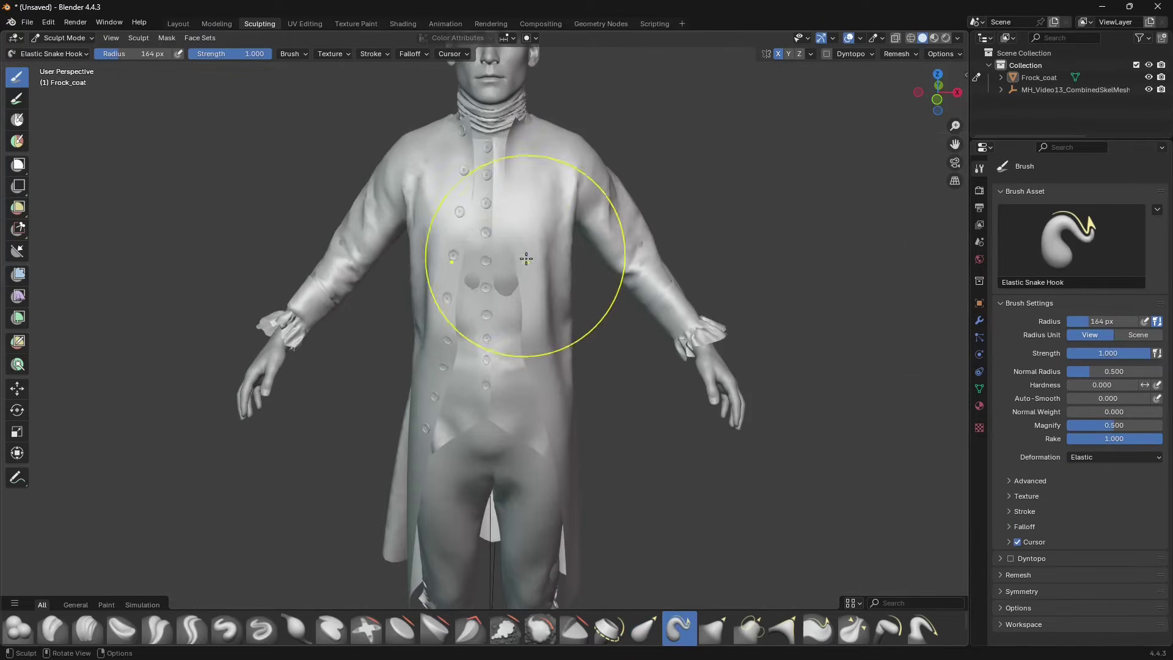
pyautogui.moveTo(531, 280); pyautogui.dragTo(510, 264)
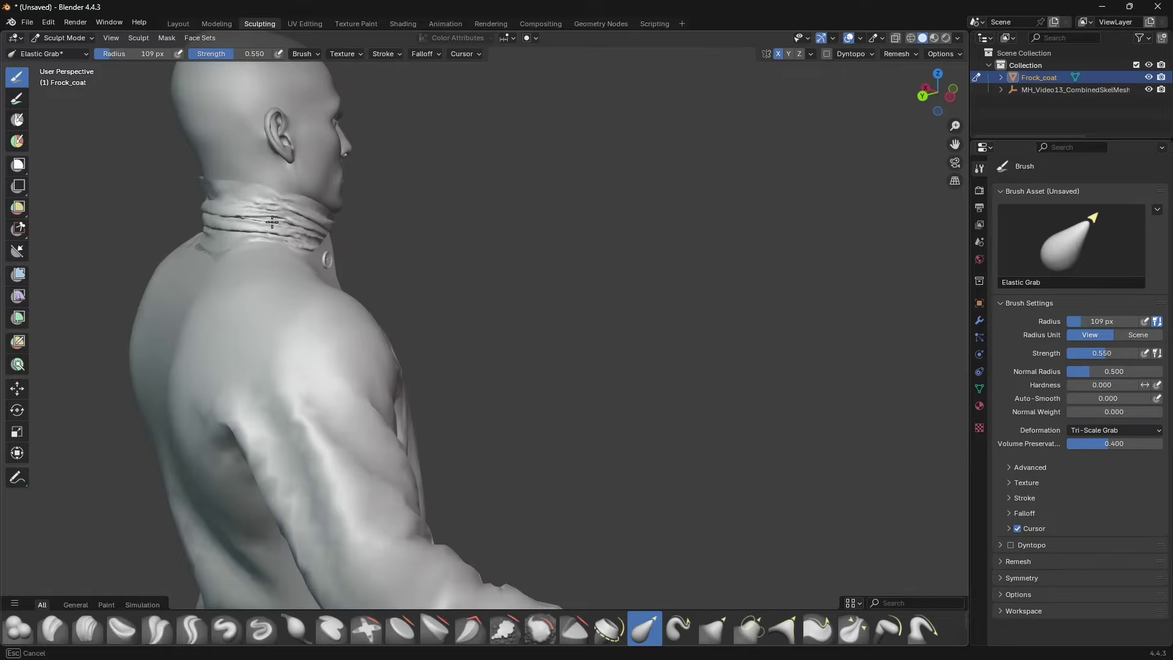
pyautogui.moveTo(280, 215); pyautogui.dragTo(269, 225)
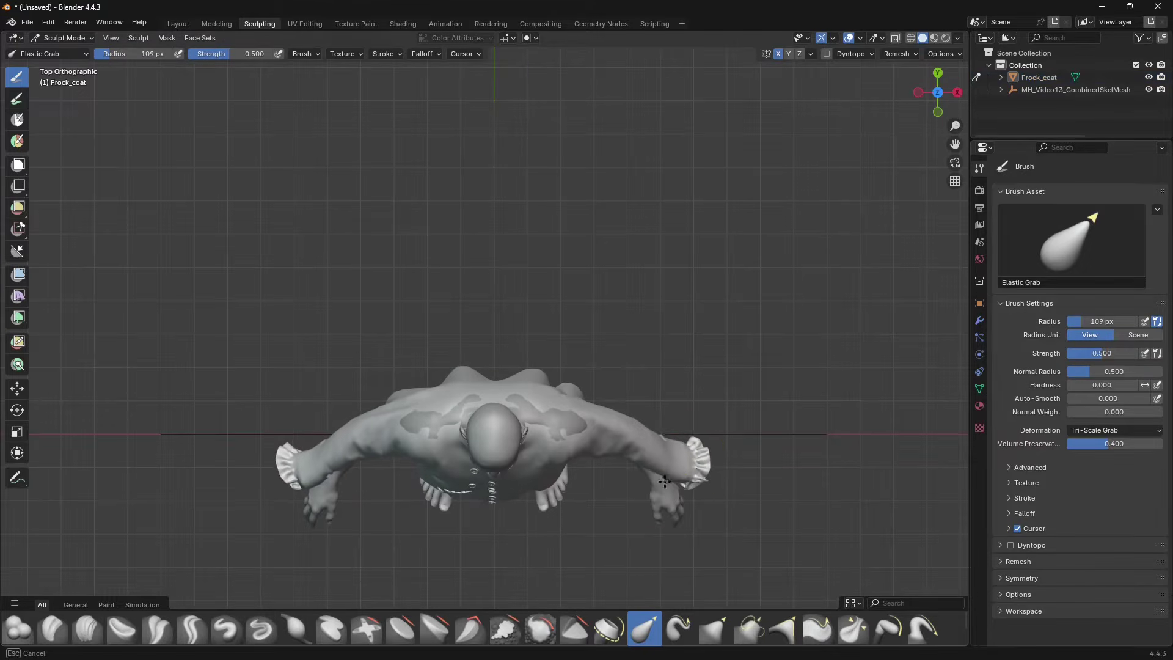
# Fit the cuffs around the wrists and cover the elbow and shoulder areas where the body pokes through, using Elastic Grab
pyautogui.moveTo(683, 474); pyautogui.dragTo(691, 469)
pyautogui.moveTo(663, 293); pyautogui.dragTo(667, 296)
pyautogui.moveTo(668, 296); pyautogui.dragTo(672, 293)
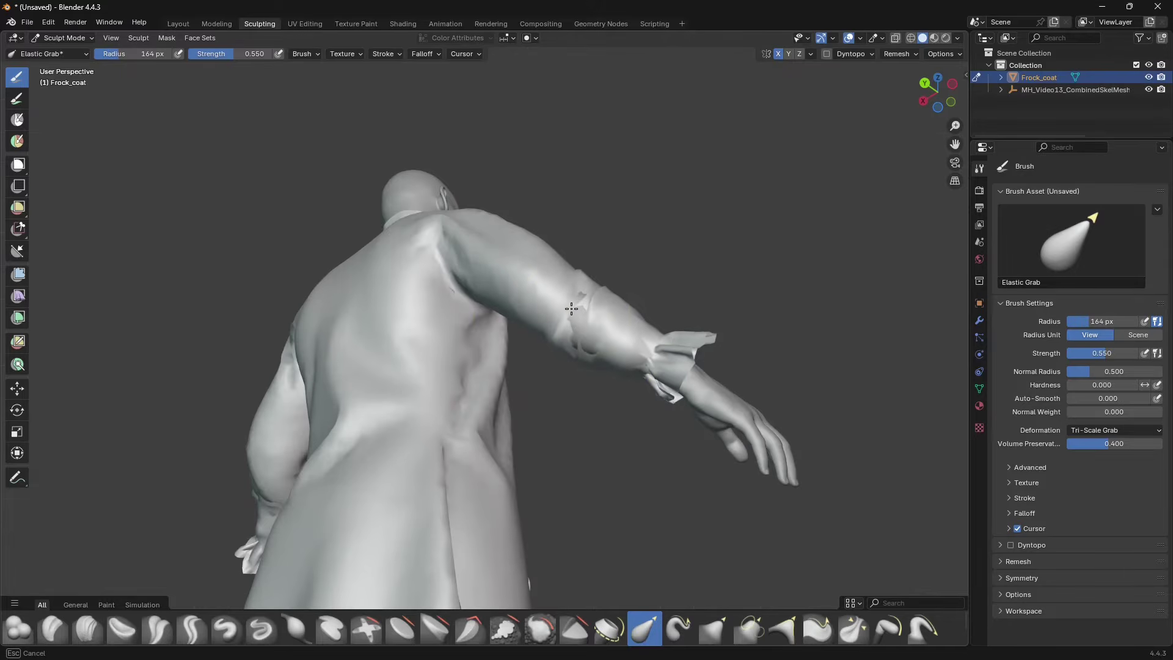
pyautogui.moveTo(572, 308); pyautogui.dragTo(567, 305)
pyautogui.moveTo(487, 297); pyautogui.dragTo(472, 259)
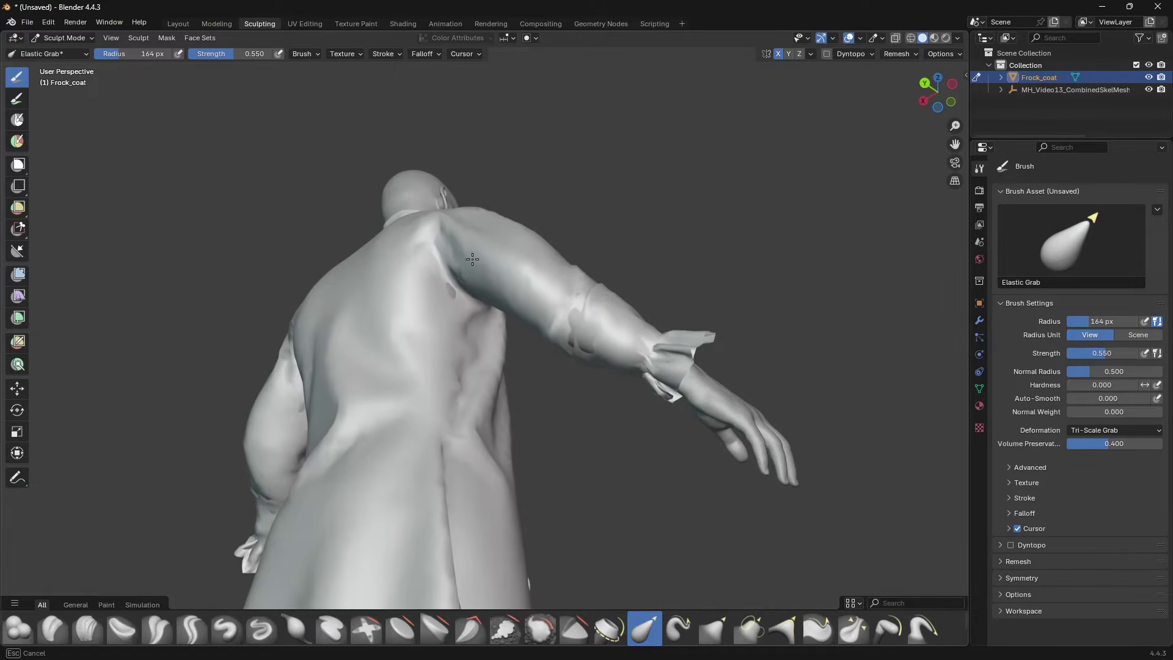
# Delete the vertices of the trouser legs' lower ends around the feet in Edit Mode
pyautogui.moveTo(575, 484); pyautogui.dragTo(429, 411)
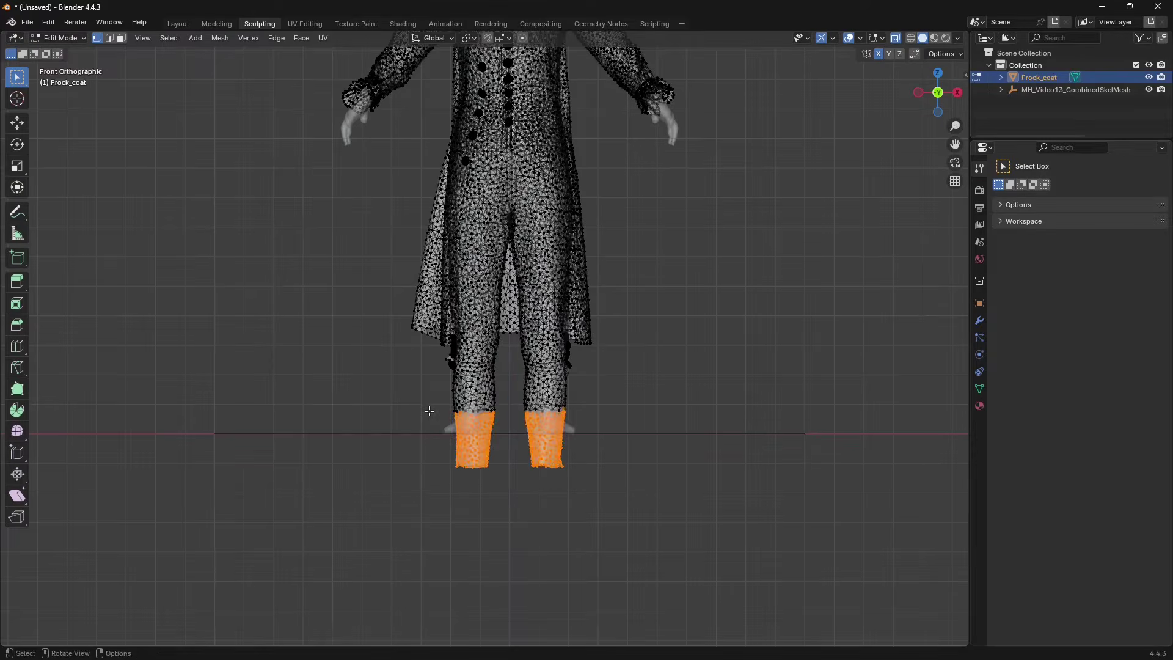
pyautogui.press('x')
pyautogui.click(432, 412)
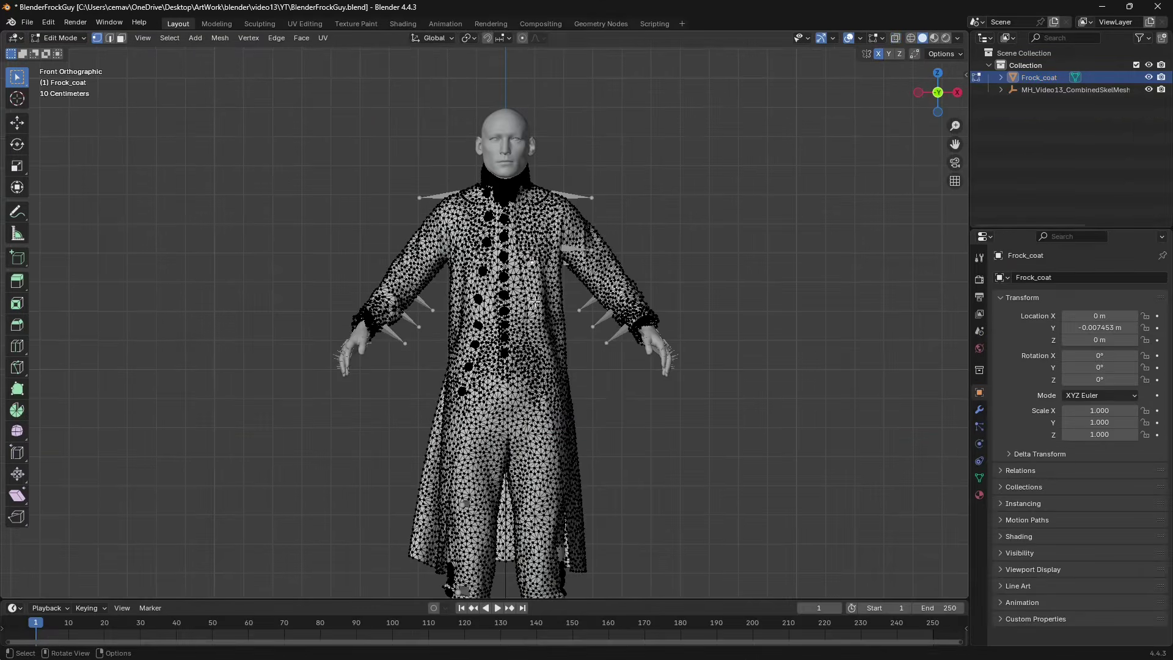
pyautogui.hotkey('ctrl', 'l')
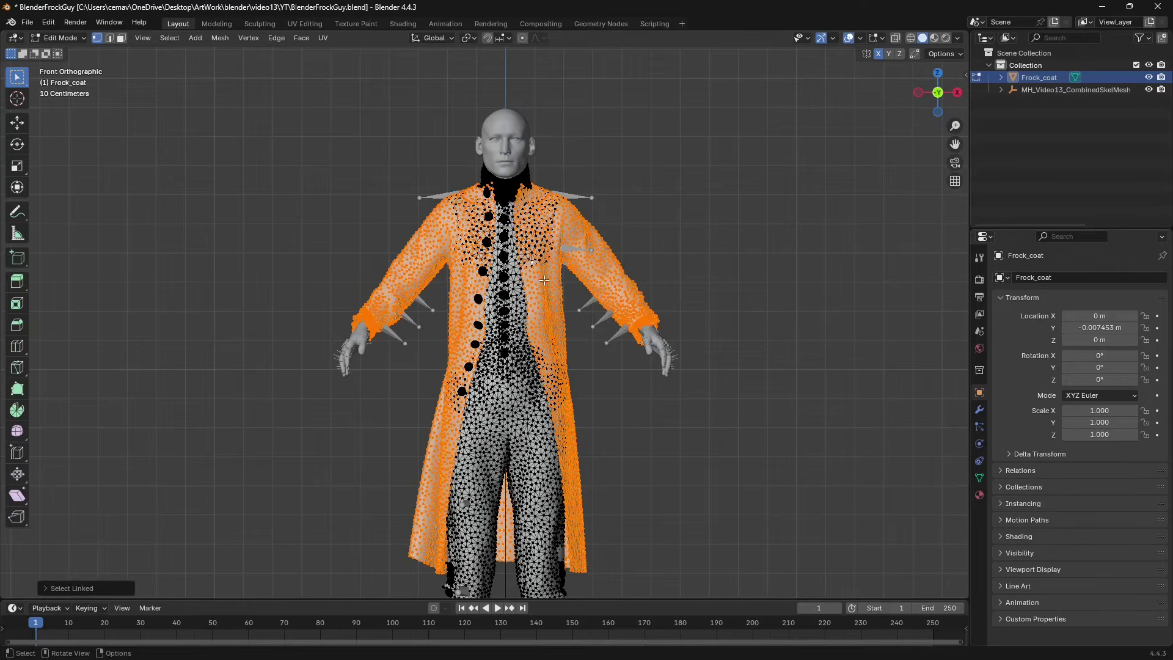
pyautogui.scroll(1, 545, 281)
pyautogui.click(648, 386)
pyautogui.press('Tab')
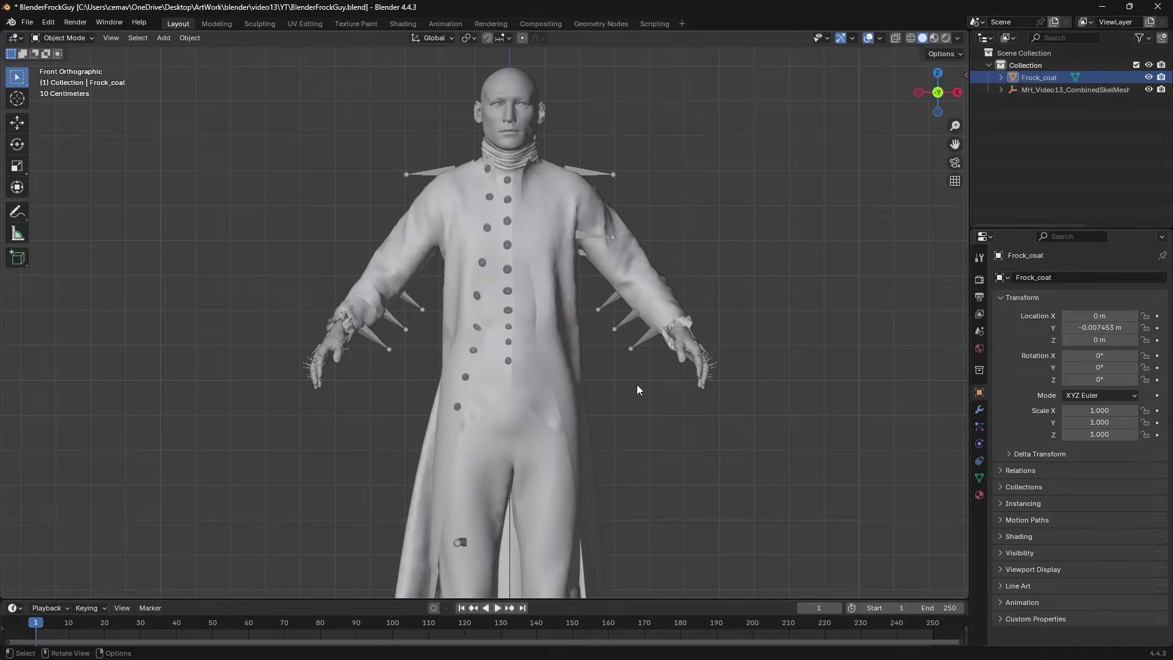
pyautogui.scroll(1, 571, 287)
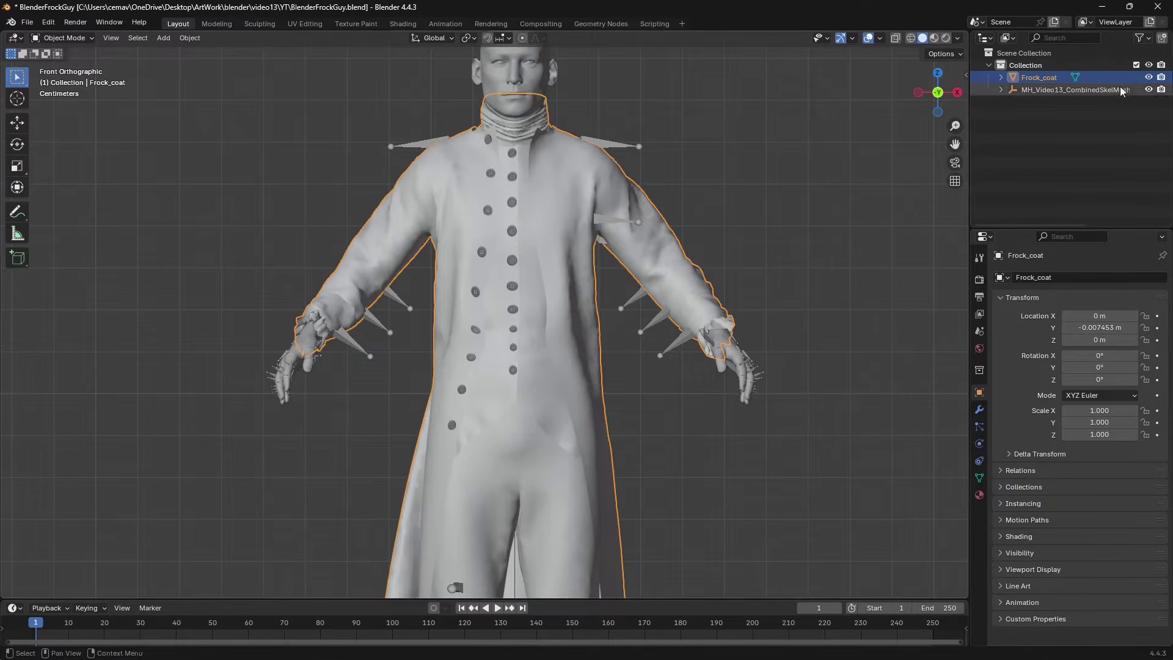
# Select all linked geometry of the outer jacket in the Frock_coat mesh and separate it into its own object
pyautogui.press('Tab')
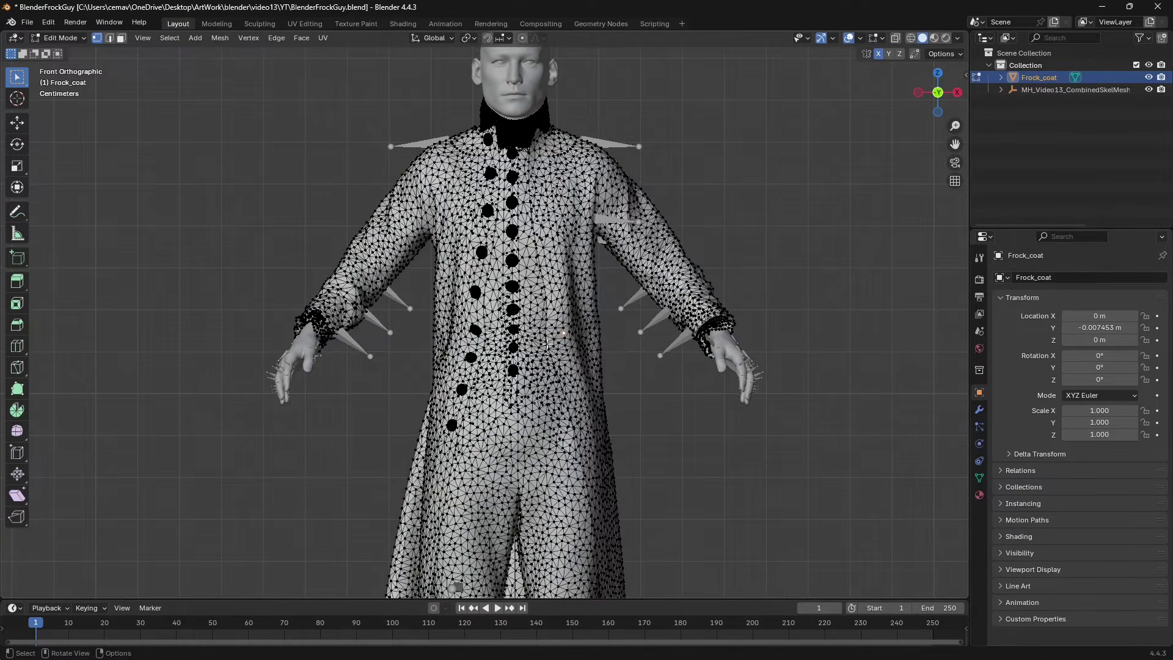
pyautogui.hotkey('ctrl', 'l')
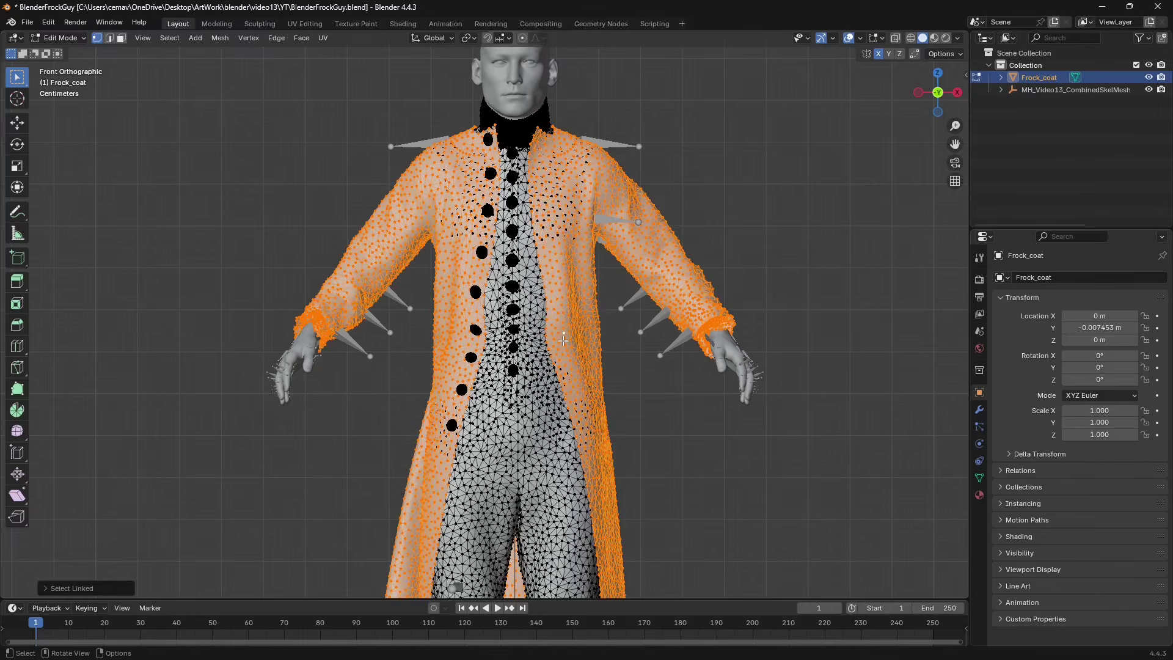
pyautogui.press('o')
pyautogui.press('p')
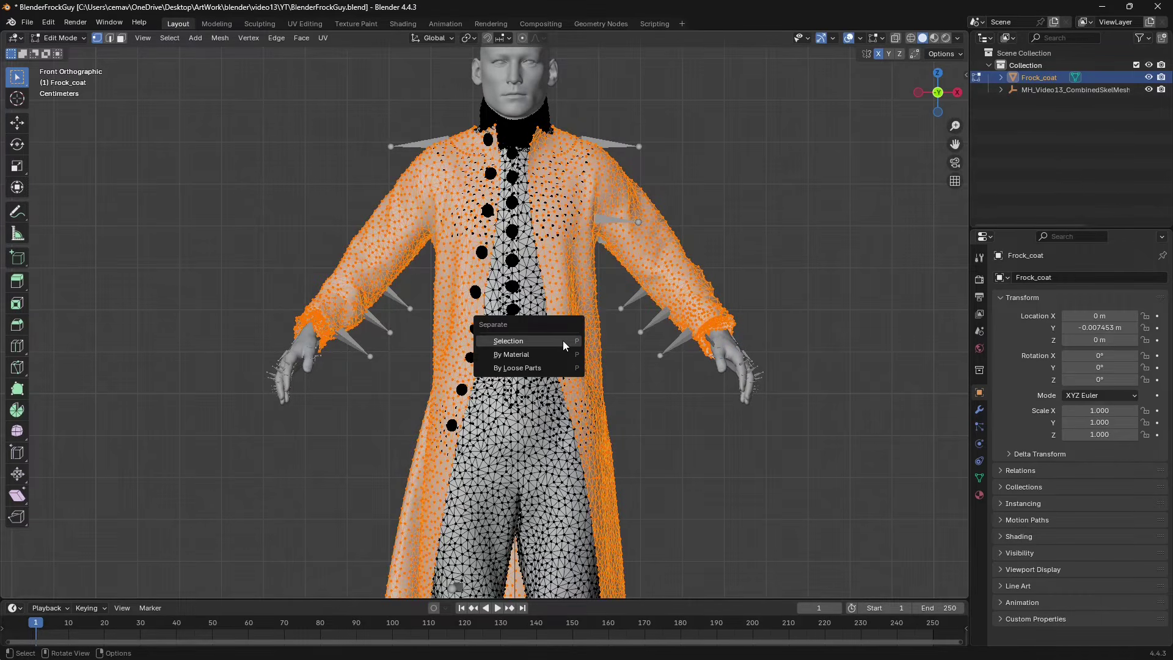
pyautogui.click(562, 340)
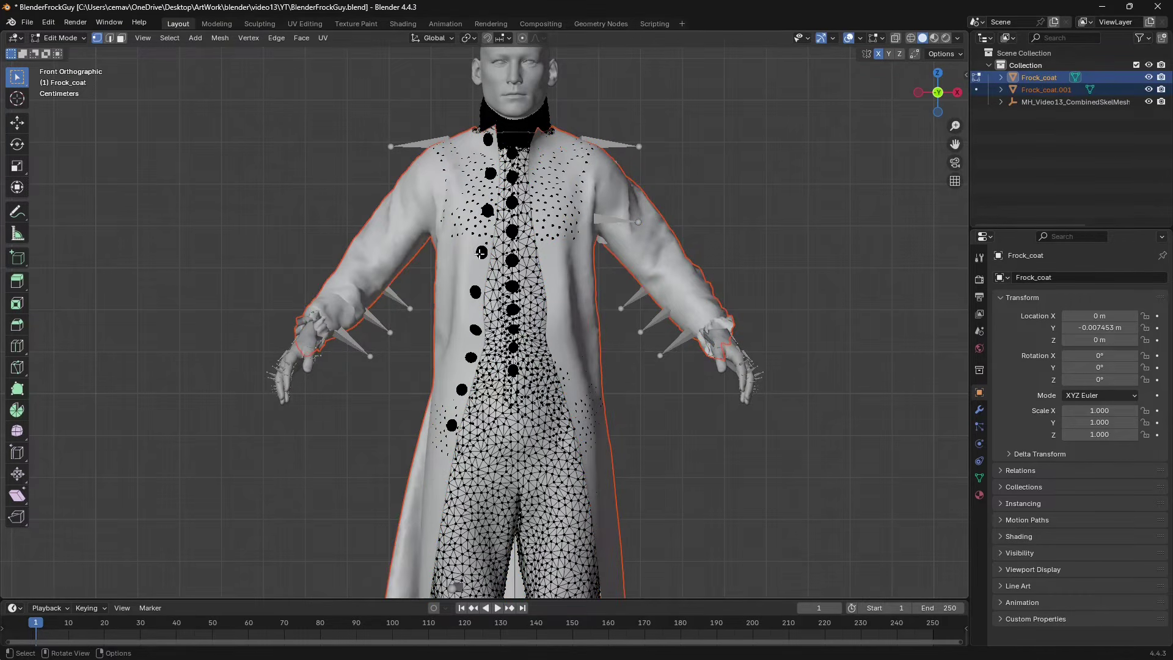
# Return to Object Mode and hide the separated outer jacket
pyautogui.click(79, 38)
pyautogui.click(61, 52)
pyautogui.click(444, 211)
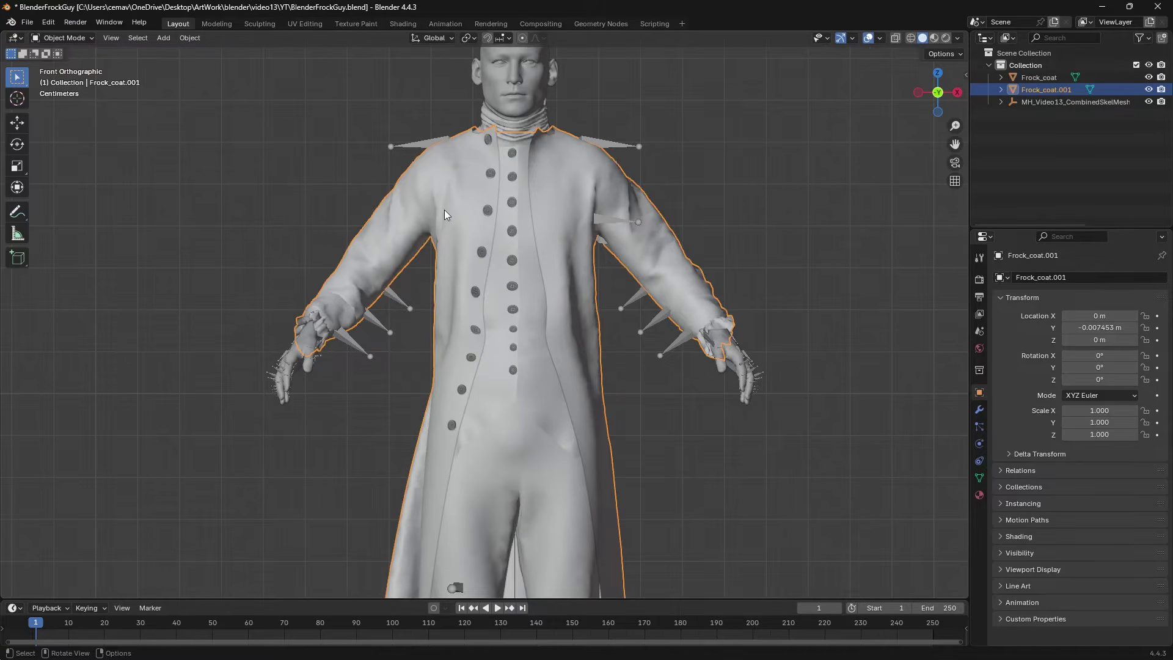
pyautogui.click(1149, 89)
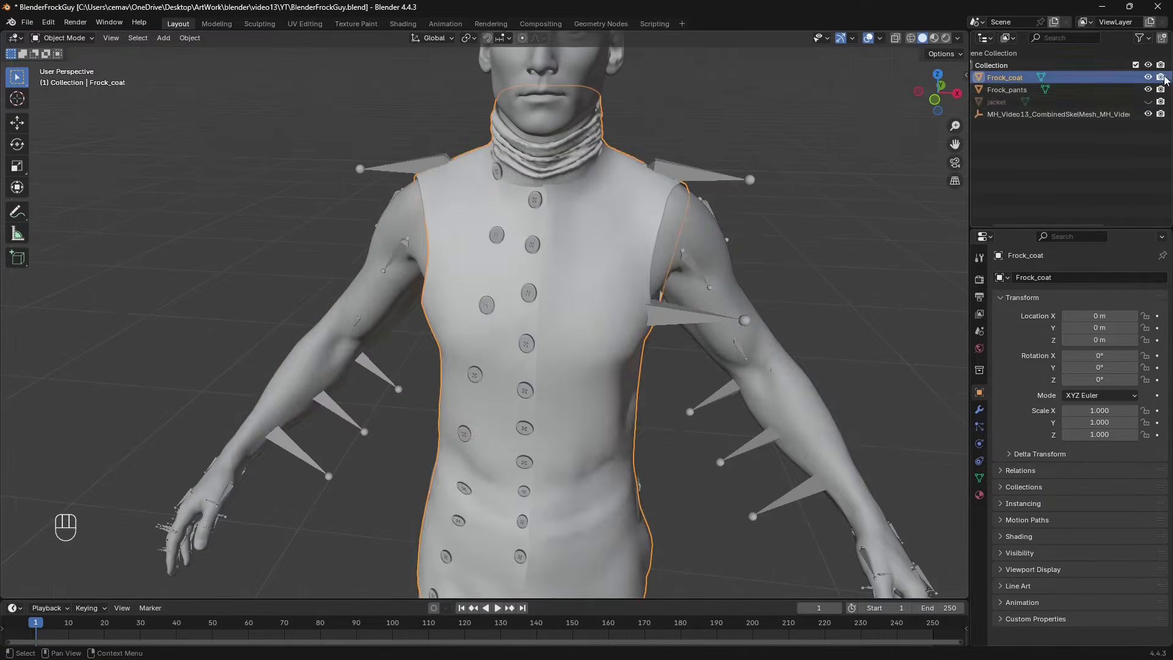
pyautogui.click(1149, 102)
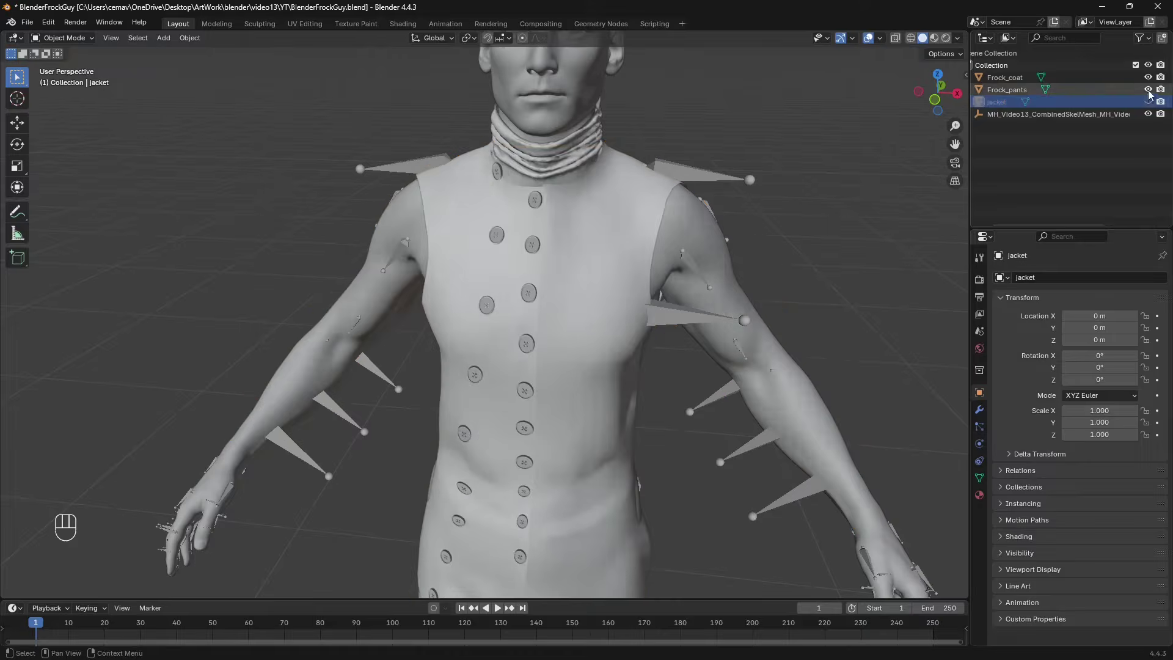
# Select the outer jacket's column of buttons in the Frock_coat mesh and separate them into their own object
pyautogui.keyDown('shift'); pyautogui.moveTo(453, 185); pyautogui.dragTo(493, 430); pyautogui.keyUp('shift')
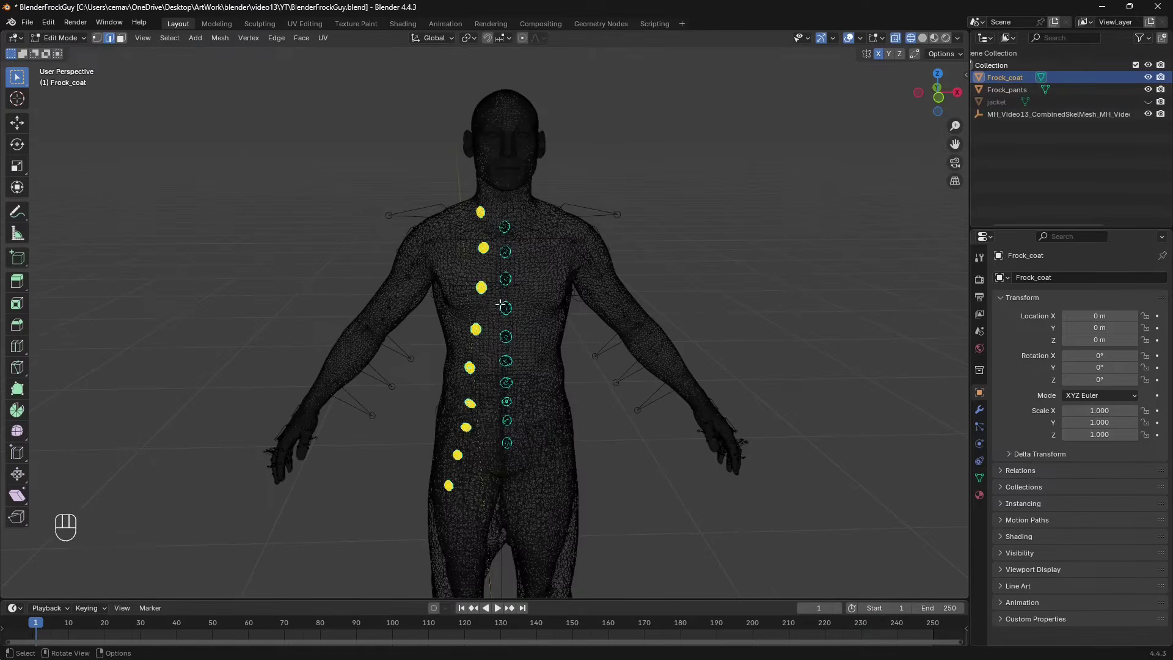
pyautogui.scroll(5, 502, 306)
pyautogui.press('p')
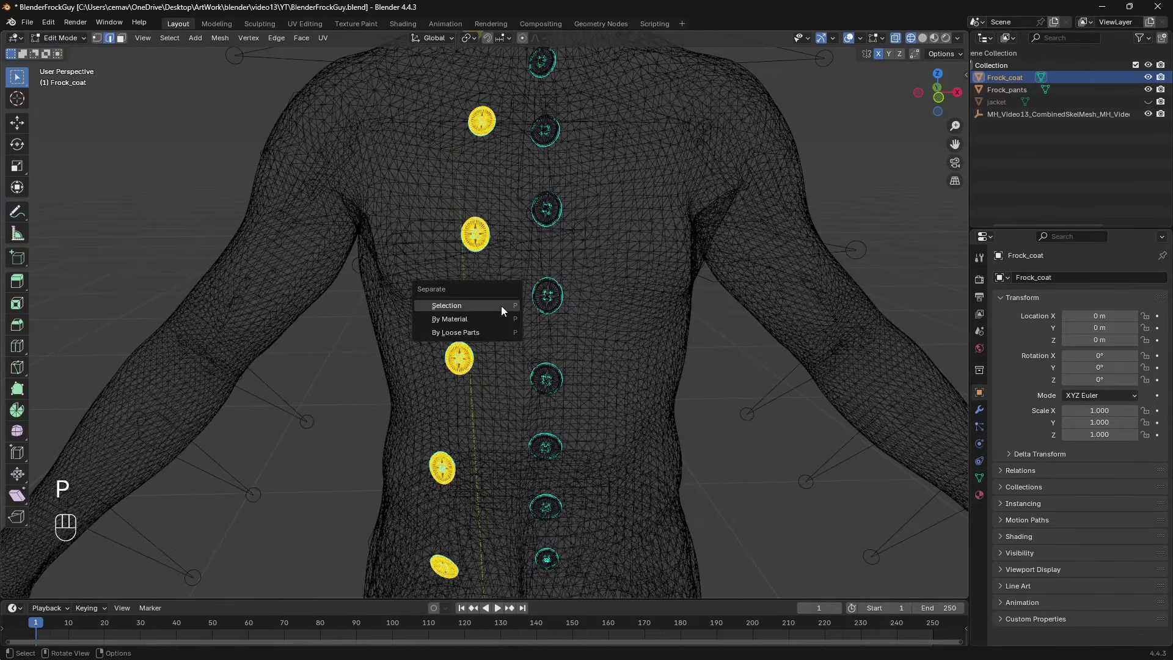
pyautogui.click(501, 305)
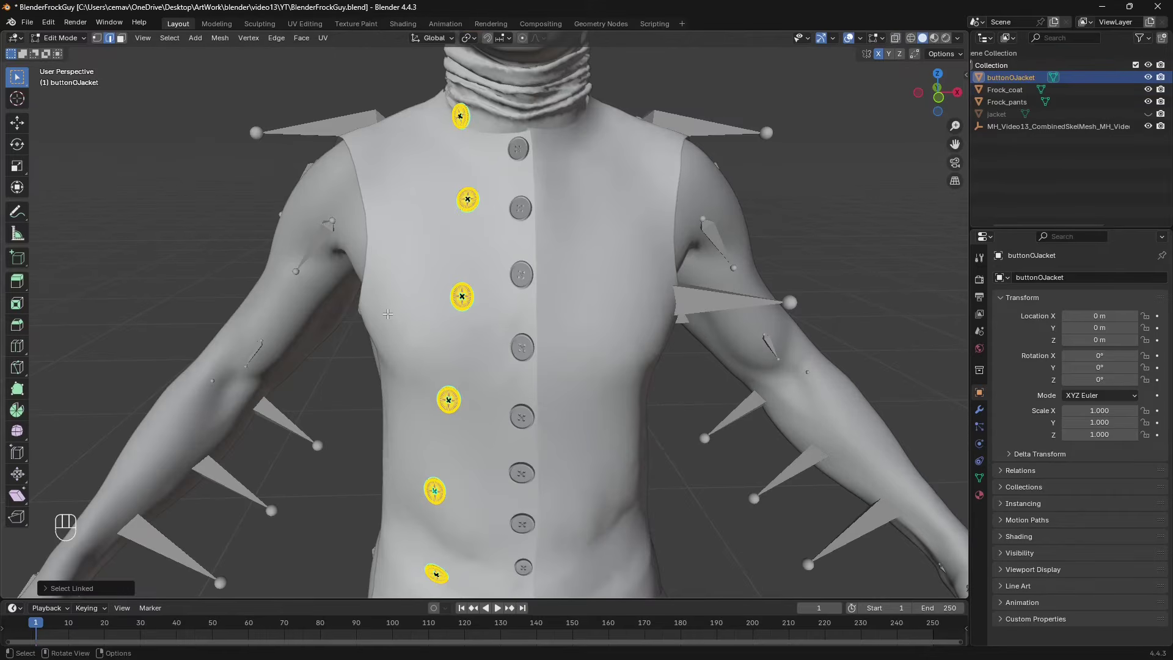
# Merge the vertices of the buttonOJacket mesh by distance
pyautogui.press('m')
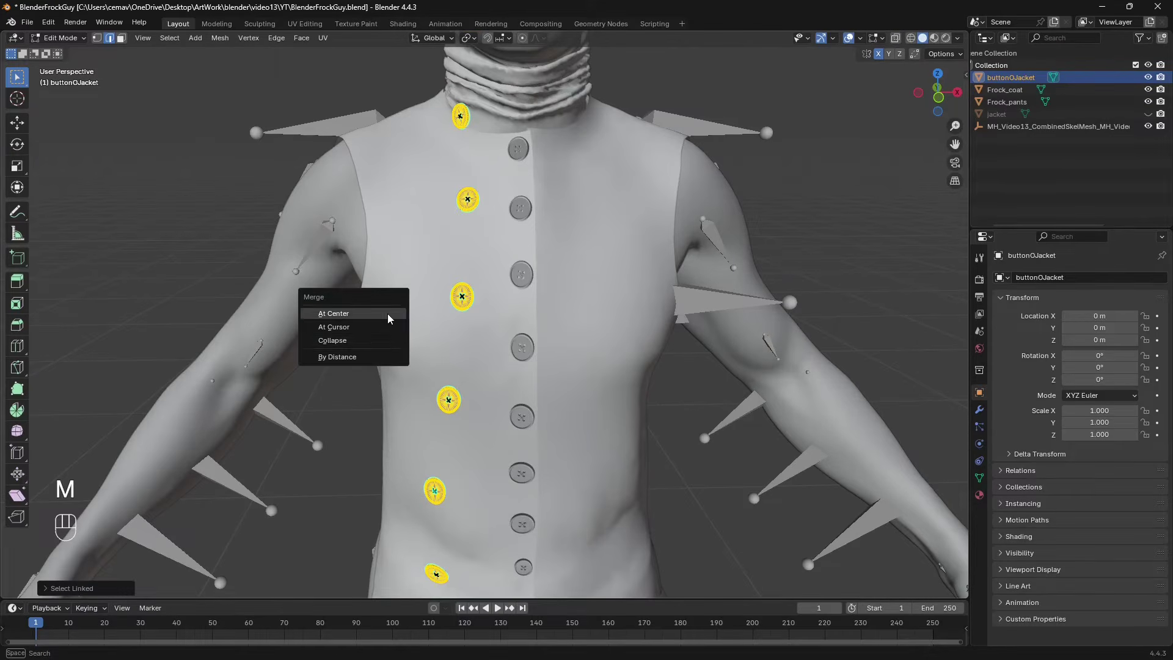
pyautogui.click(374, 356)
pyautogui.click(61, 588)
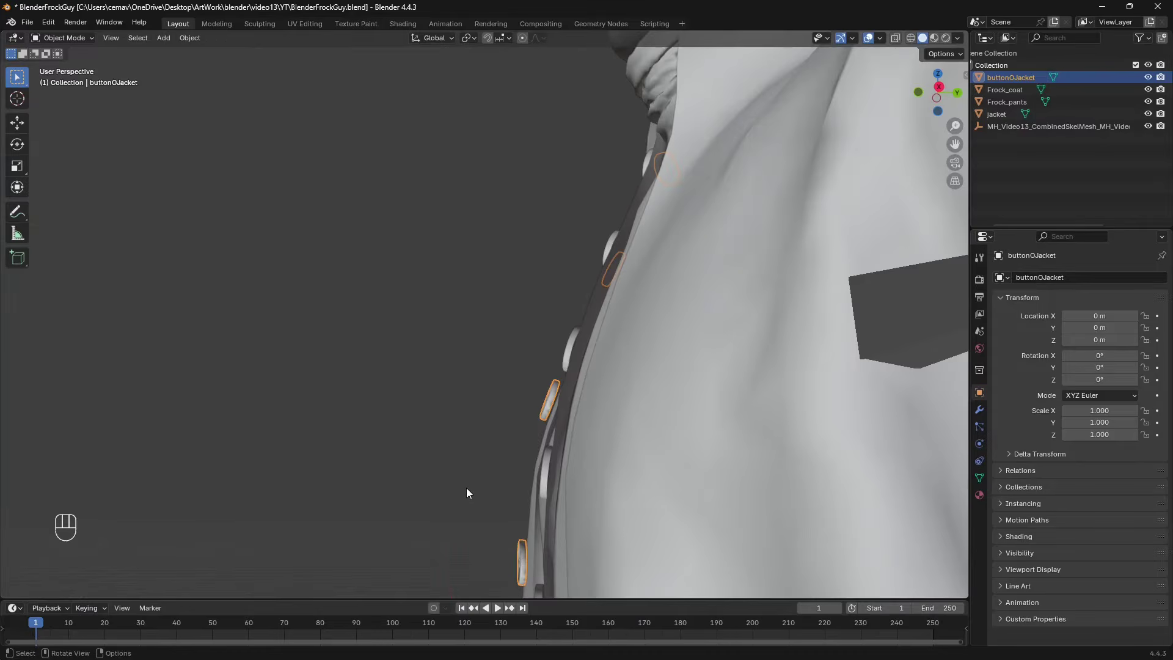
# Move the buttonOJacket object about 0.0016 m along the global Y axis towards the jacket
pyautogui.press('g')
pyautogui.press('y')
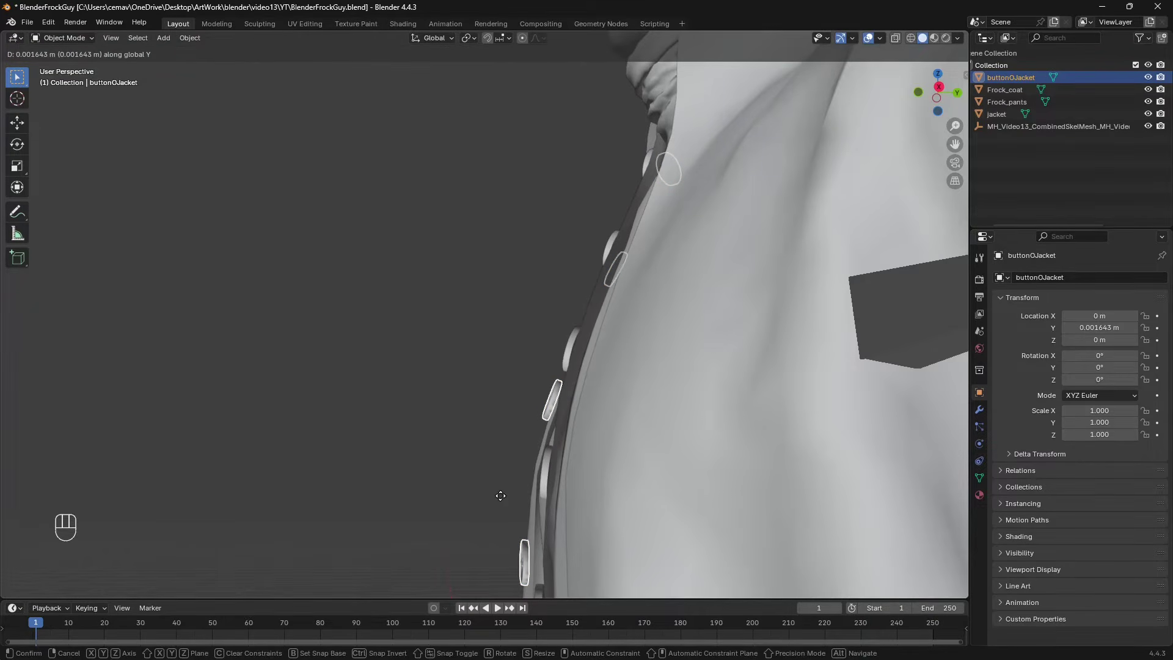
pyautogui.press('shift')
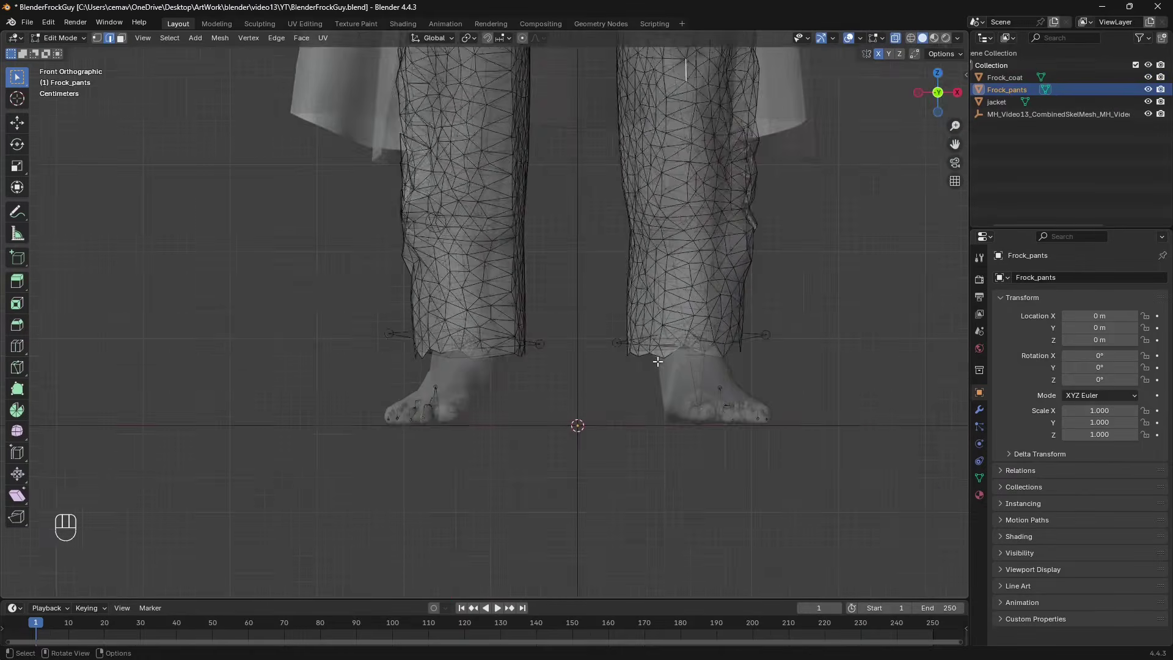
# Select the hem edge loop of the character's right trouser leg and flatten it by scaling to 0 along Z
pyautogui.scroll(4, 657, 361)
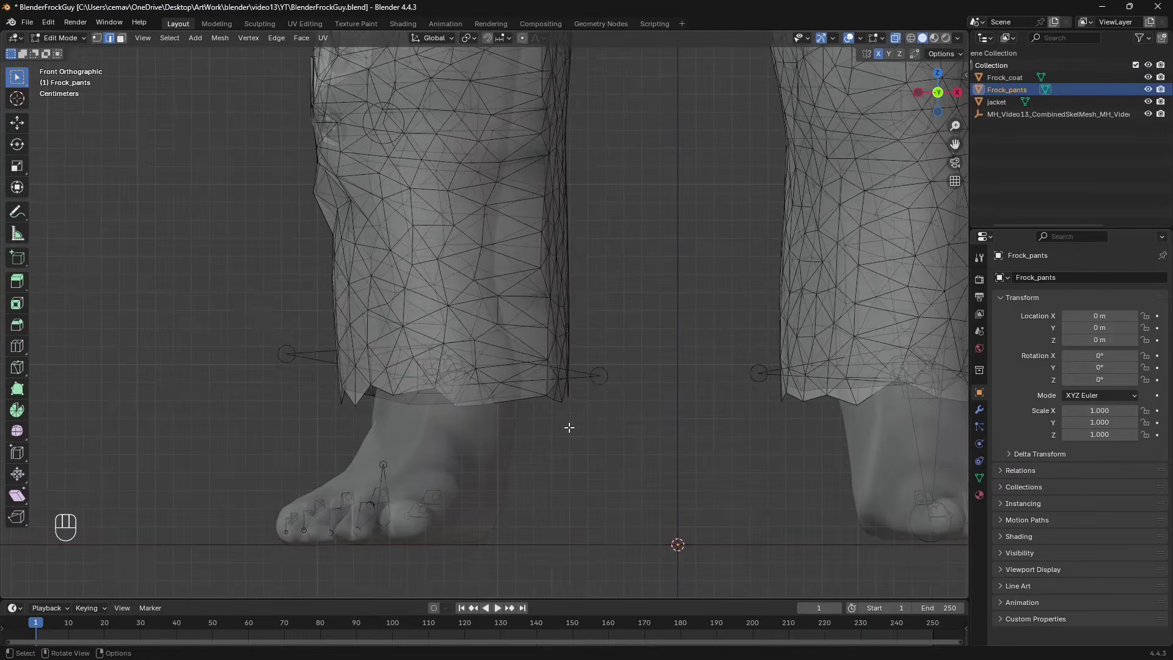
pyautogui.keyDown('alt'); pyautogui.click(525, 399); pyautogui.keyUp('alt')
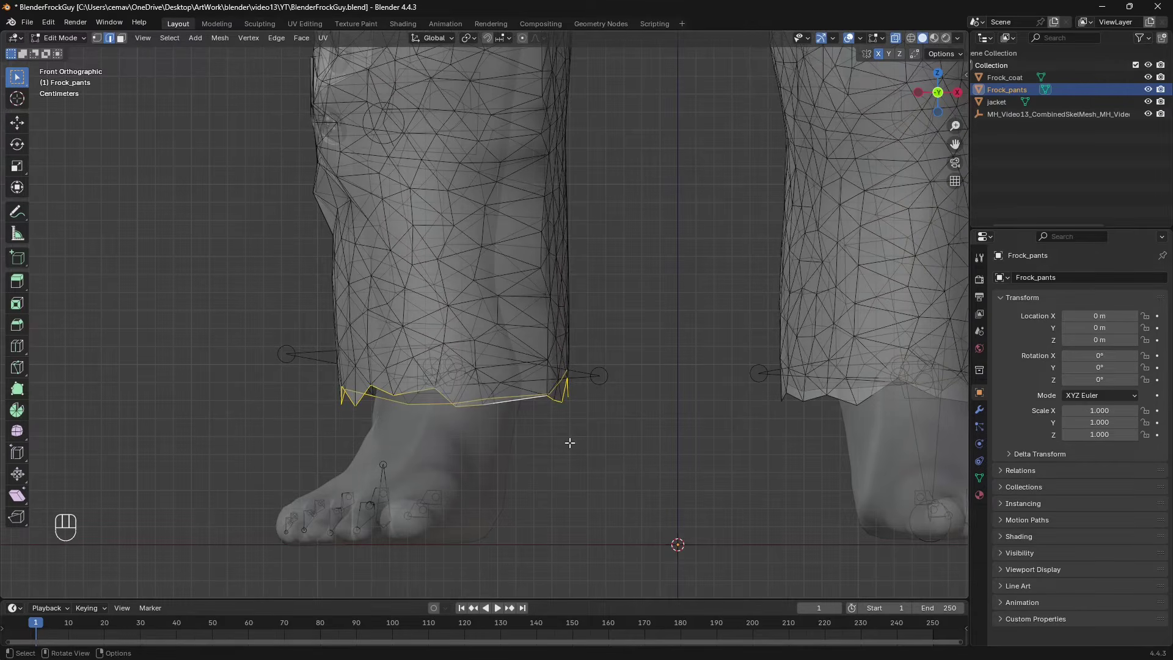
pyautogui.press('s')
pyautogui.press('z')
pyautogui.press('KP_0')
pyautogui.press('Return')
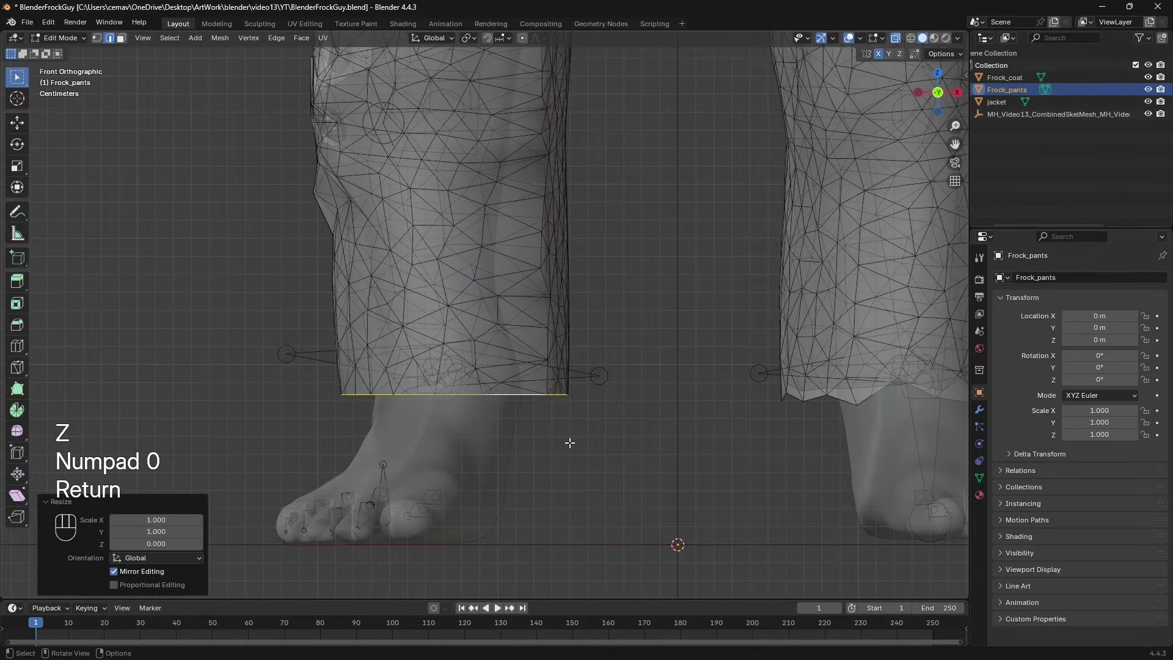
# Flatten the hem edge loop of the character's left trouser leg by scaling it to 0 along Z
pyautogui.scroll(-3, 499, 393)
pyautogui.scroll(4, 570, 411)
pyautogui.keyDown('alt'); pyautogui.click(570, 410); pyautogui.keyUp('alt')
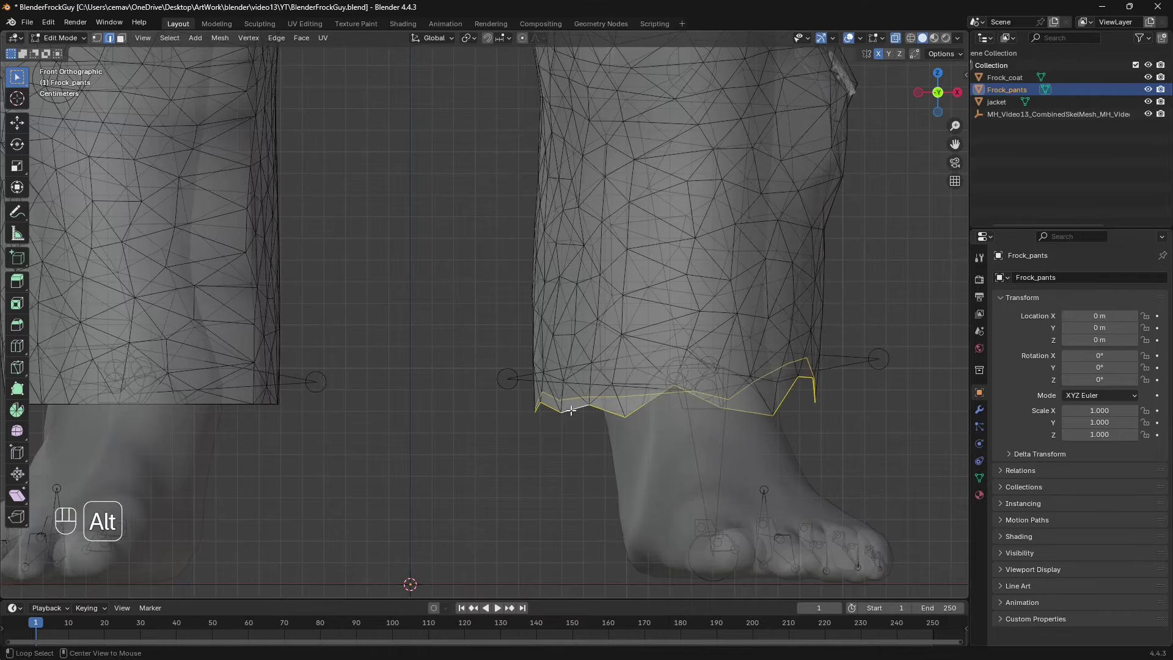
pyautogui.press('s')
pyautogui.press('z')
pyautogui.press('KP_0')
pyautogui.press('Return')
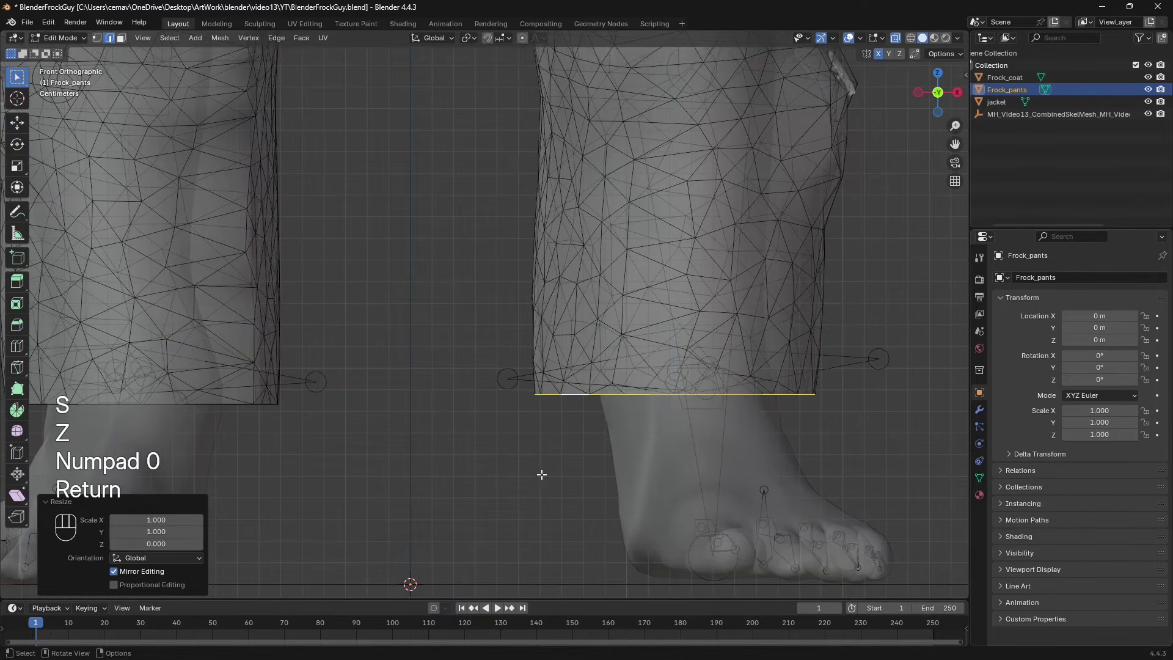
pyautogui.scroll(-3, 541, 474)
pyautogui.keyDown('shift'); pyautogui.moveTo(541, 474); pyautogui.dragTo(658, 409, button='middle'); pyautogui.keyUp('shift')
pyautogui.scroll(3, 658, 409)
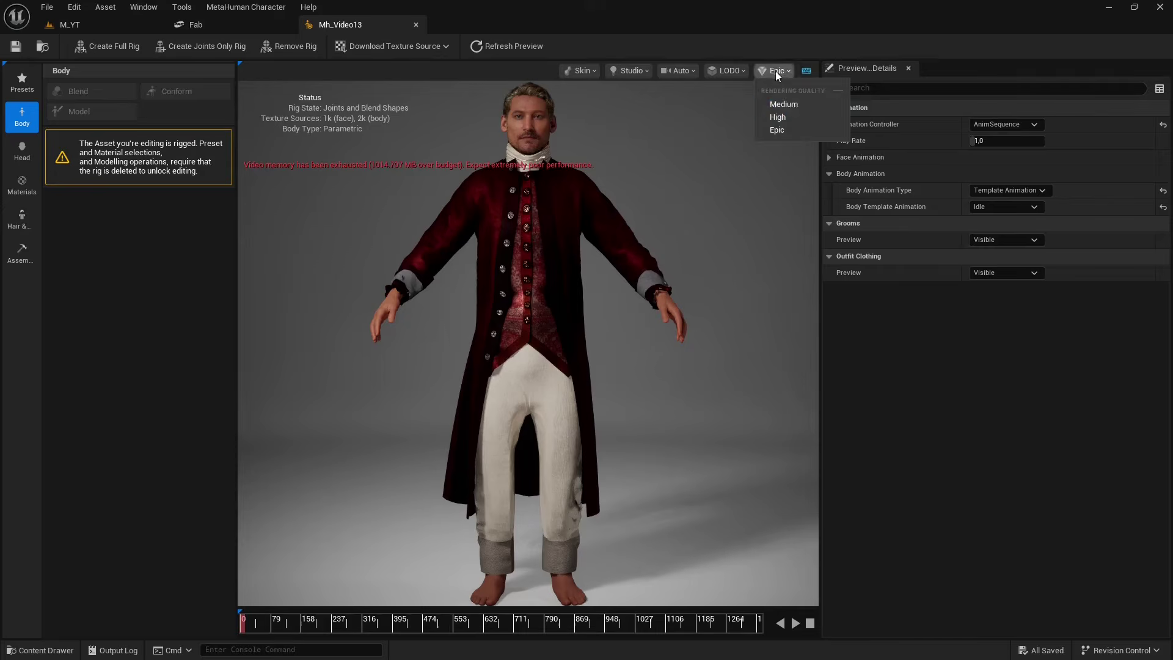
# Switch to Unreal Engine, set the MetaHuman preview's rendering quality to High and play the idle body animation
pyautogui.click(786, 117)
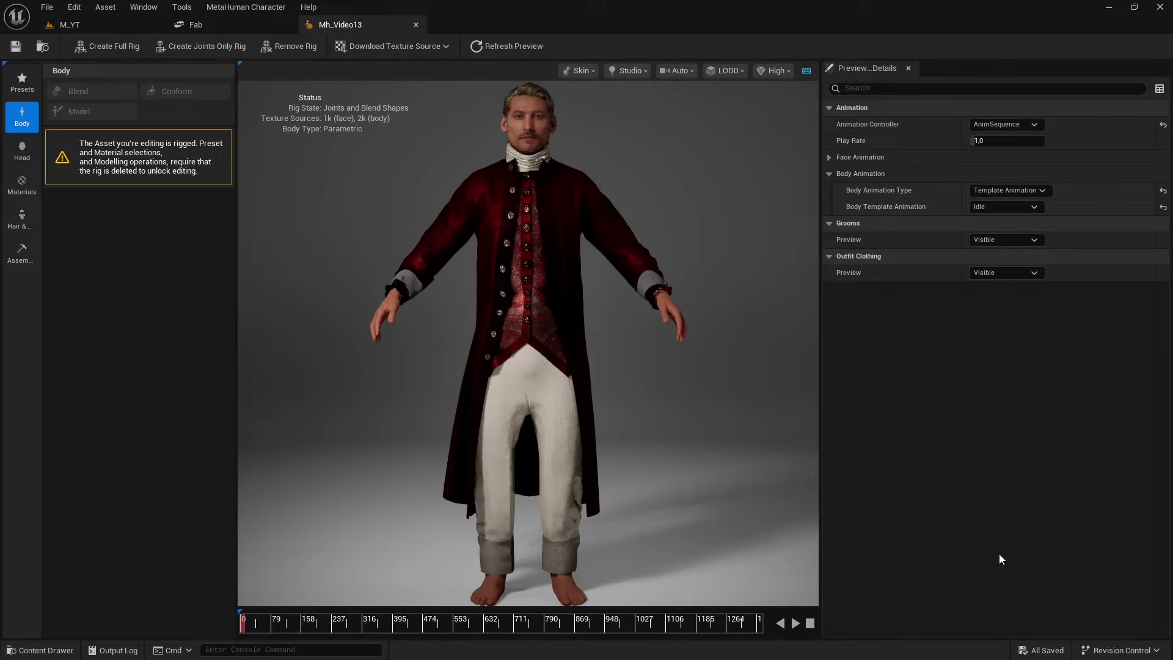
pyautogui.click(795, 623)
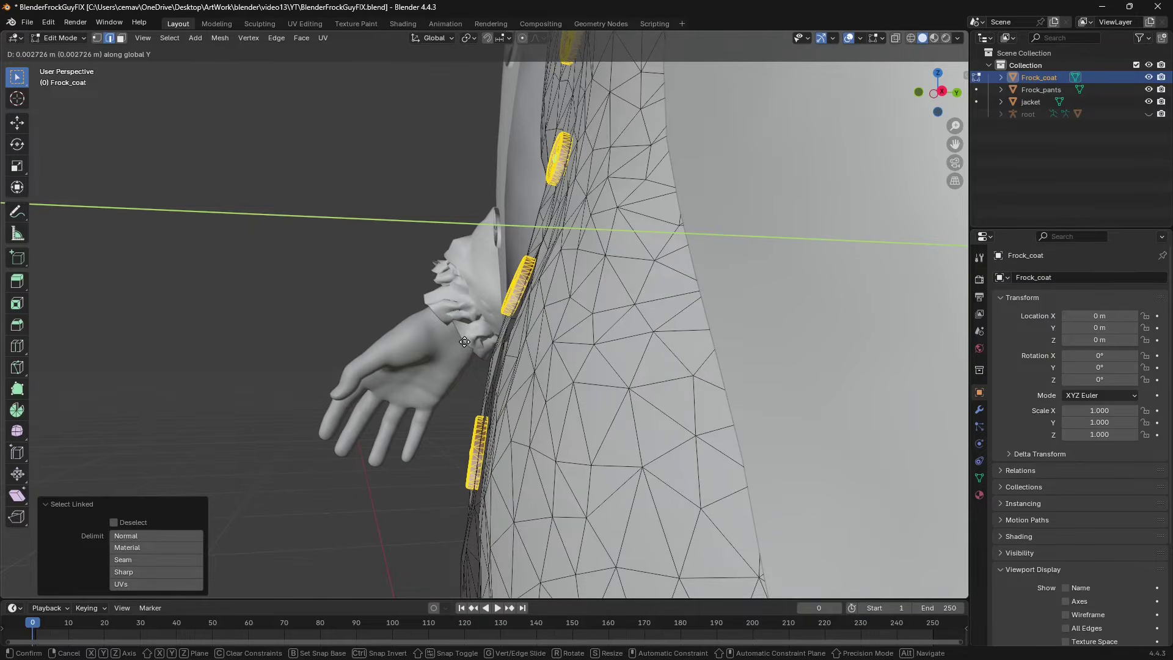
# Back in Blender, move the selected Frock_coat buttons about 0.0027 m along the global Y axis
pyautogui.click(464, 342)
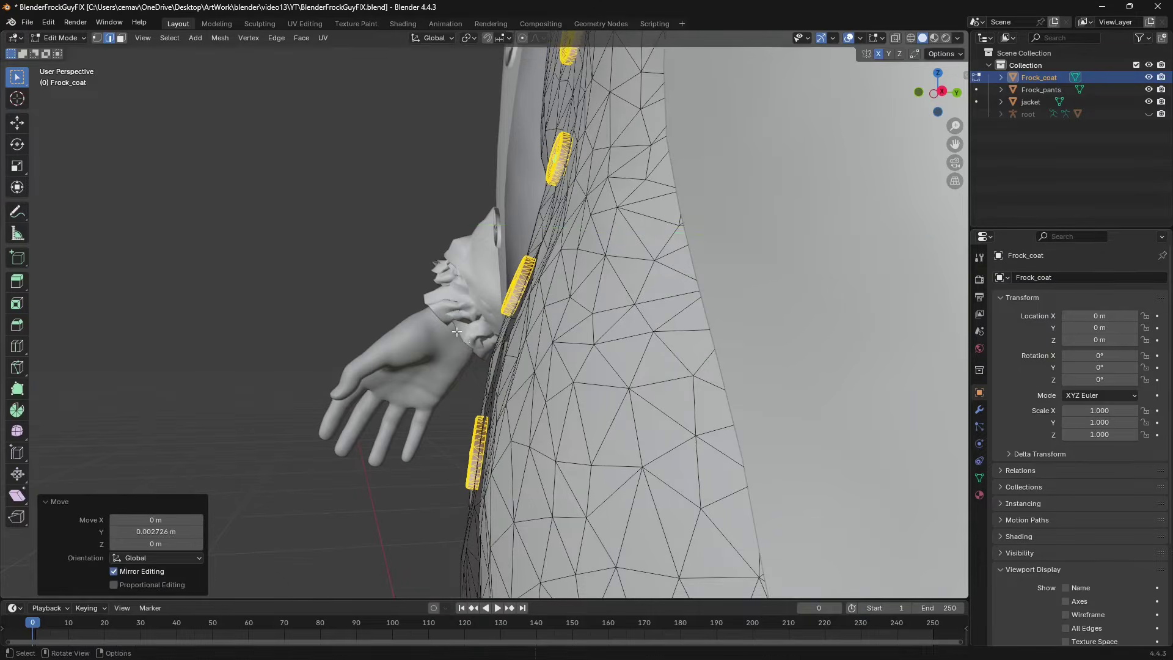
pyautogui.moveTo(441, 409); pyautogui.dragTo(604, 470)
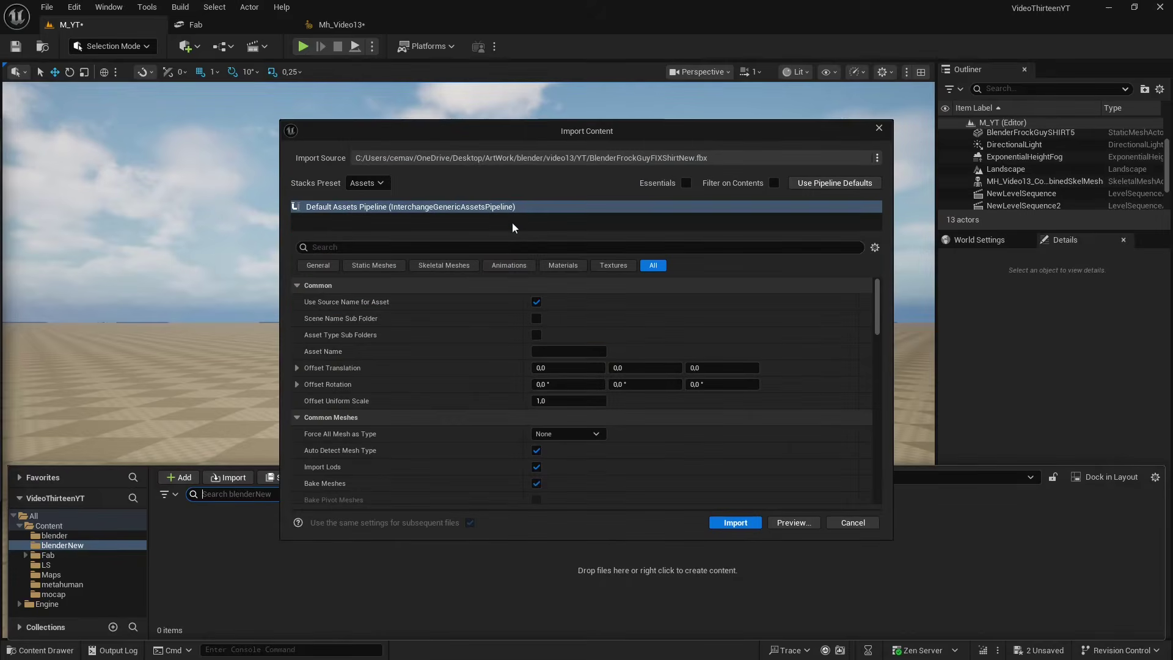
# In Unreal Engine, review the common, skeletal and static mesh import options for BlenderFrockGuyFIXShirtNew.fbx
pyautogui.scroll(-10, 499, 345)
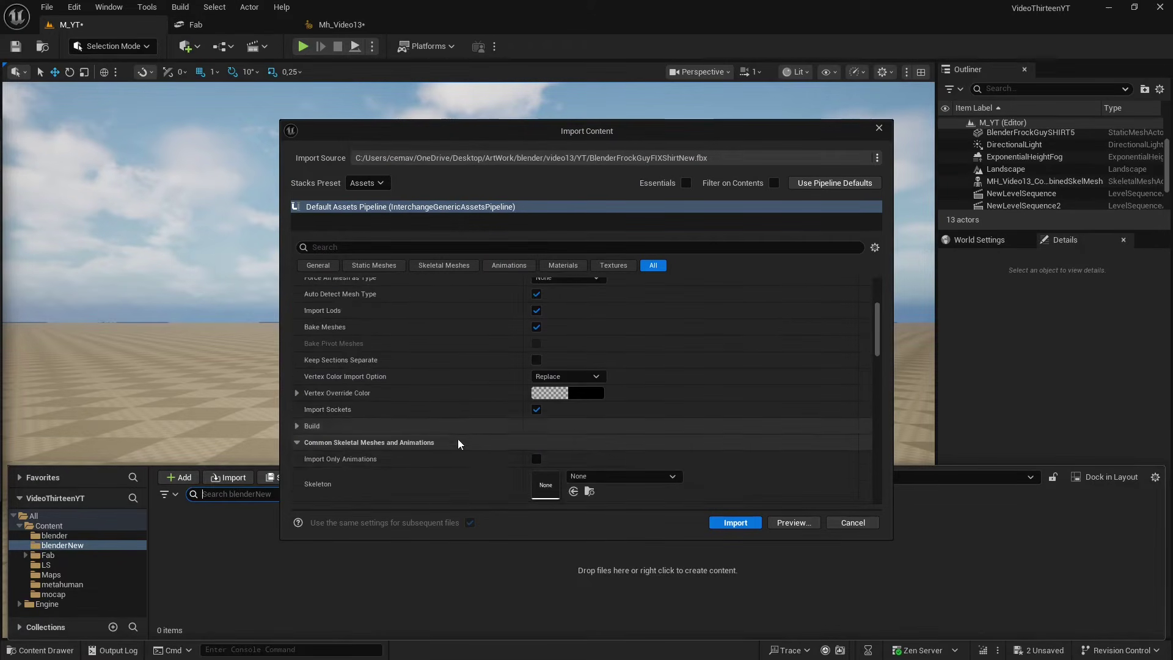
pyautogui.scroll(-12, 444, 452)
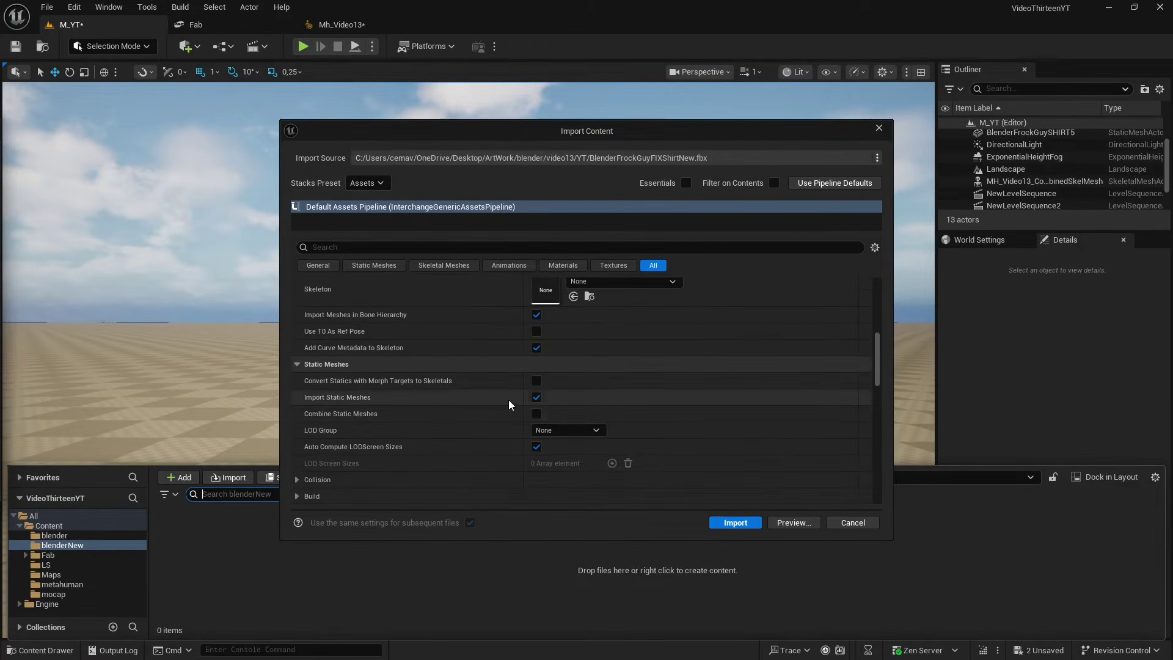
pyautogui.scroll(-5, 482, 452)
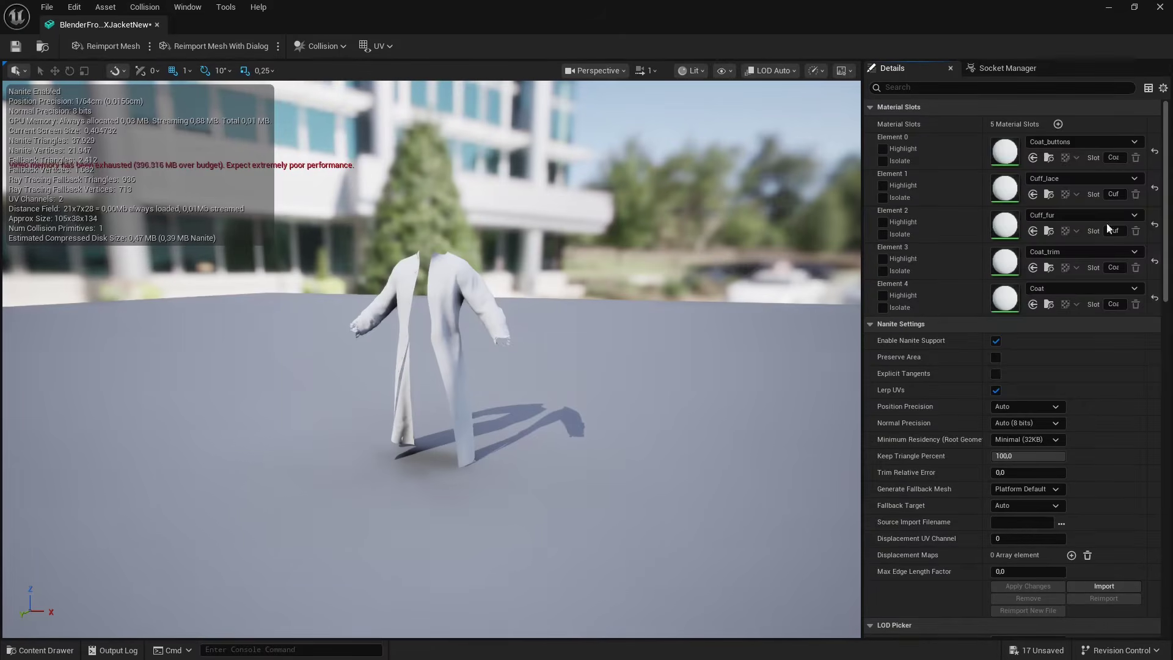
# Assign the textured Coat_buttons, Cuff_lace and Cuff_fur materials to elements 0, 1 and 2 of the BlenderFrockGuyFIXJacketNew static mesh
pyautogui.click(1082, 142)
pyautogui.scroll(1, 1108, 269)
pyautogui.click(1107, 266)
pyautogui.click(1073, 181)
pyautogui.scroll(1, 1066, 301)
pyautogui.click(1065, 301)
pyautogui.click(1071, 216)
pyautogui.scroll(1, 1069, 349)
pyautogui.click(1068, 340)
# Assign the textured Coat_trim and Coat materials to elements 3 and 4 of the jacket static mesh
pyautogui.click(1082, 252)
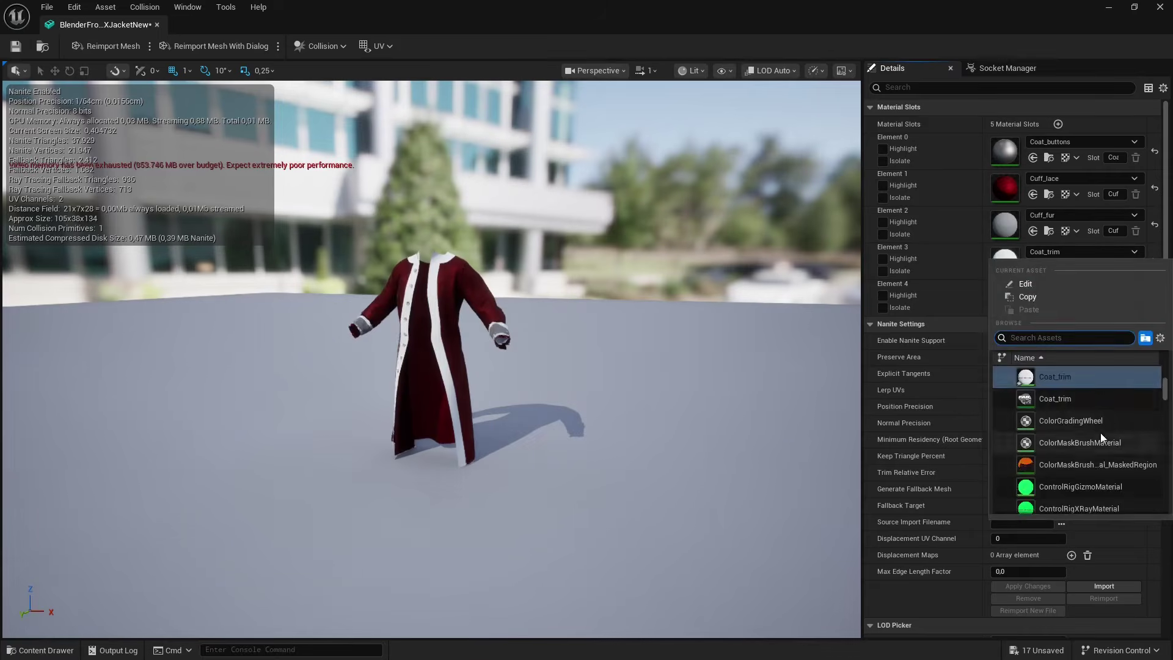
pyautogui.scroll(1, 1101, 433)
pyautogui.click(1075, 379)
pyautogui.click(1082, 289)
pyautogui.click(1069, 437)
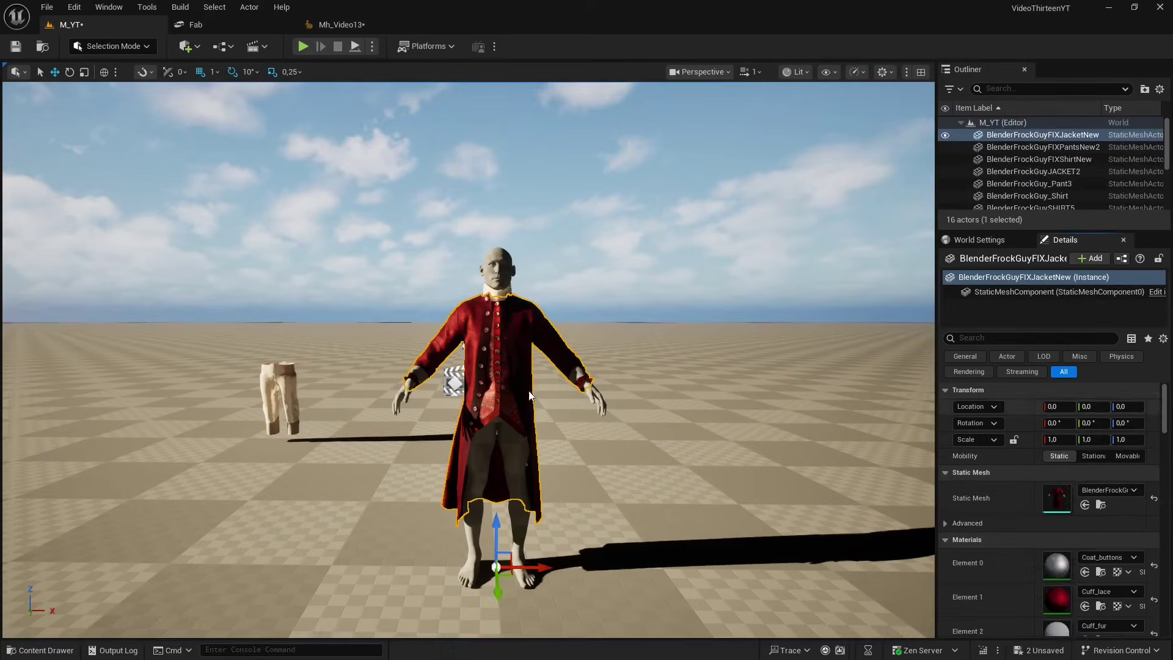
# Reset the location of the BlenderFrockGuyFIXPantsNew2 trousers in the M_YT level to the origin, then deselect them
pyautogui.click(299, 396)
pyautogui.click(298, 396)
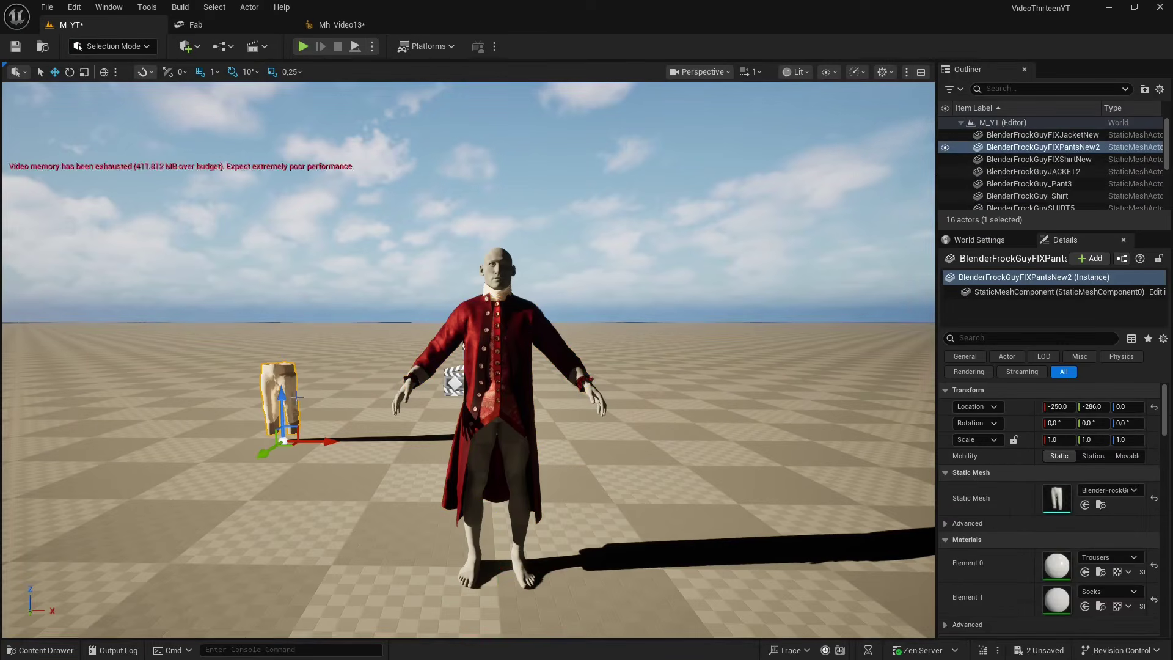
pyautogui.click(1155, 408)
pyautogui.click(607, 265)
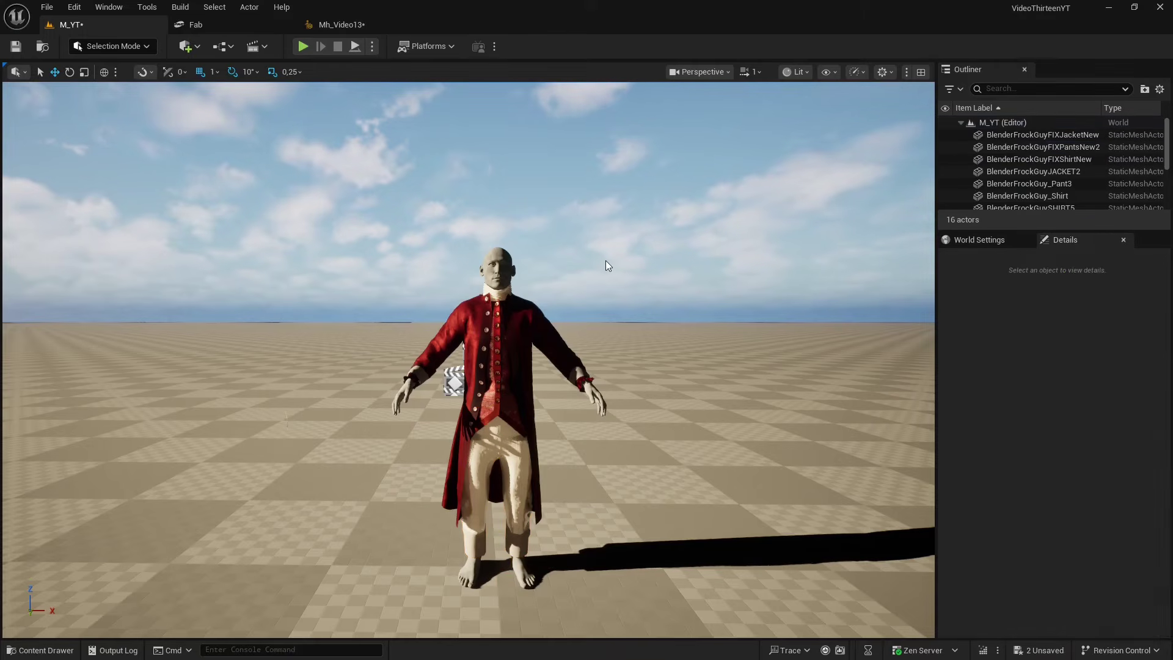
# Convert the BlenderFrockGuyFIXJacketNew static mesh to a skeletal mesh, using the existing MH_Video13 combined skeletal mesh for the skeleton
pyautogui.moveTo(578, 221)
pyautogui.mouseDown(button='right')
pyautogui.moveTo(528, 194)
pyautogui.moveTo(546, 173)
pyautogui.moveTo(573, 218)
pyautogui.mouseUp(button='right')
pyautogui.hotkey('ctrl', 'space')
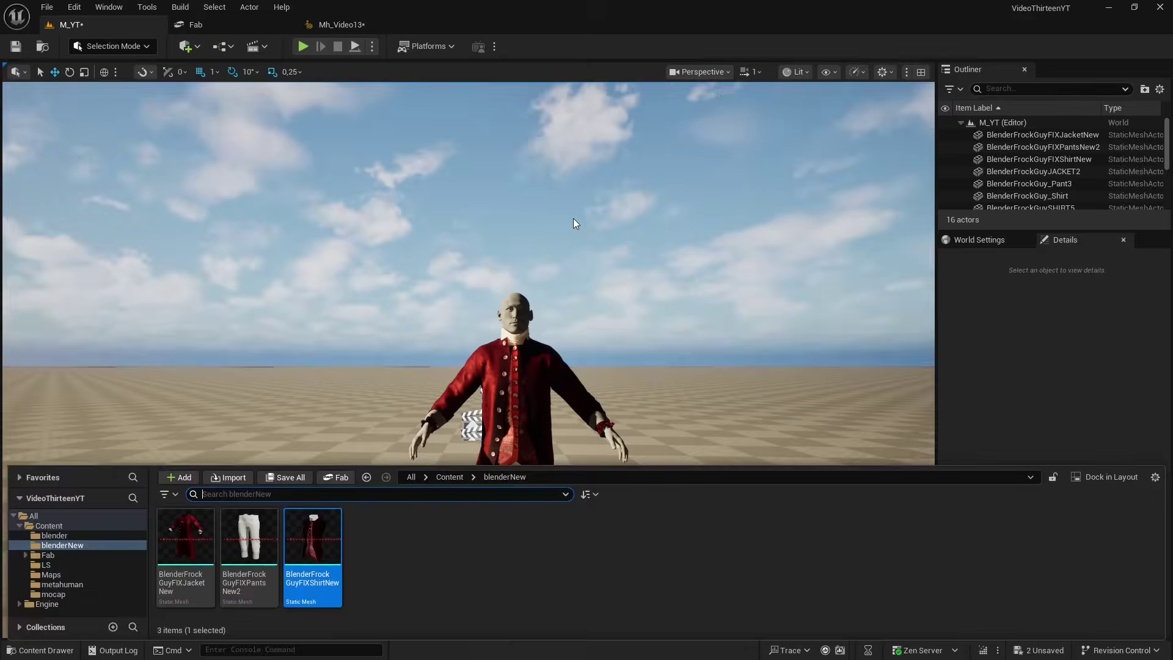
pyautogui.click(419, 577)
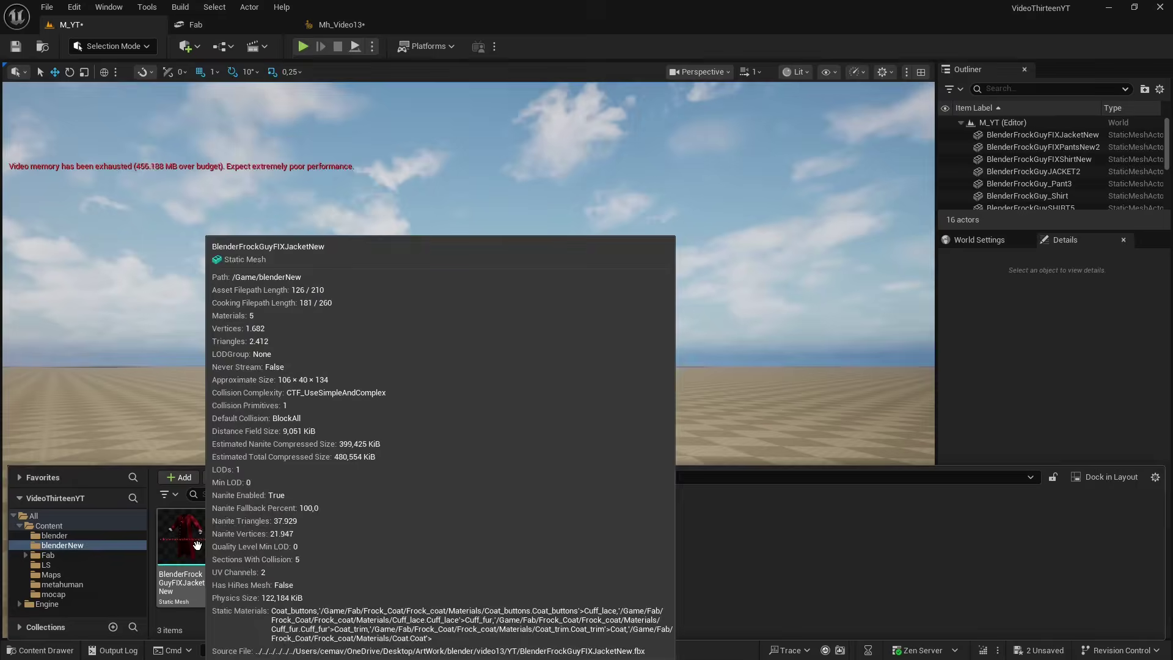
pyautogui.rightClick(199, 545)
pyautogui.click(259, 103)
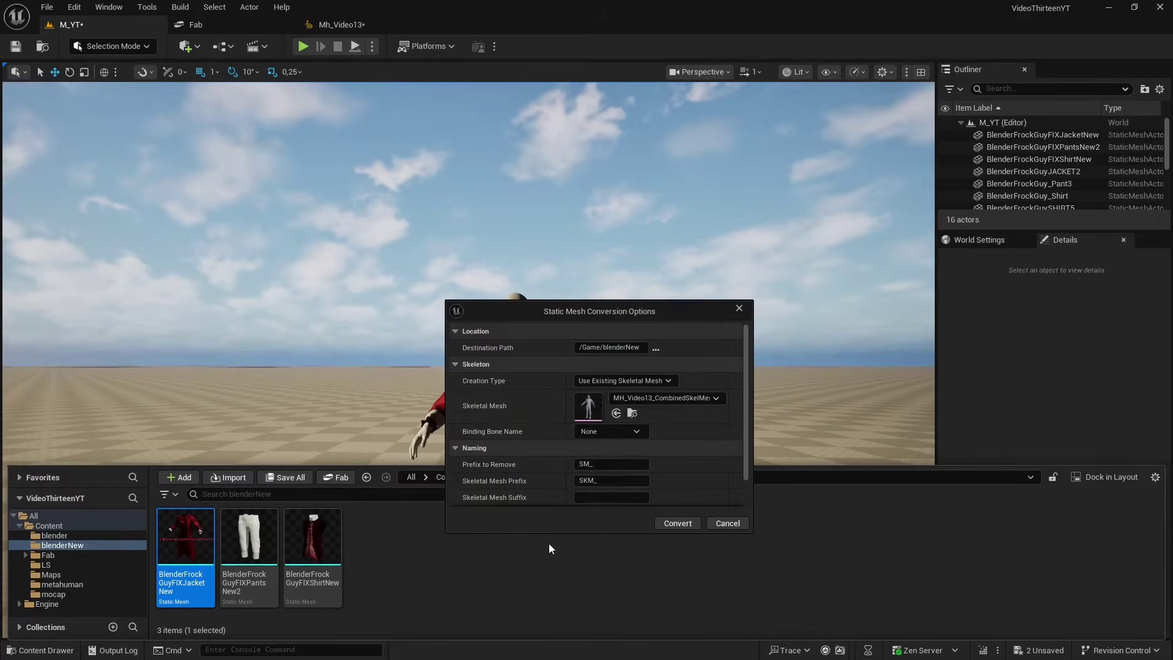
pyautogui.click(652, 381)
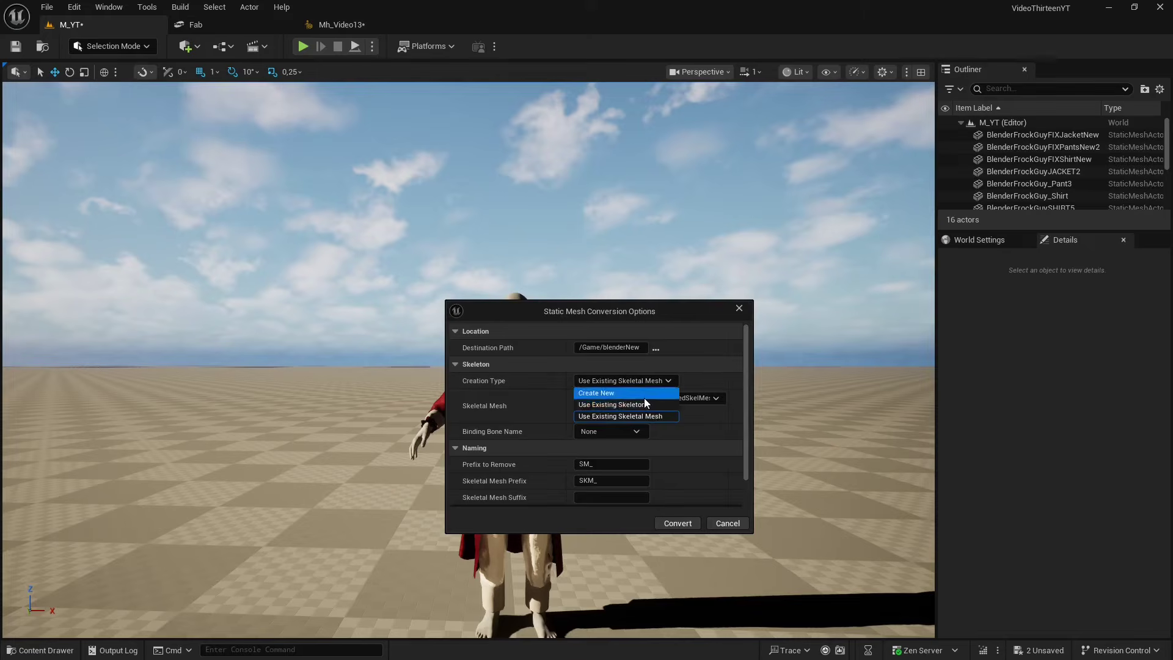
pyautogui.click(650, 414)
pyautogui.click(677, 523)
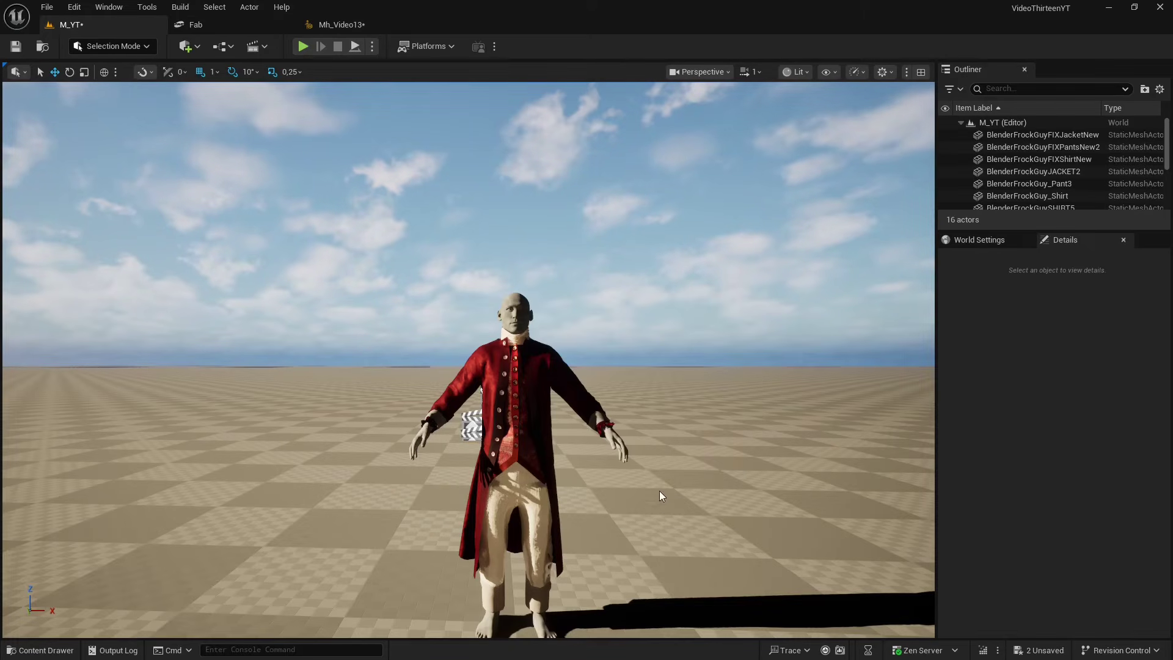
# Open the SKM_BlenderFrockGuyFIXJacketNew skeletal mesh, test-rotate its upperarm_l bone and undo the rotation
pyautogui.click(453, 567)
pyautogui.doubleClick(376, 534)
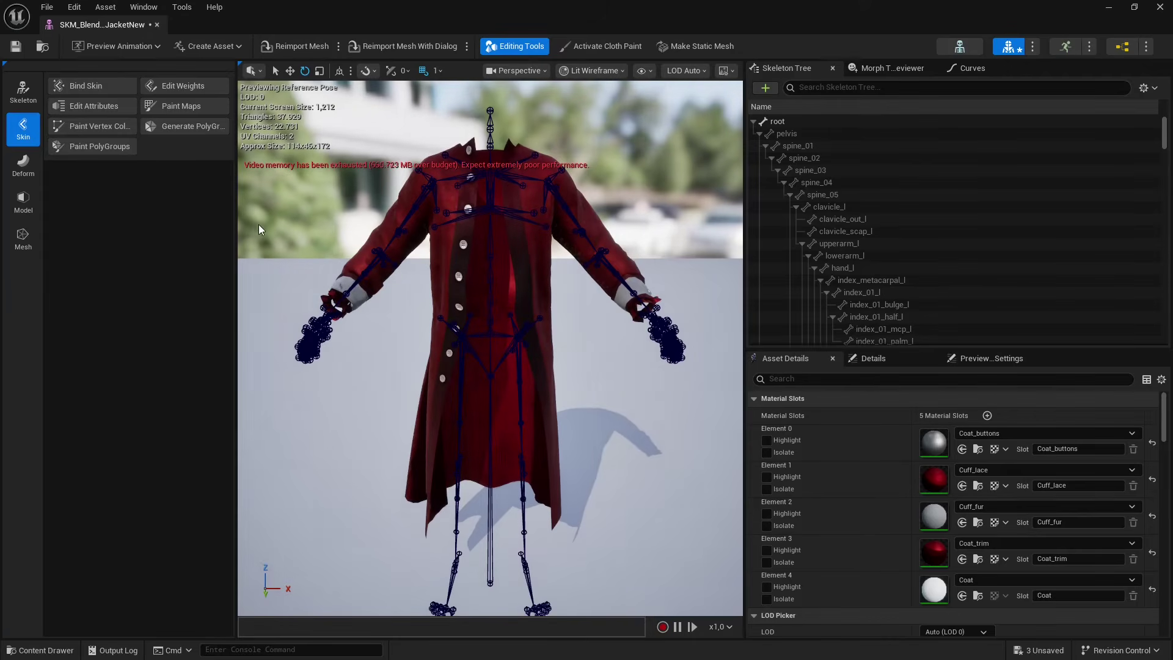
pyautogui.click(567, 209)
pyautogui.moveTo(557, 244); pyautogui.dragTo(592, 242)
pyautogui.hotkey('ctrl', 'z')
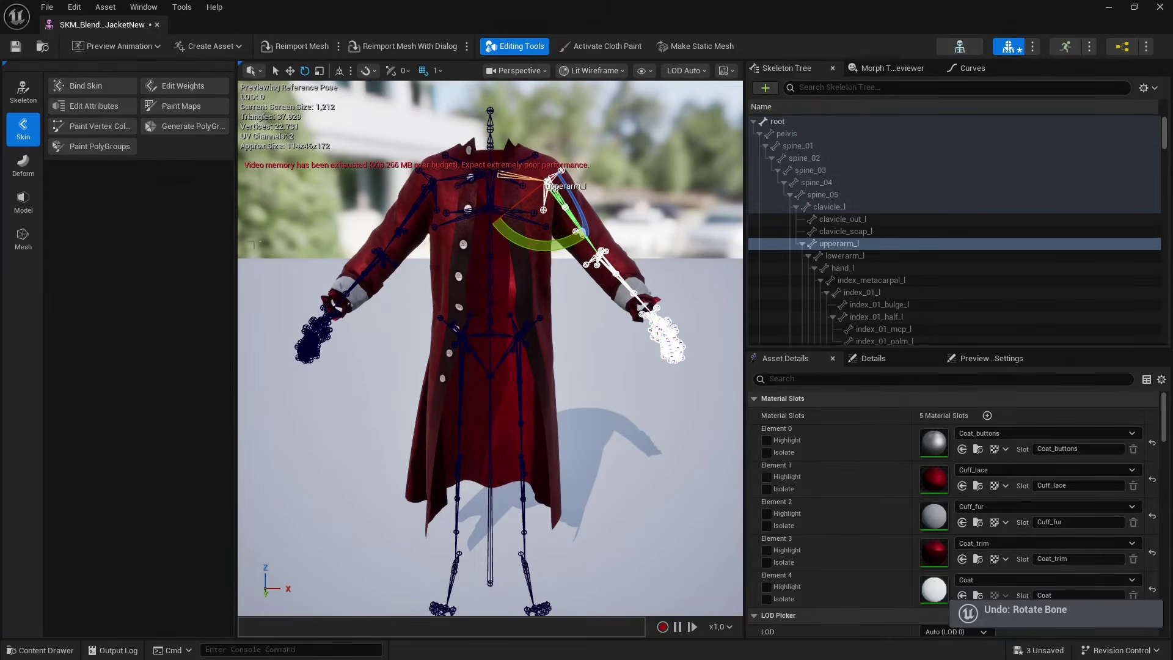
# Transfer skin weights from the MH_Video13 combined skeletal mesh to the jacket and accept the weight edit
pyautogui.click(174, 85)
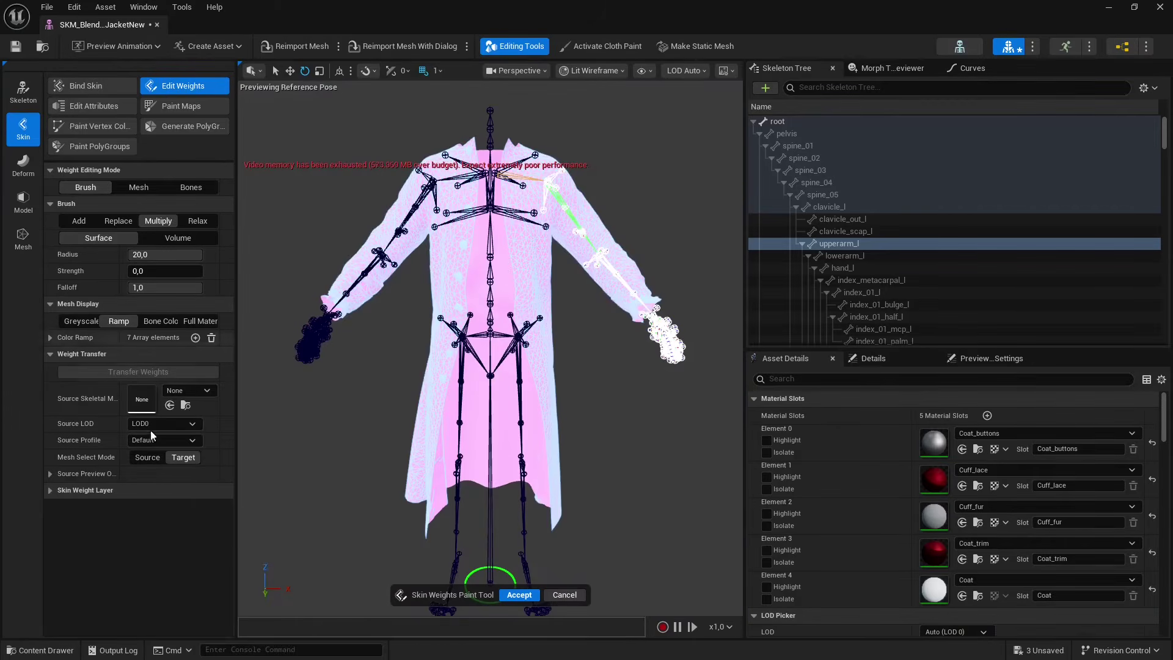
pyautogui.click(189, 390)
pyautogui.write('mh_')
pyautogui.click(249, 518)
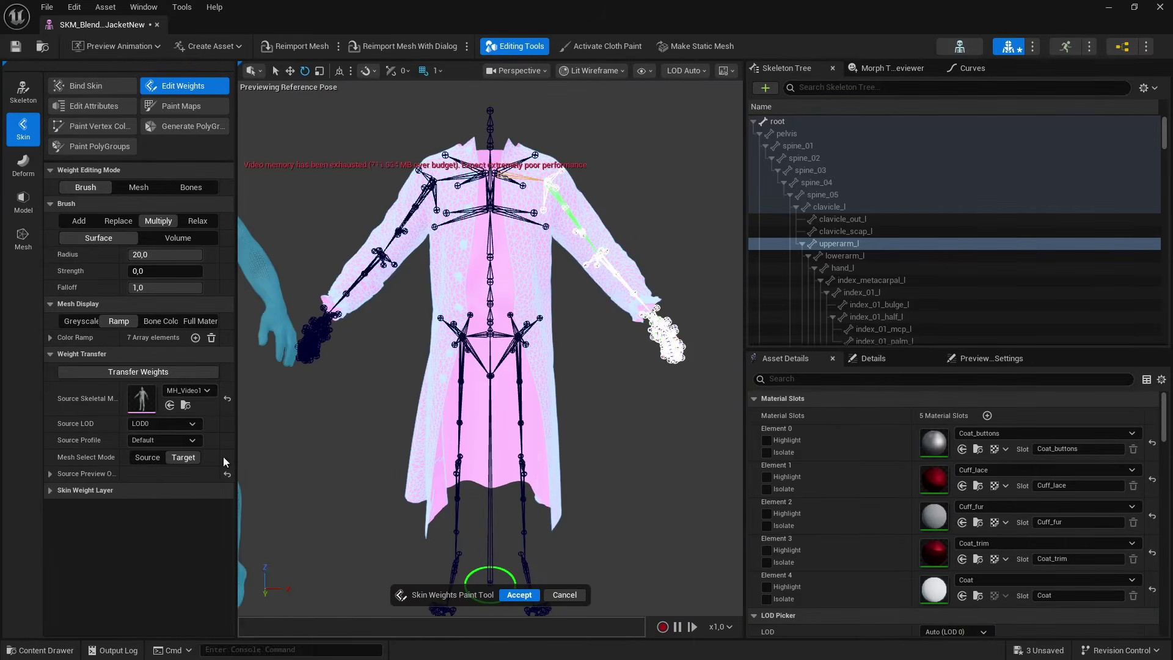
pyautogui.scroll(-4, 335, 449)
pyautogui.click(143, 372)
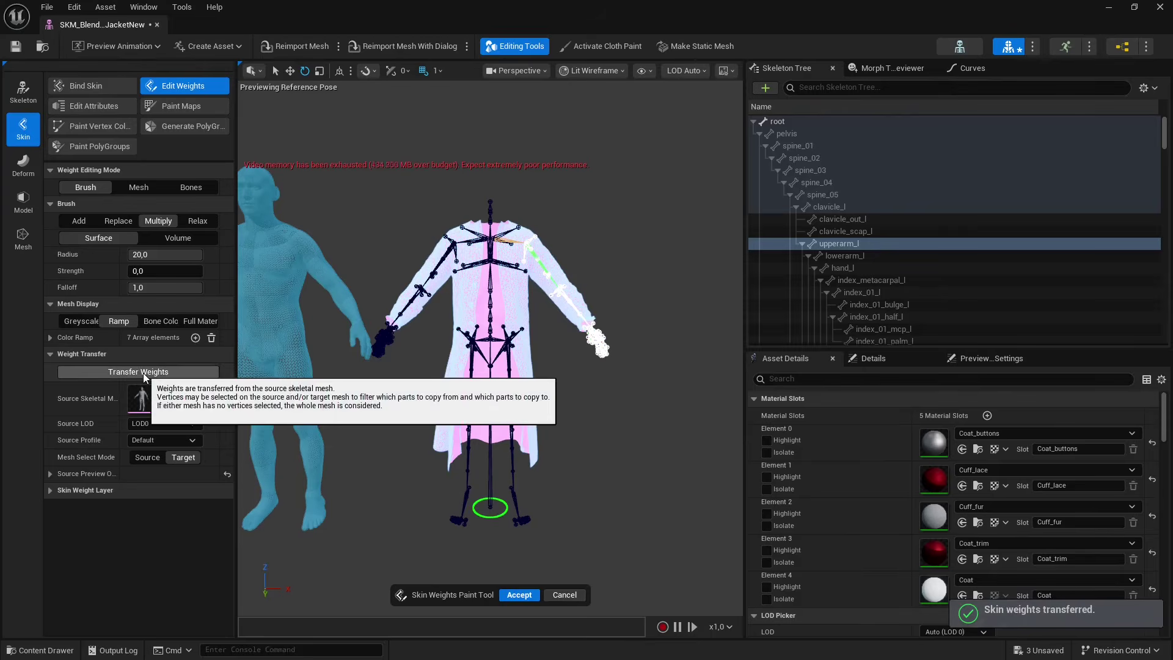
pyautogui.click(519, 595)
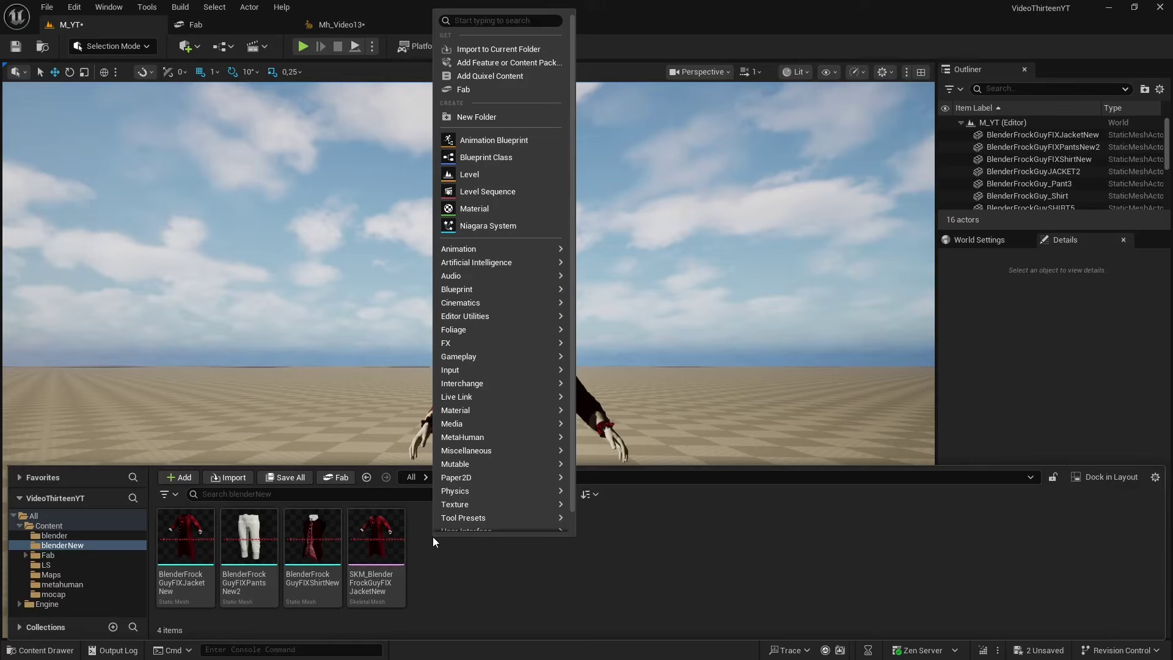
# Create a Cloth Asset named CA_JNew in the blenderNew folder
pyautogui.write('cloth')
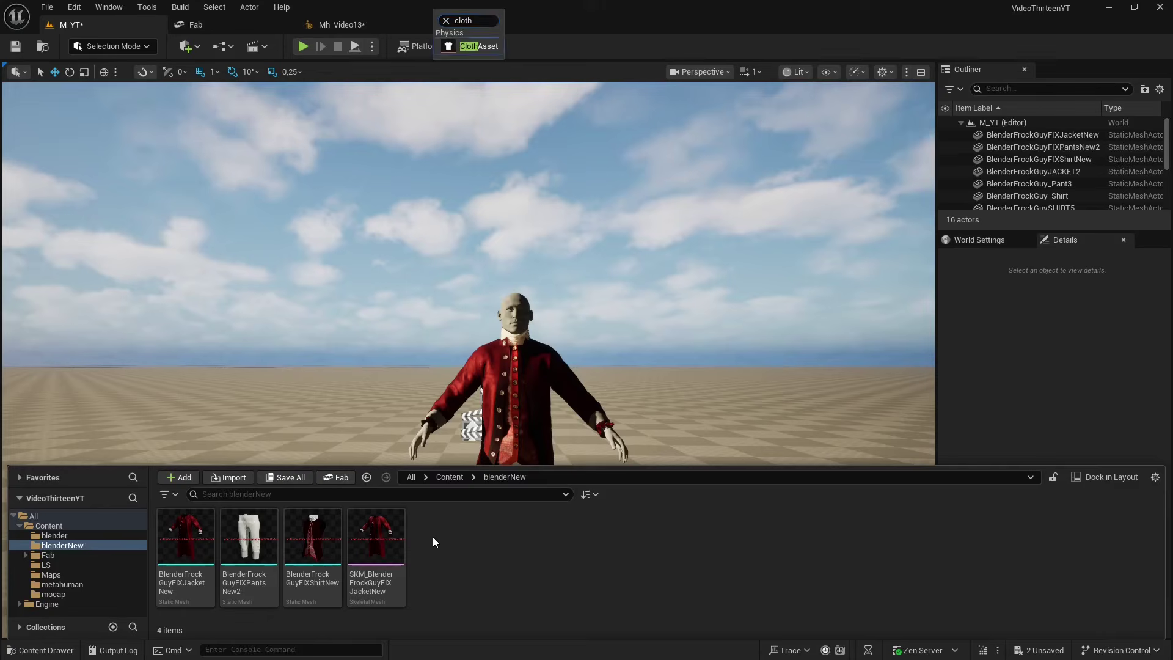
pyautogui.press('Return')
pyautogui.write('CA_JNewCha')
pyautogui.press('Return')
# Open the CA_JNew cloth asset and delete all template nodes from its Dataflow graph
pyautogui.doubleClick(398, 524)
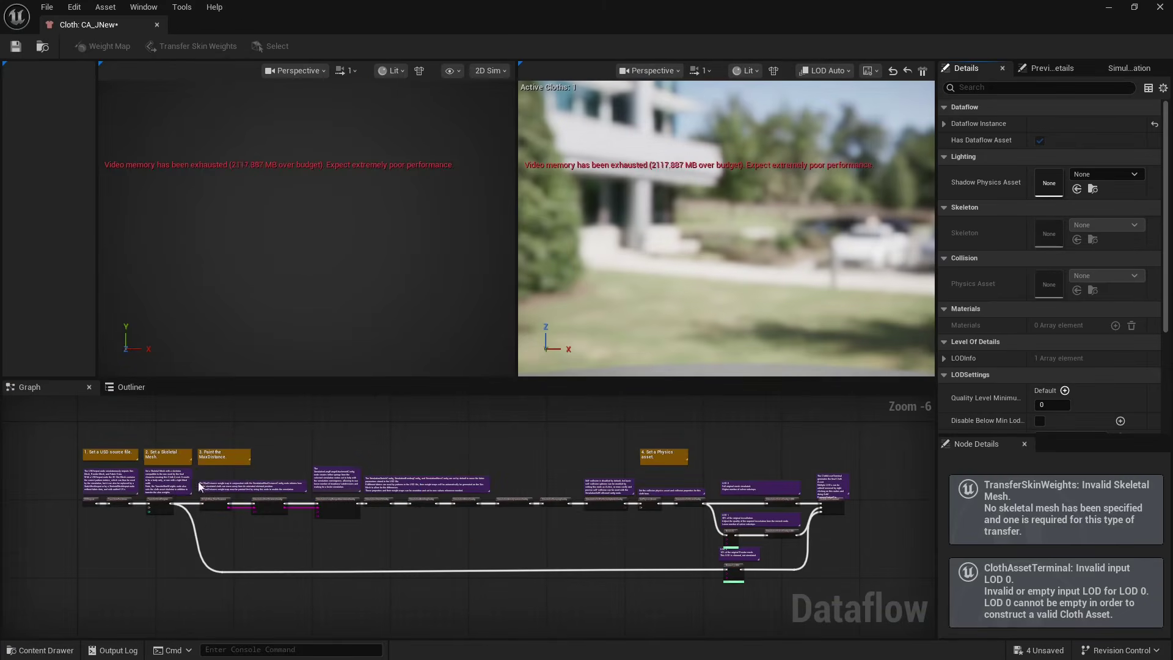
pyautogui.hotkey('ctrl', 'a')
pyautogui.press('Delete')
# Add a SkeletalMeshImport node to the empty graph and set its skeletal mesh to SKM_BlenderFrockGuyFIXJacketNew
pyautogui.rightClick(360, 490)
pyautogui.write('s')
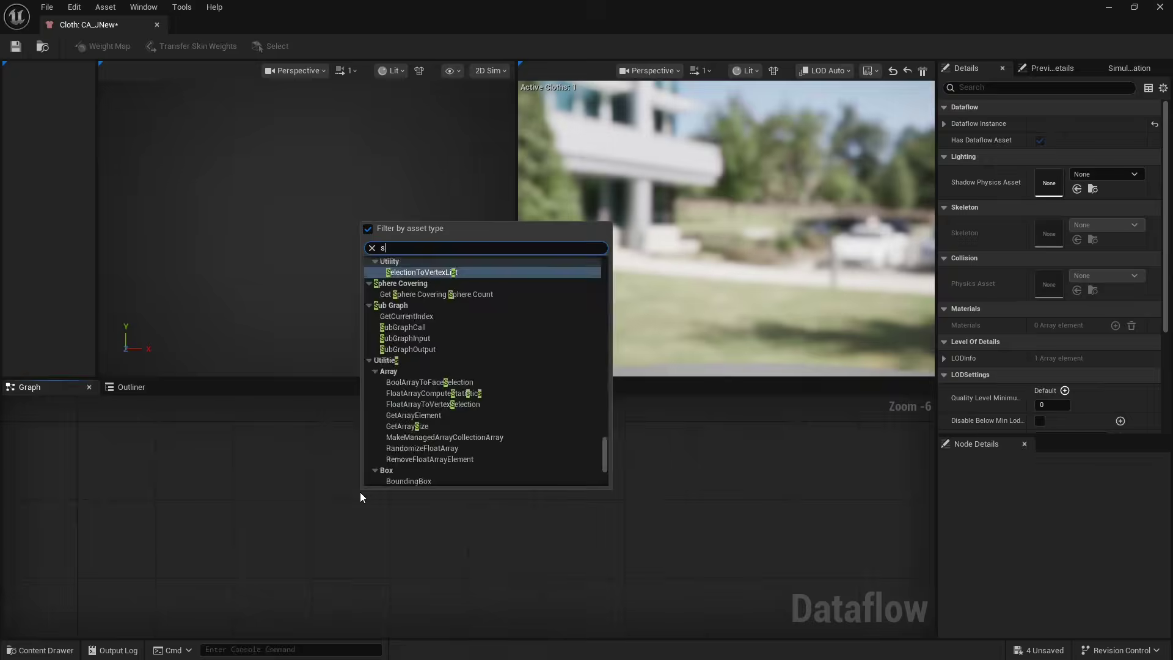
pyautogui.write('keletal')
pyautogui.press('Return')
pyautogui.press('Home')
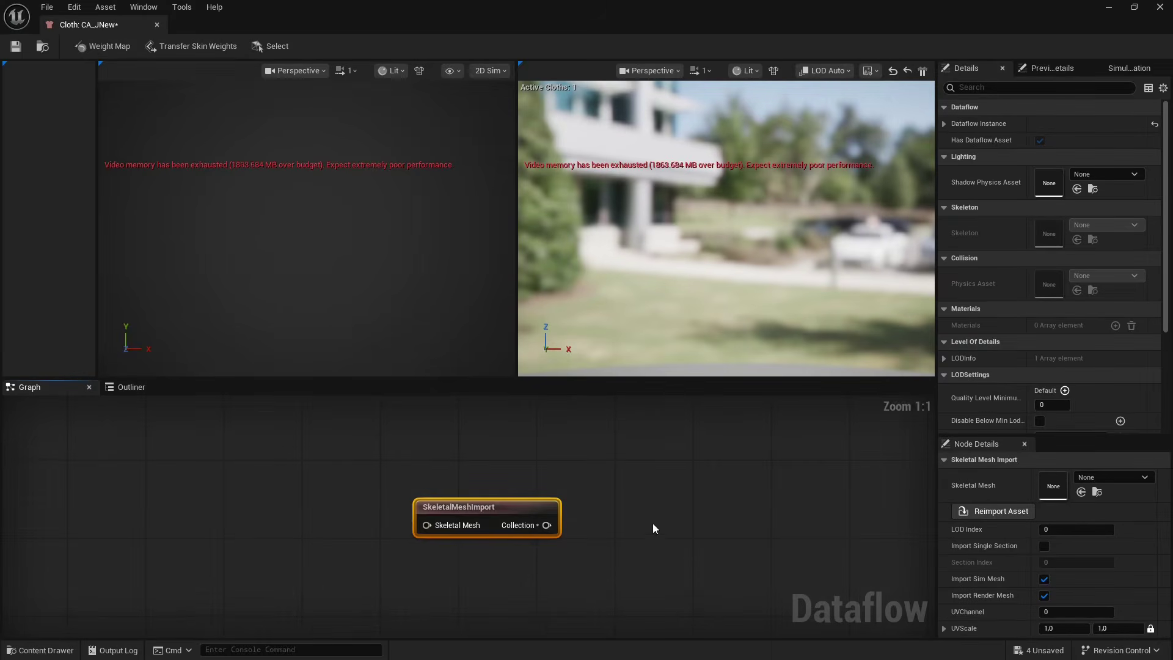
pyautogui.click(1134, 478)
pyautogui.write('ja')
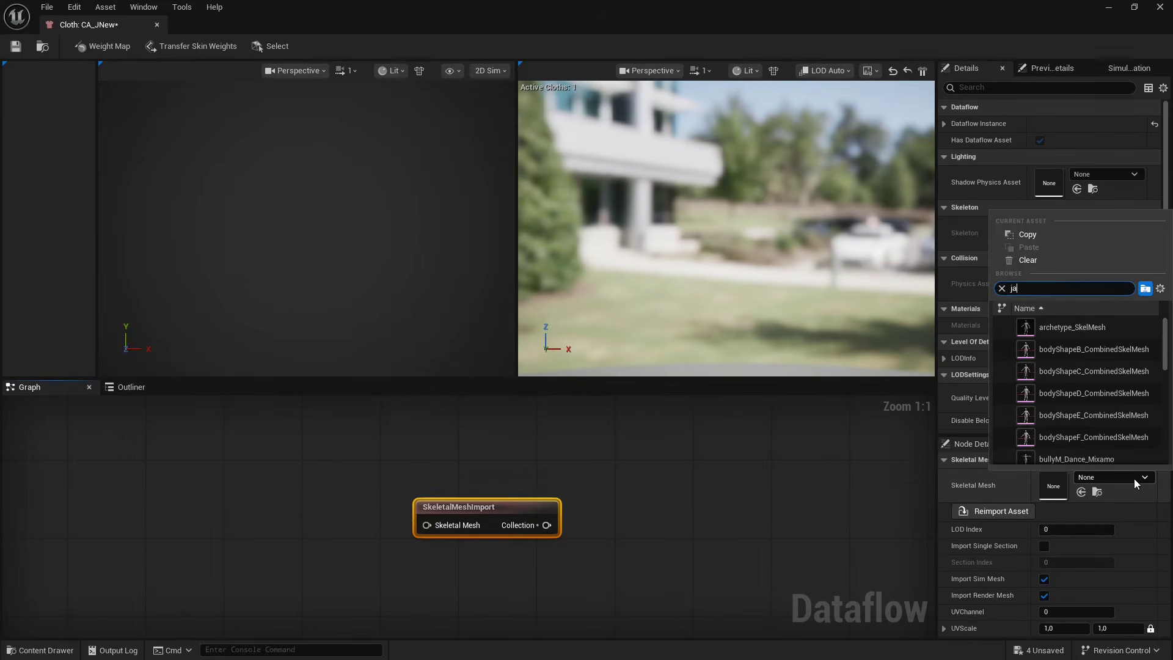
pyautogui.write('cket')
pyautogui.press('Return')
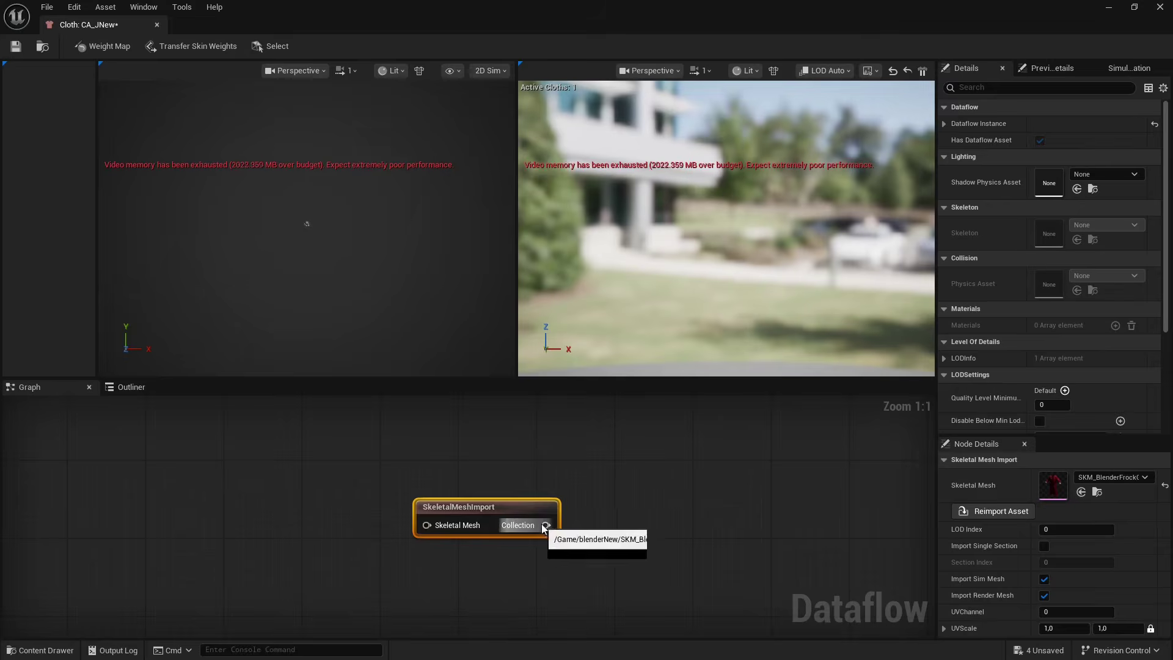
# Connect the SkeletalMeshImport node's Collection output to a new ClothAssetTerminal node
pyautogui.moveTo(543, 525); pyautogui.dragTo(614, 482)
pyautogui.write('cloth')
pyautogui.press('Return')
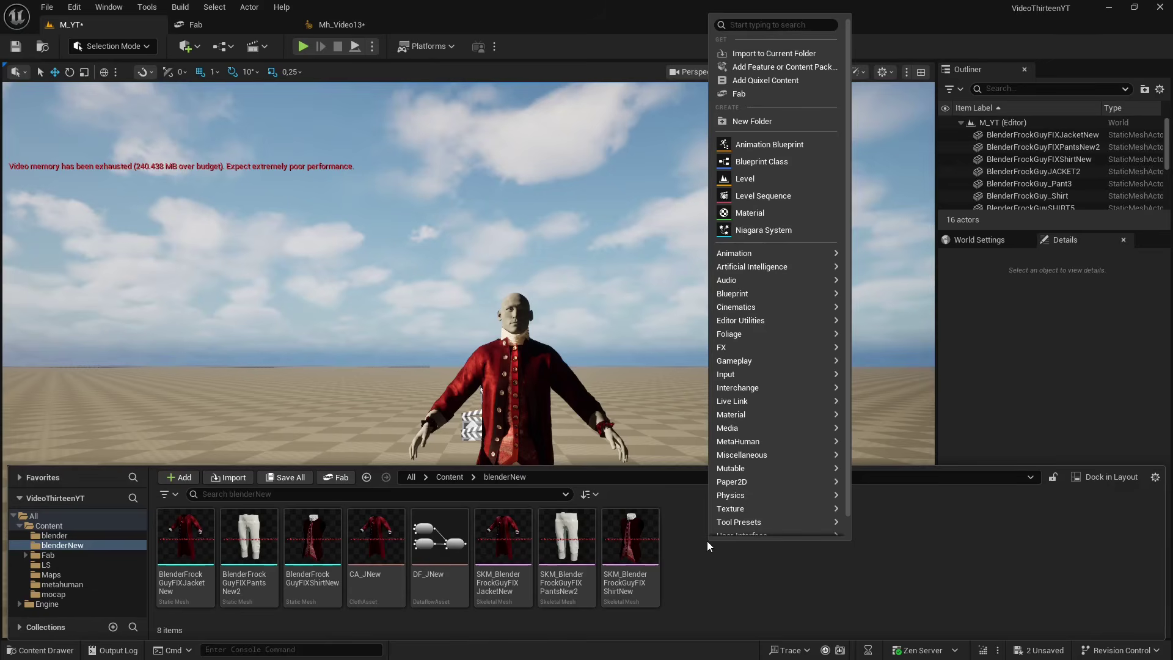
# Create an Outfit Asset named OA_JNew in the blenderNew folder using the Resizable Outfit template
pyautogui.write('outfi')
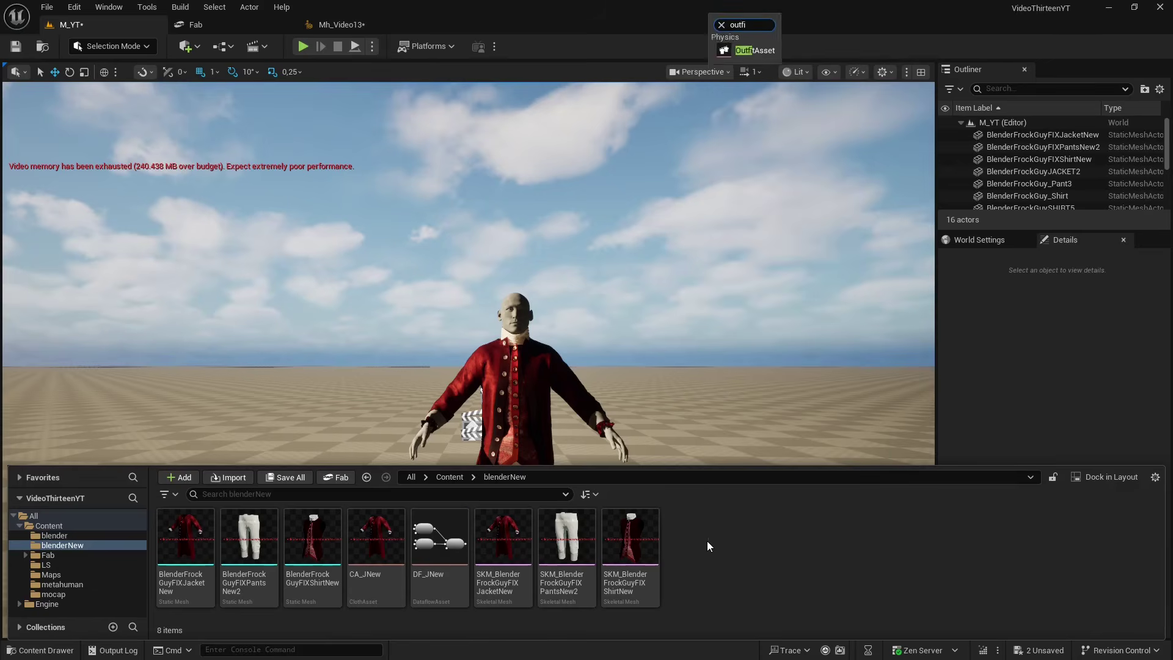
pyautogui.press('Return')
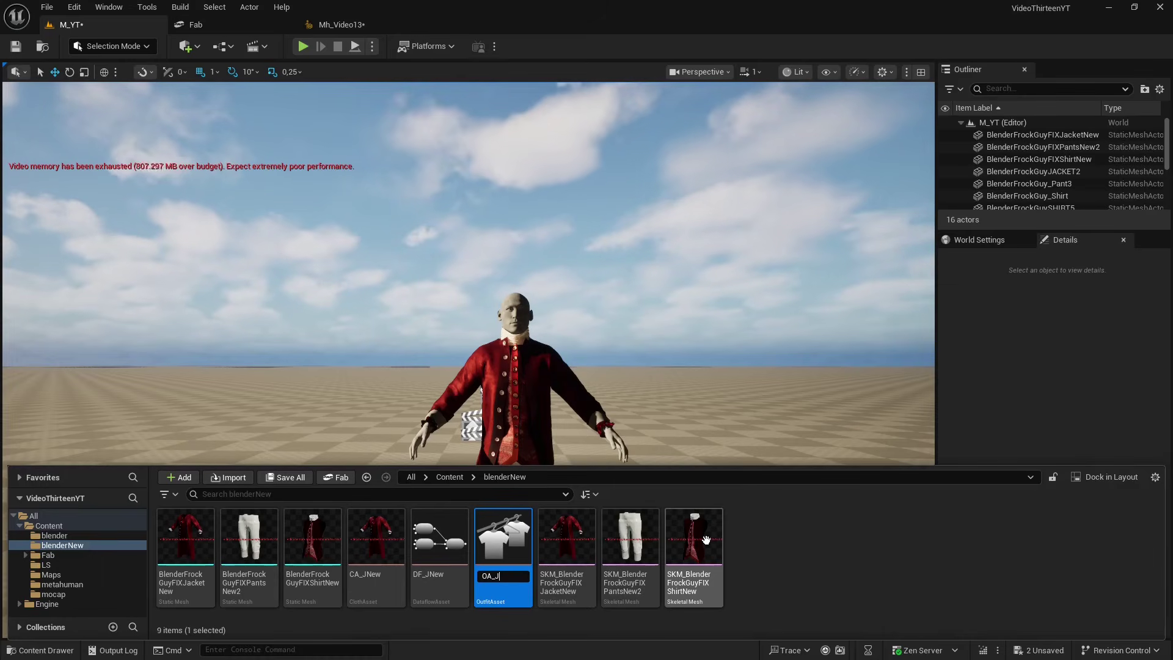
pyautogui.write('OA_JNew')
pyautogui.press('Return')
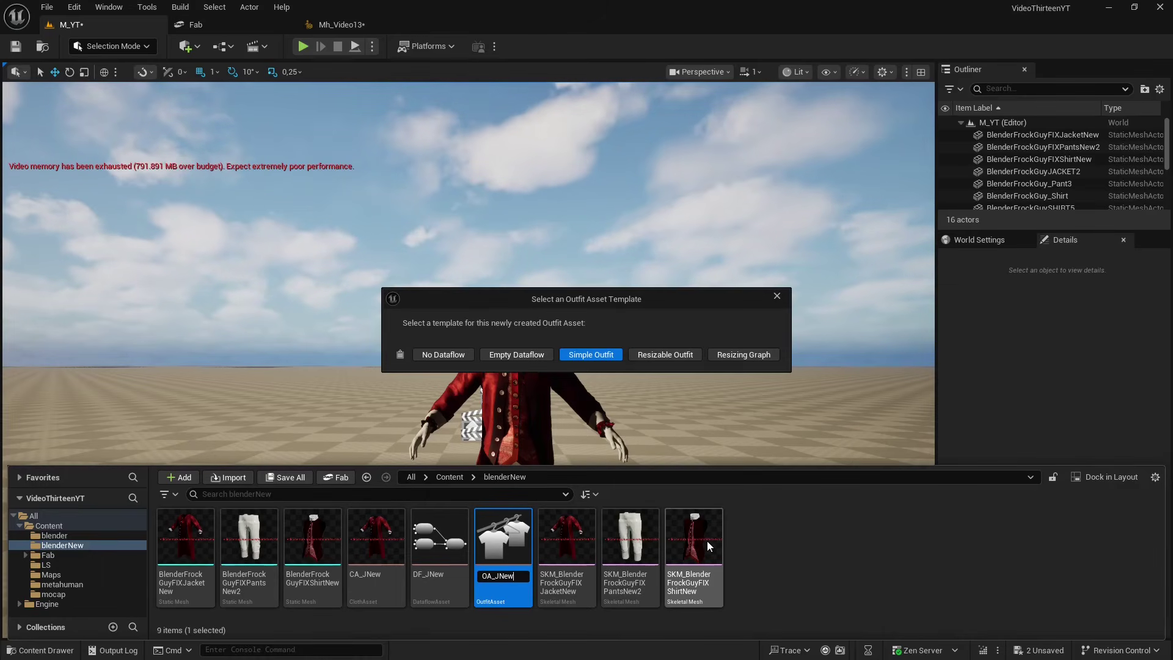
pyautogui.click(666, 354)
# Open the OA_JNew outfit asset, add one element to its Sized Outfit Source override and expand that element's settings
pyautogui.doubleClick(513, 534)
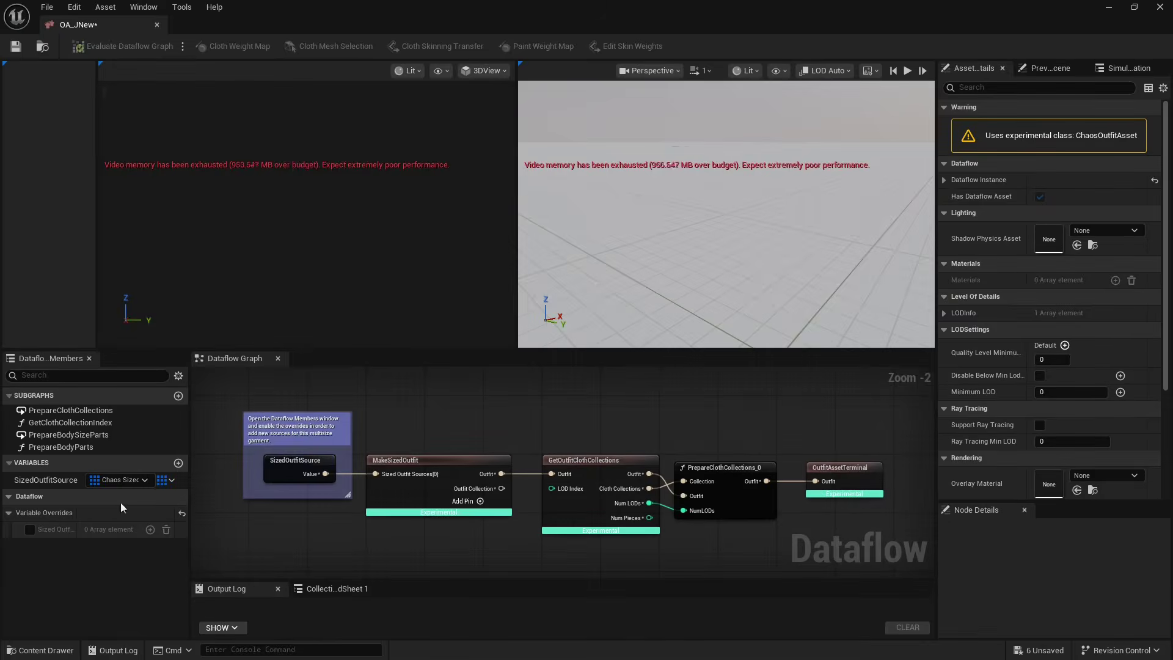
pyautogui.click(150, 530)
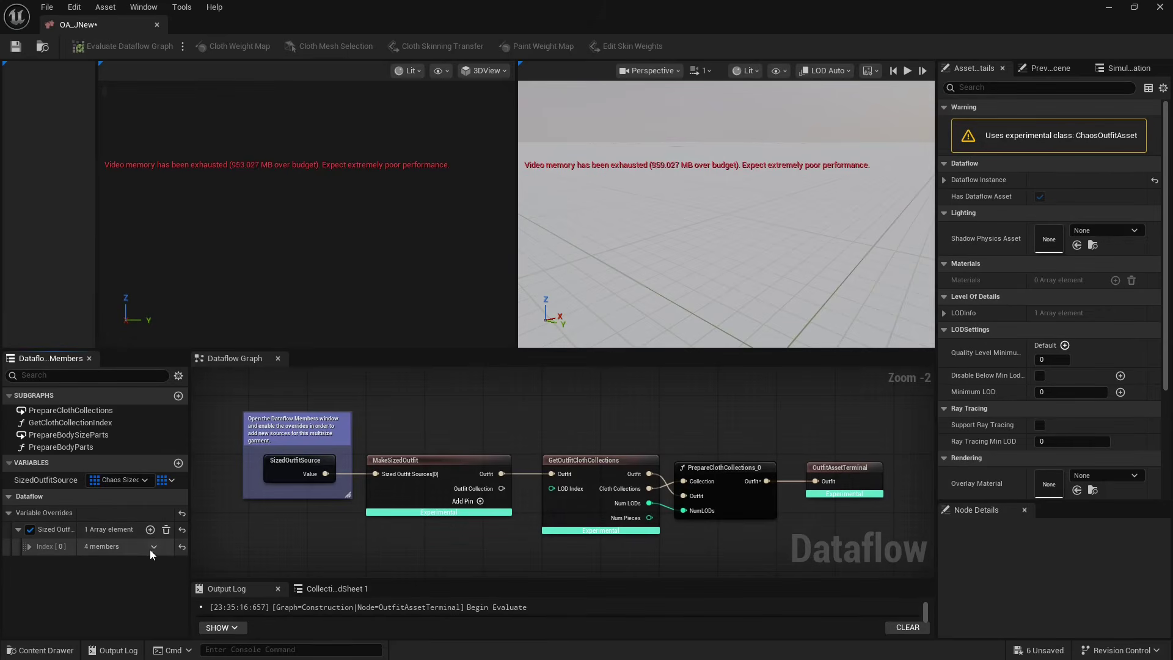
pyautogui.click(29, 547)
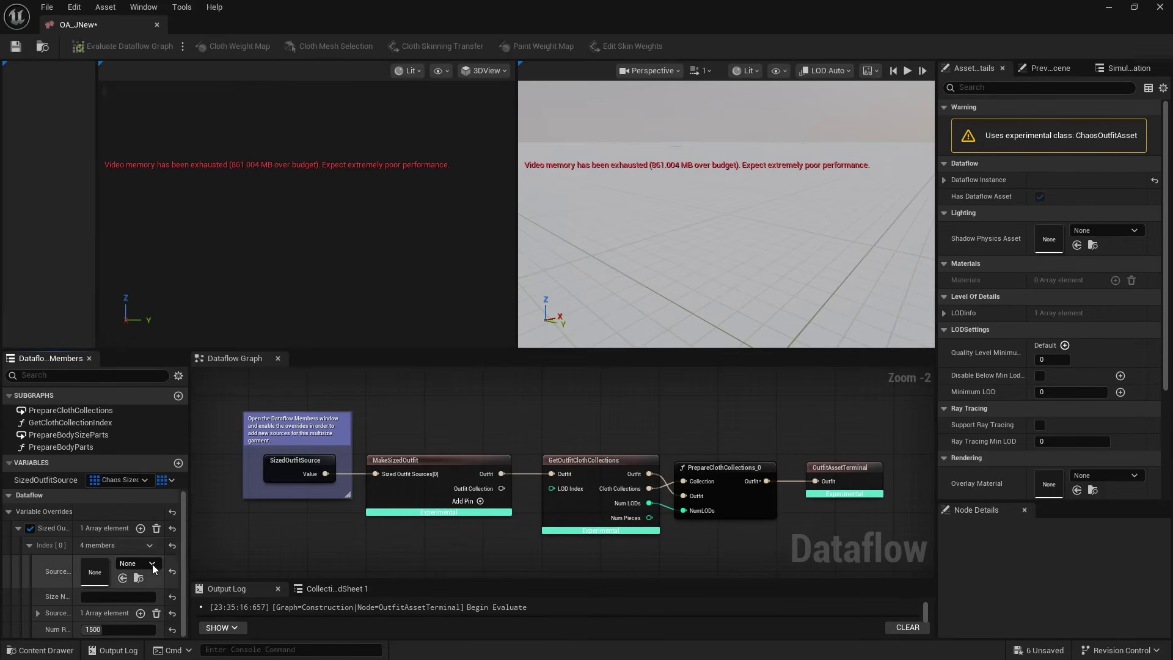
# Set the sized outfit's source asset to CA_JNew and search for the body mesh "odie1" for its source body part
pyautogui.click(152, 563)
pyautogui.write('ca_j')
pyautogui.click(183, 436)
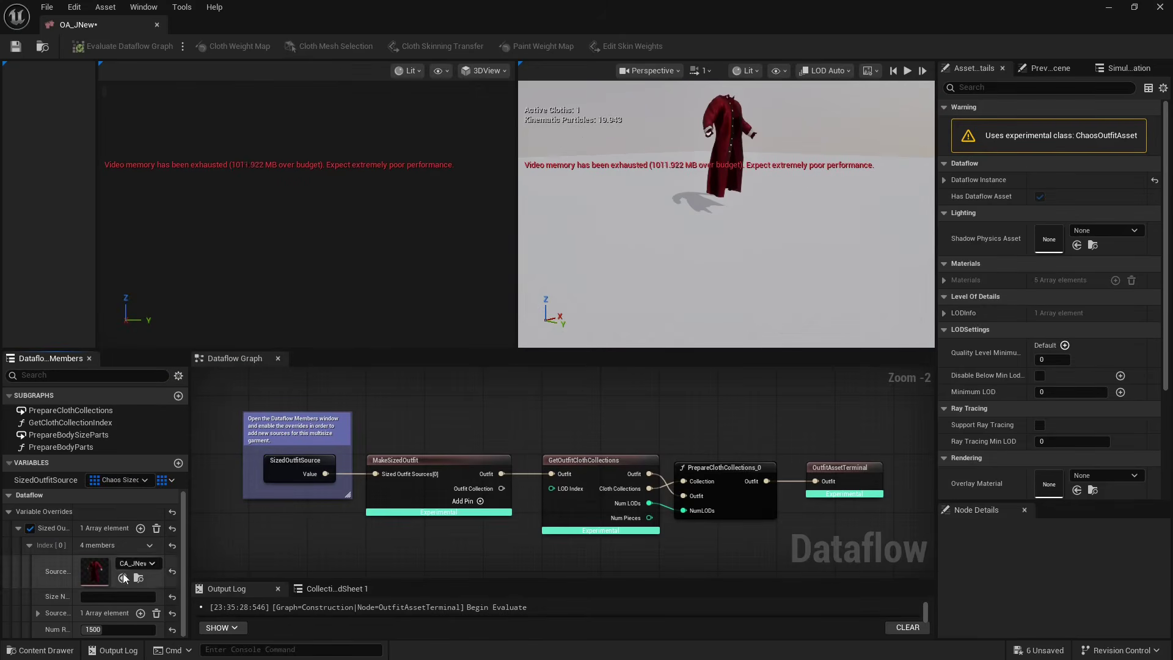
pyautogui.click(37, 613)
pyautogui.scroll(-1, 179, 581)
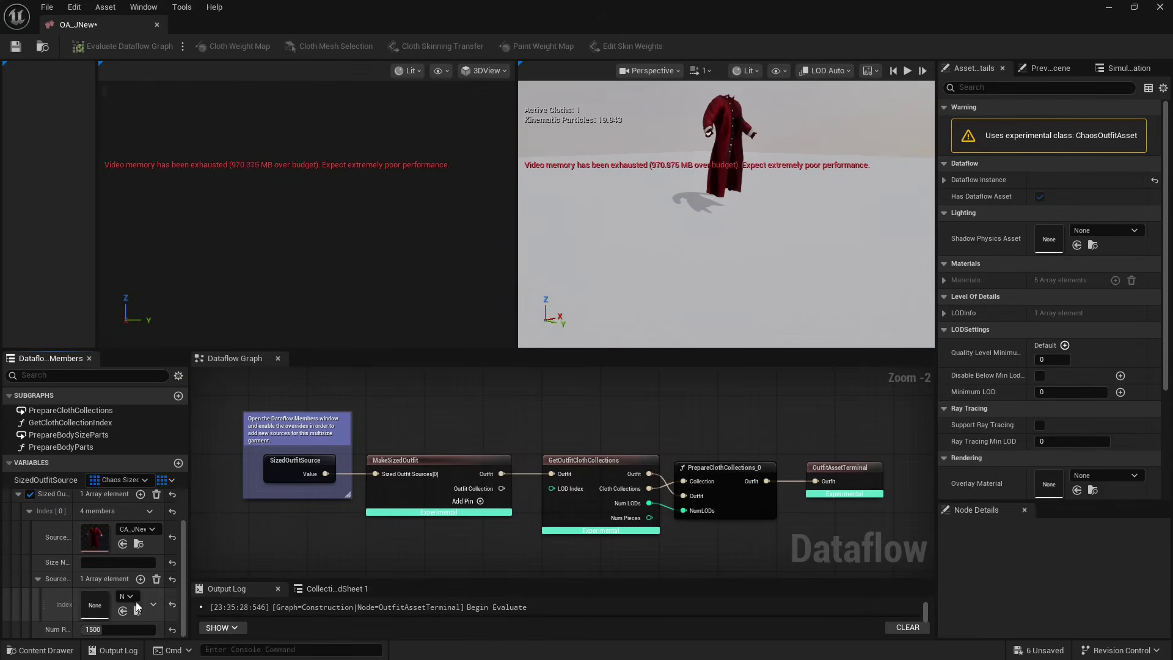
pyautogui.click(128, 596)
pyautogui.write('odie1')
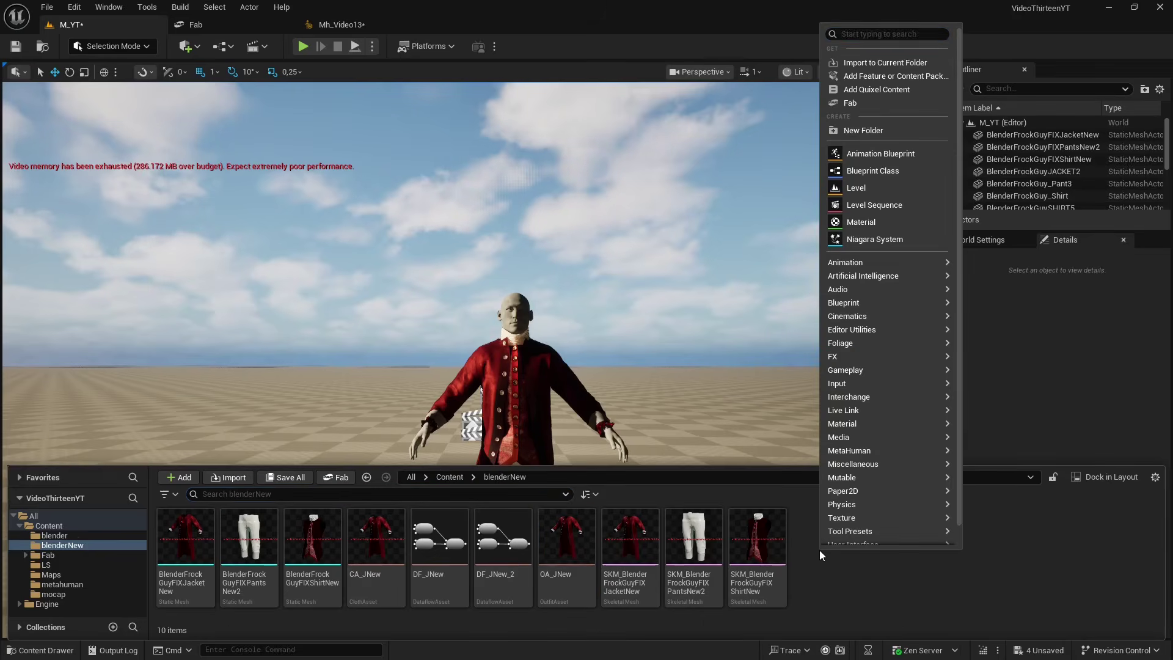
# Create a MetaHuman Wardrobe Item named WI_JNew in the blenderNew folder
pyautogui.write('ward')
pyautogui.press('Return')
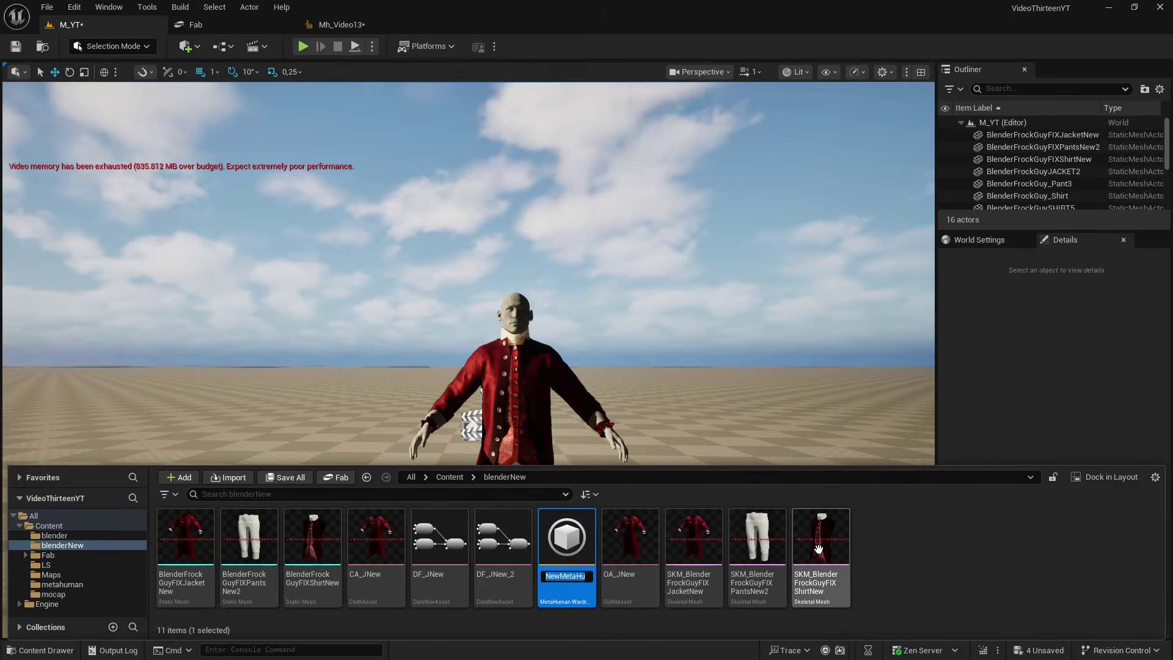
pyautogui.write('WI_JN')
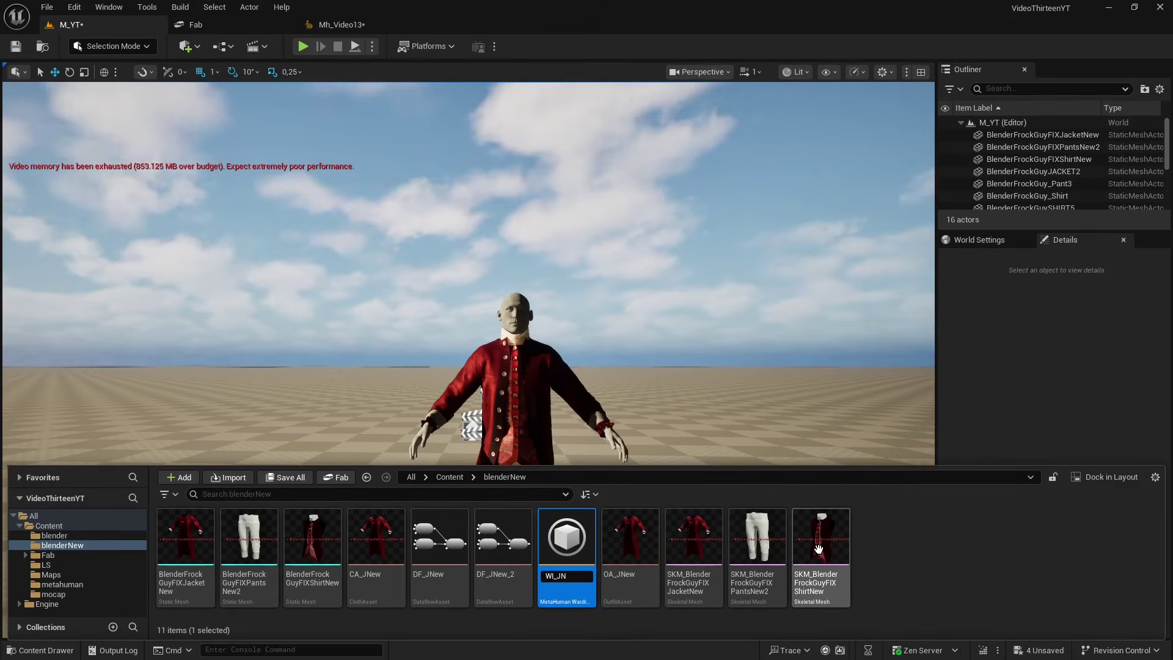
pyautogui.write('ew')
pyautogui.press('Return')
# Open the WI_JNew wardrobe item and set its principal asset to OA_JNew
pyautogui.doubleClick(819, 548)
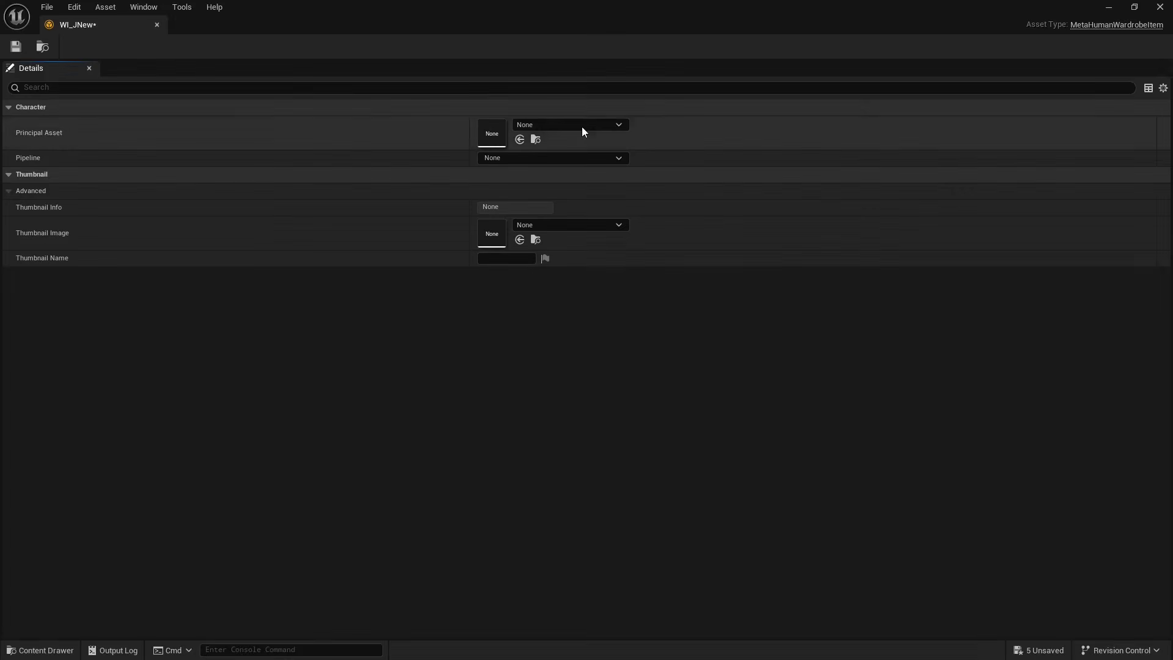
pyautogui.click(581, 127)
pyautogui.write('OA_')
pyautogui.press('Down')
pyautogui.press('Down')
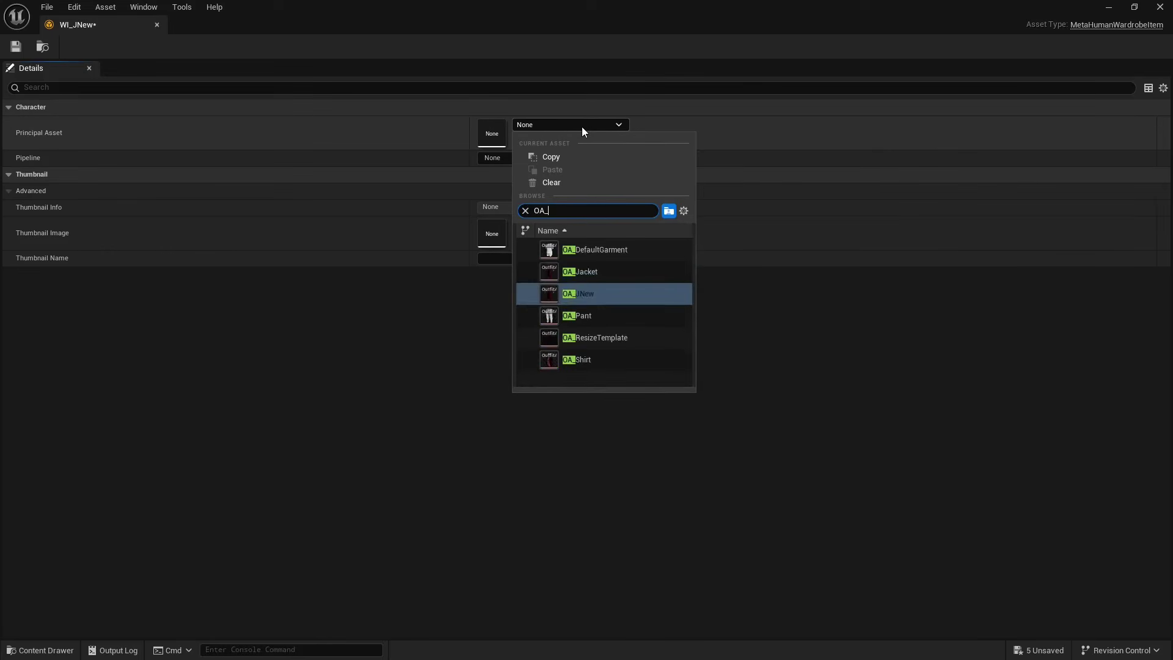
pyautogui.press('Return')
# Set the wardrobe item's pipeline to MetaHuman Outfit Pipeline, choose its editor pipeline and save the asset
pyautogui.click(562, 157)
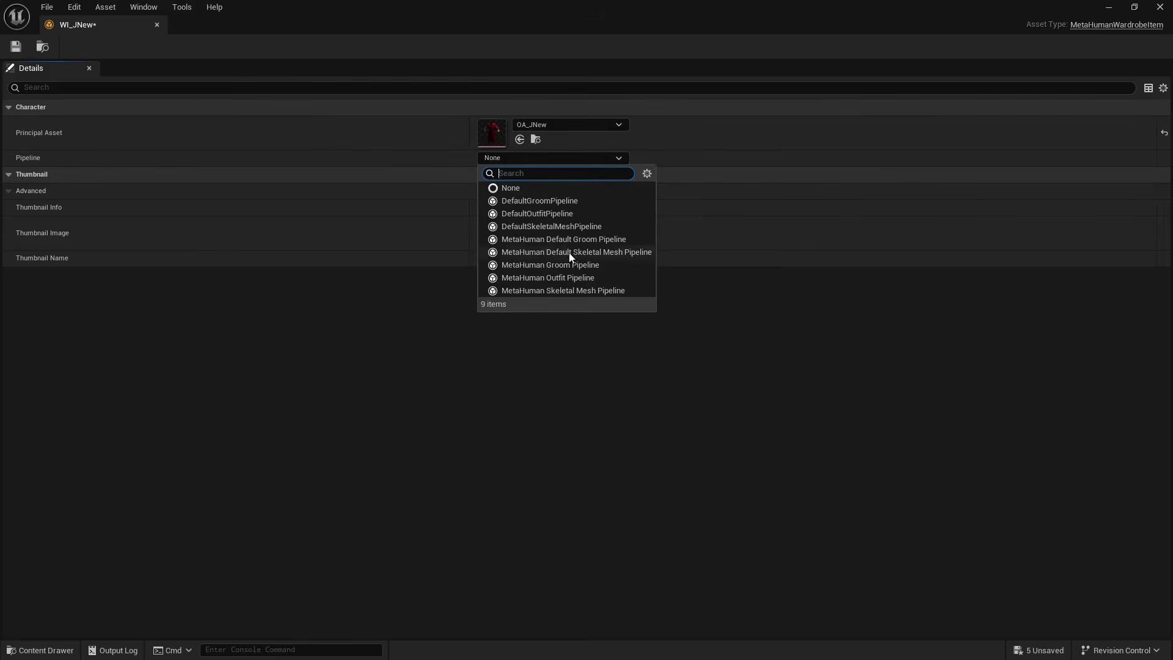
pyautogui.click(554, 278)
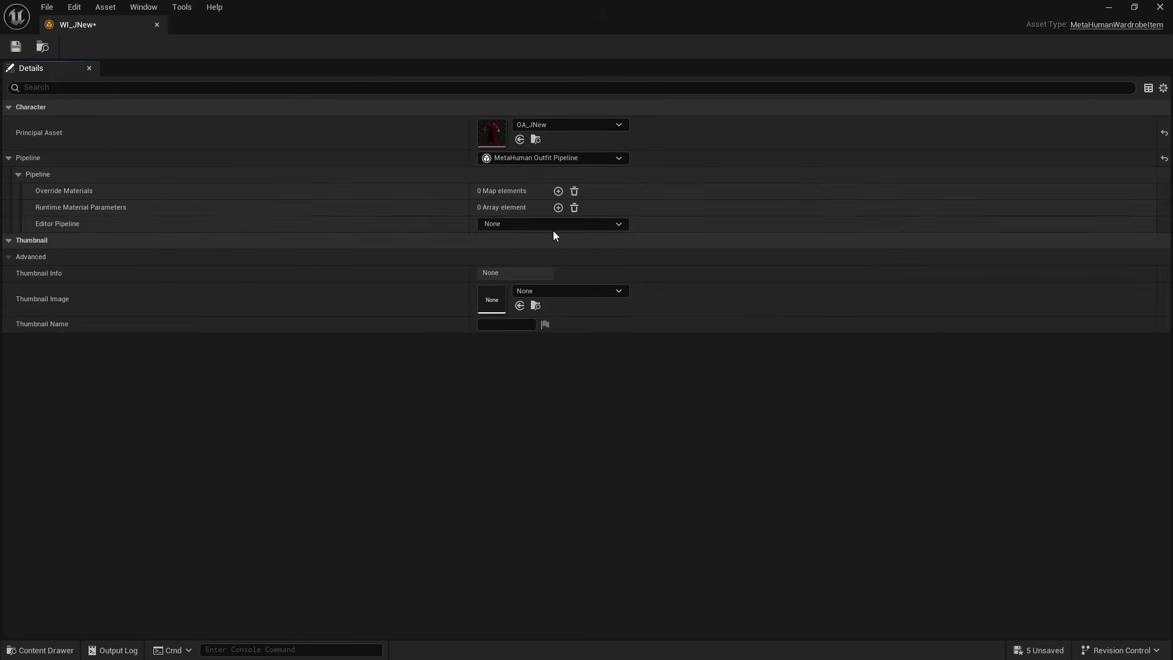
pyautogui.click(554, 226)
pyautogui.click(562, 254)
pyautogui.click(16, 46)
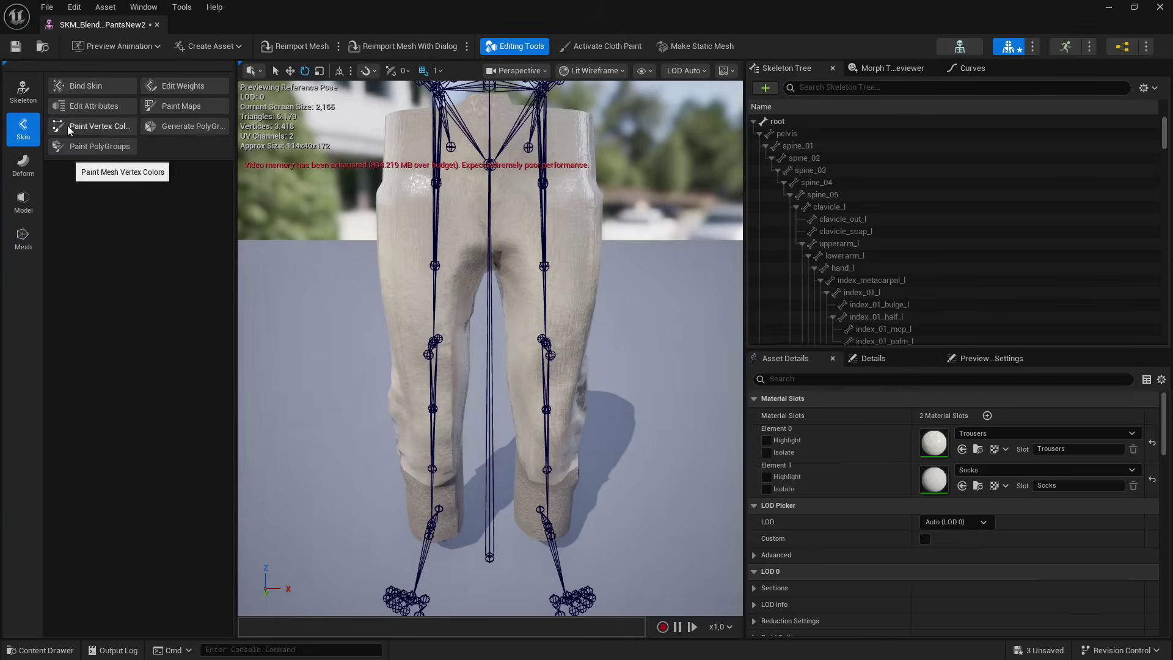
# Start editing the skin weights of the PantsNew2 skeletal mesh and of the ShirtNew skeletal mesh
pyautogui.click(183, 85)
pyautogui.click(186, 391)
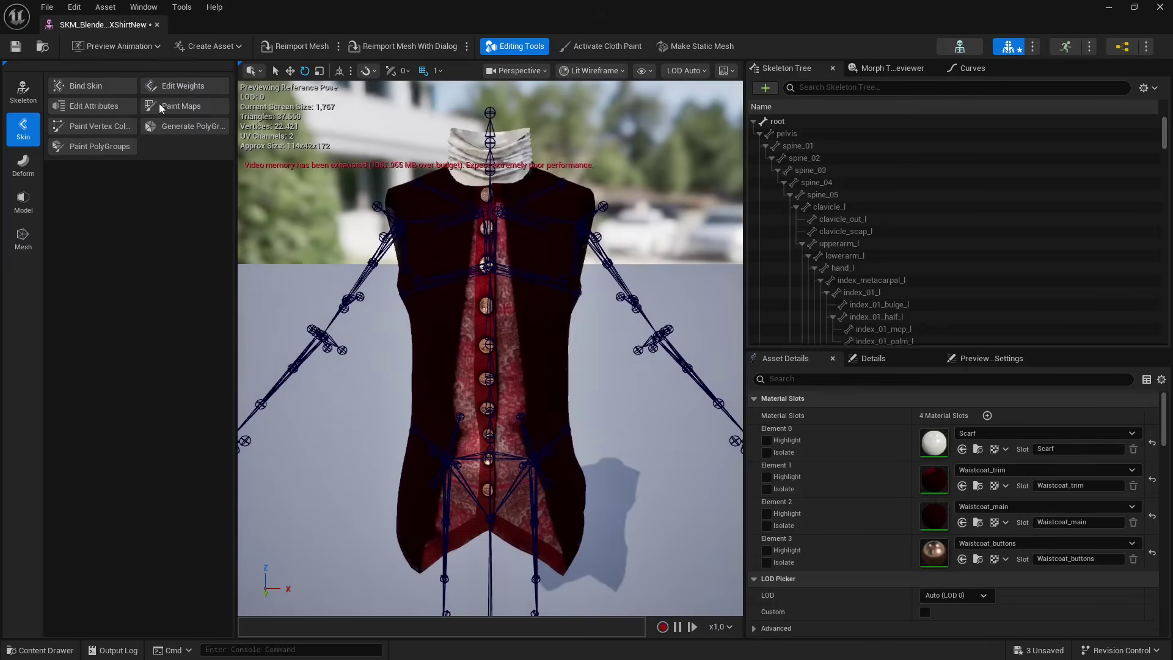
pyautogui.click(169, 82)
pyautogui.click(187, 384)
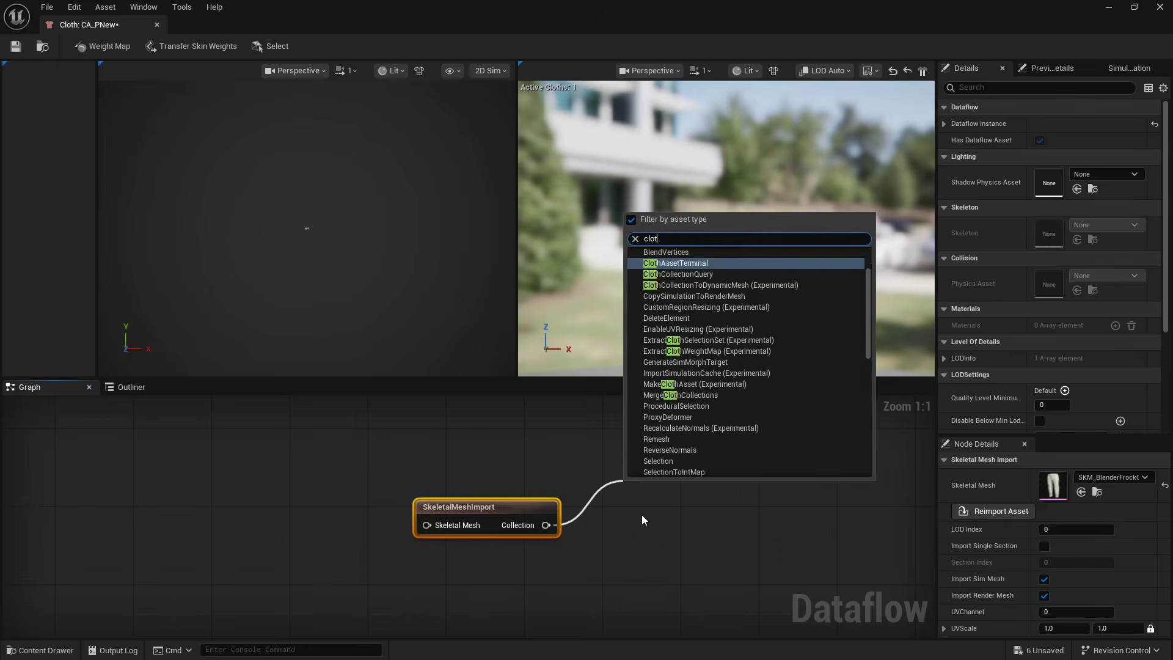
# Connect the SkeletalMeshImport node's Collection output to a new ClothAssetTerminal node in the CA_PNew cloth asset
pyautogui.press('Return')
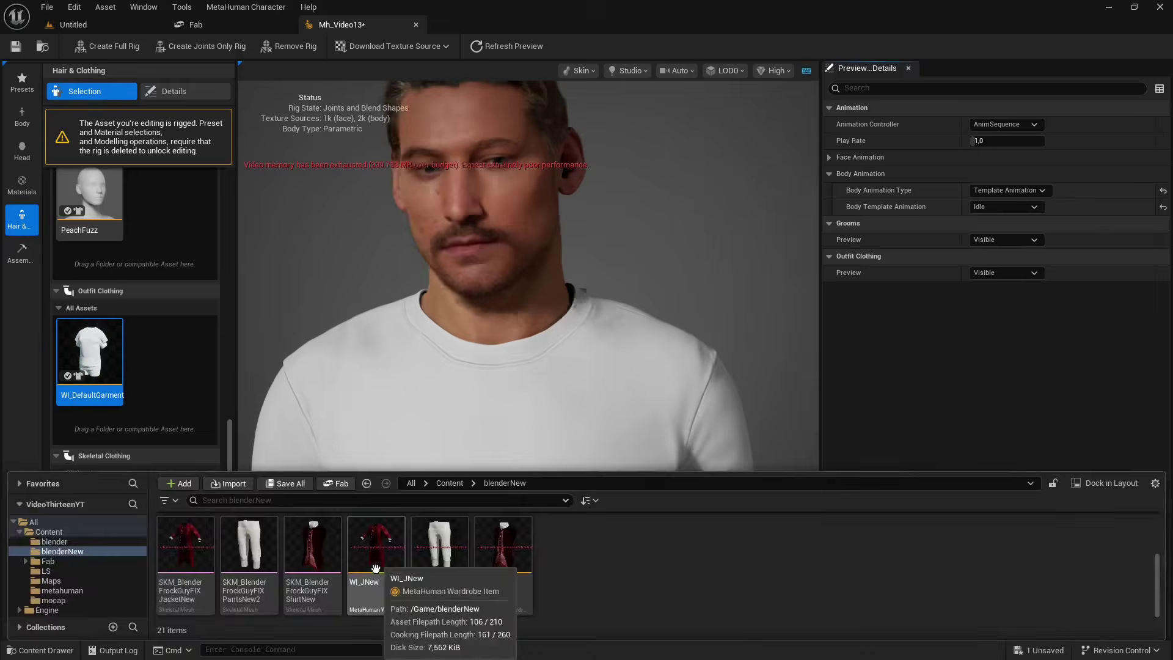
# Add the wardrobe items WI_JNew, WI_PNew and WI_SNew to the MetaHuman's outfit clothing
pyautogui.moveTo(376, 568); pyautogui.dragTo(157, 360)
pyautogui.hotkey('ctrl', 'space')
pyautogui.moveTo(440, 544); pyautogui.dragTo(98, 428)
pyautogui.hotkey('ctrl', 'space')
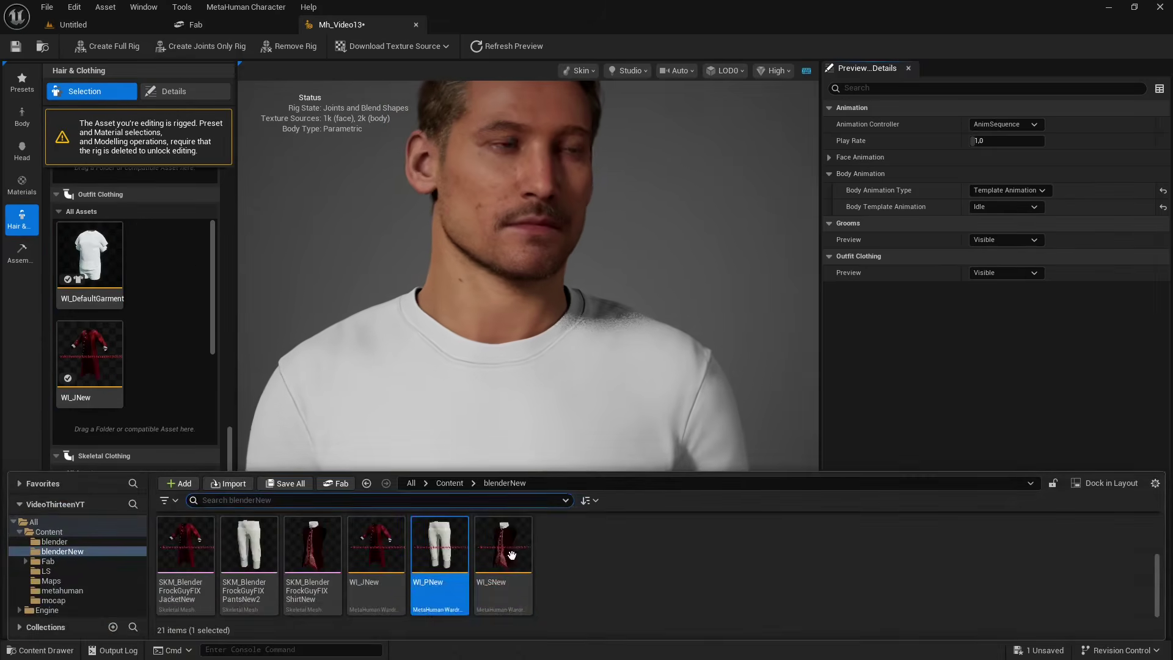
pyautogui.moveTo(512, 555); pyautogui.dragTo(129, 379)
# Dress the MetaHuman in the WI_PNew trousers and the WI_JNew jacket, and inspect the complete outfit
pyautogui.doubleClick(100, 342)
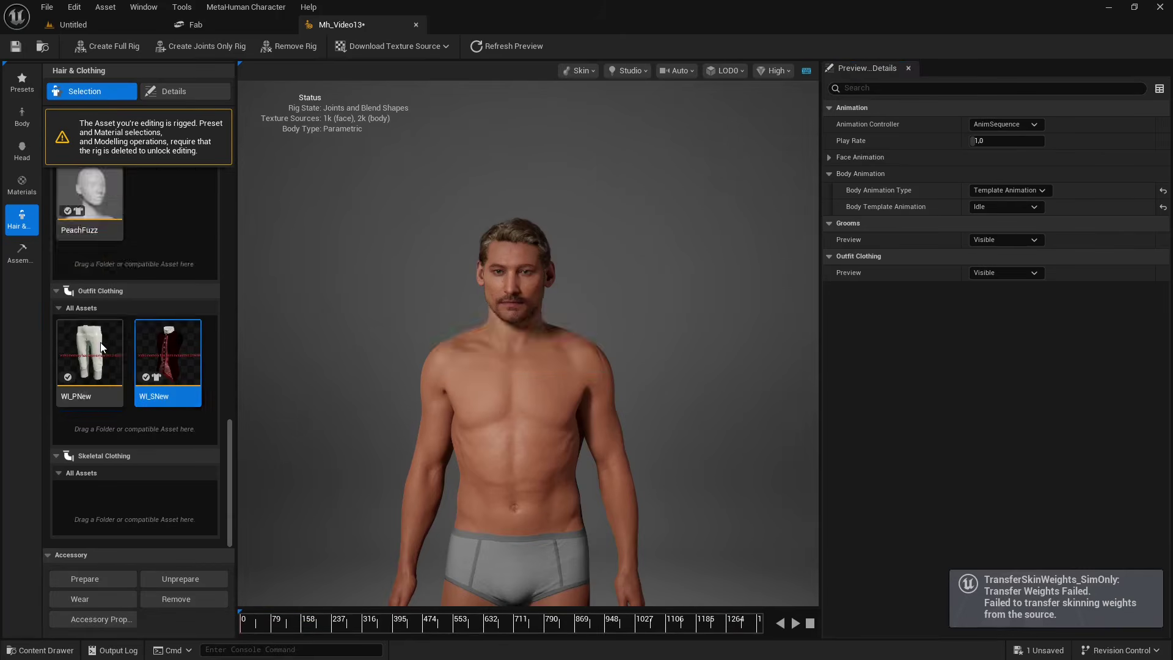
pyautogui.scroll(1, 174, 351)
pyautogui.doubleClick(96, 316)
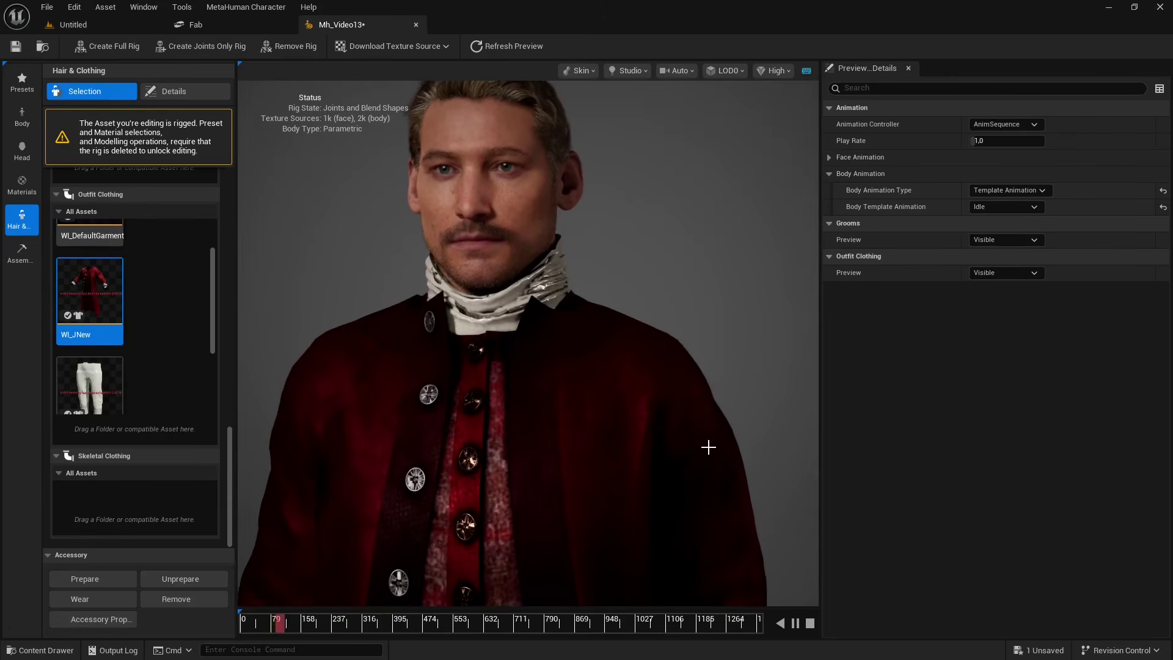
pyautogui.scroll(-4, 709, 448)
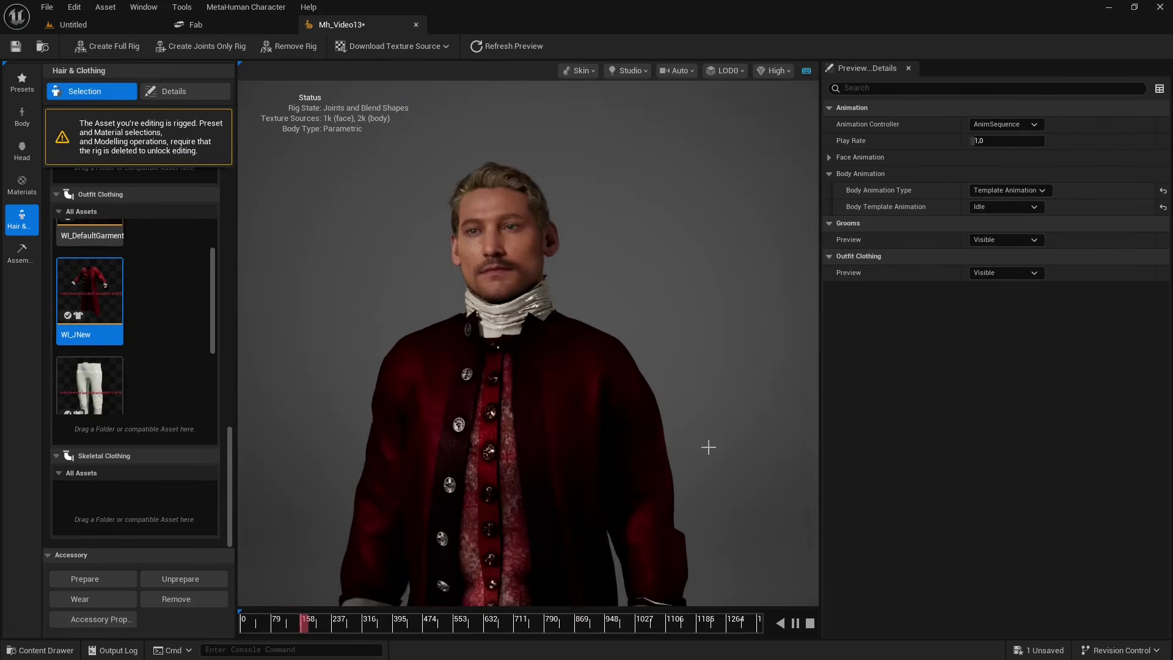
pyautogui.scroll(-3, 709, 448)
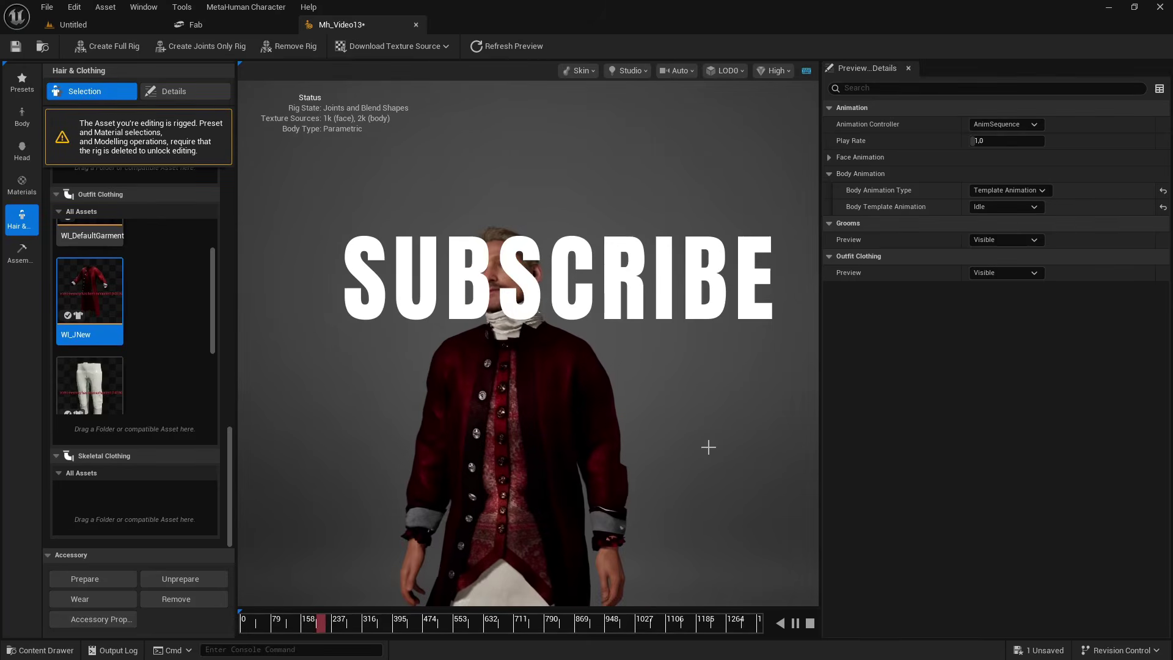
pyautogui.scroll(-3, 708, 447)
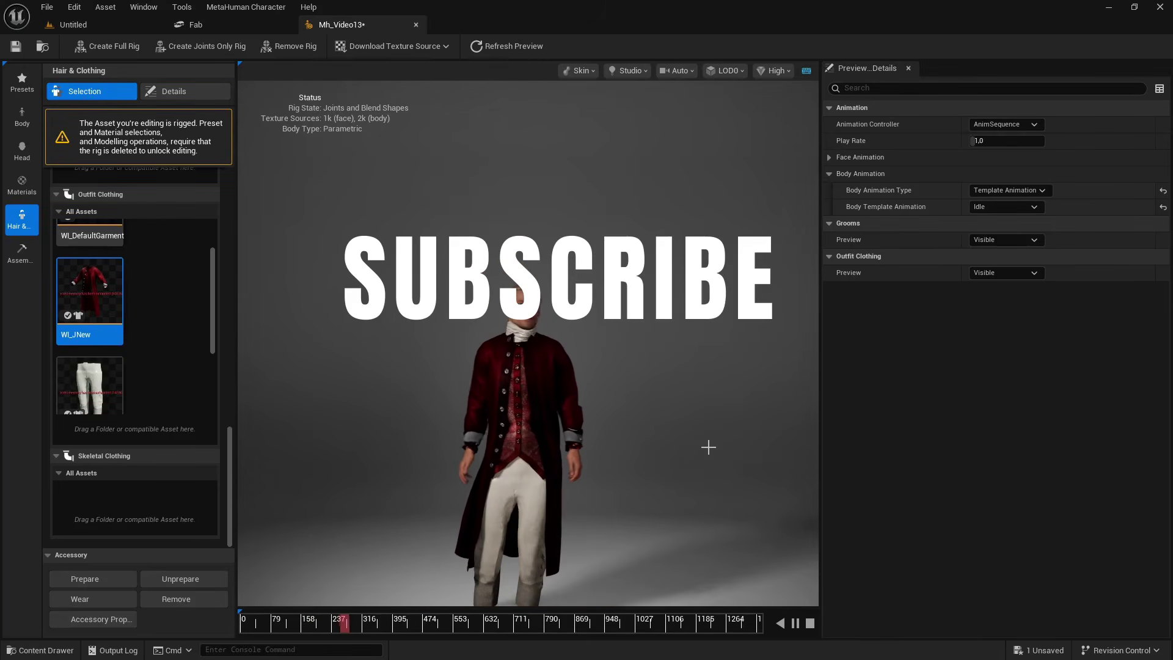
pyautogui.scroll(2, 533, 597)
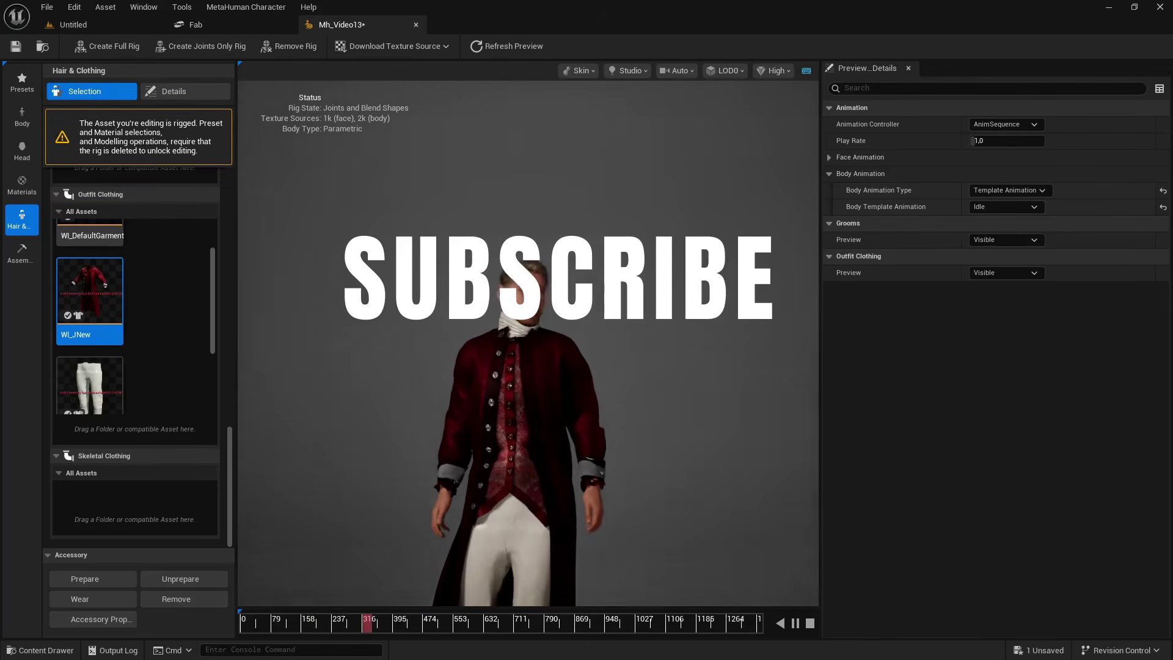